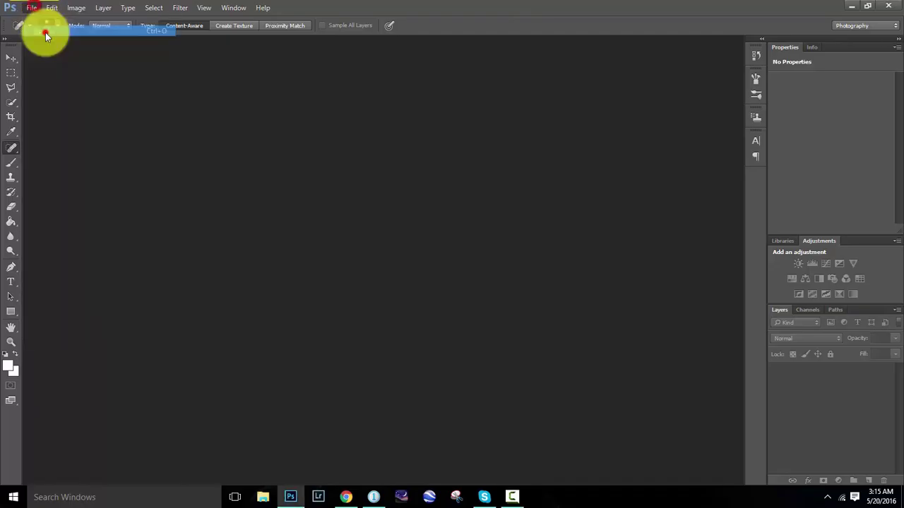
- Open the 061, 065 and 069 shoot photos
click(483, 238)
ctrl+click(349, 240)
ctrl+click(191, 242)
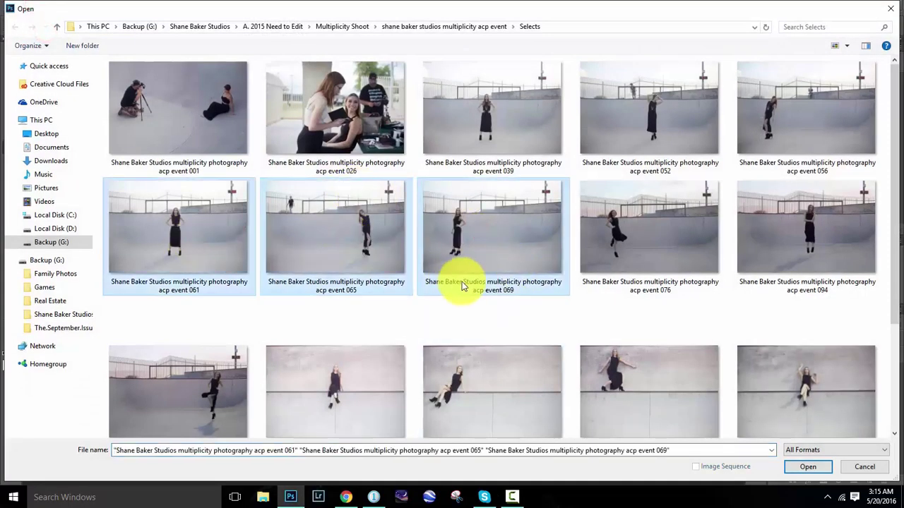
key(Return)
- Duplicate the 065 Background layer into the 061 document
click(321, 41)
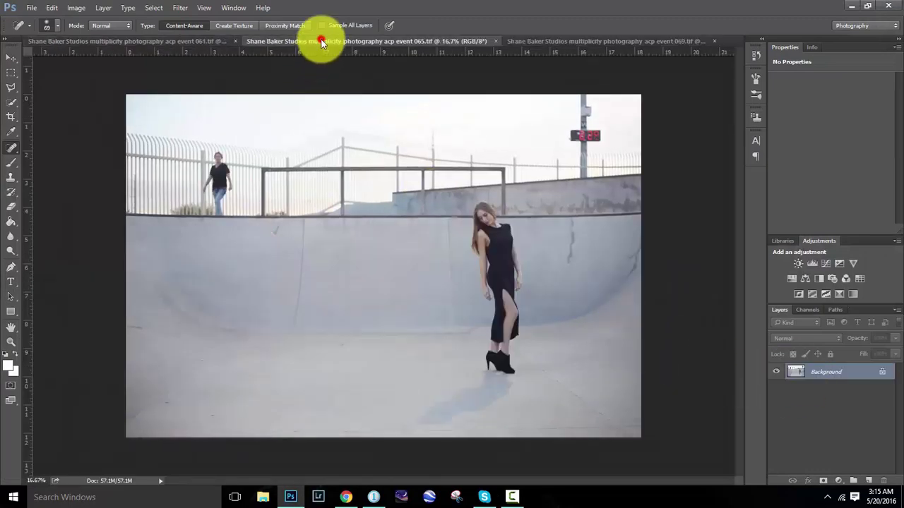
click(170, 42)
click(362, 41)
right_click(822, 371)
click(801, 264)
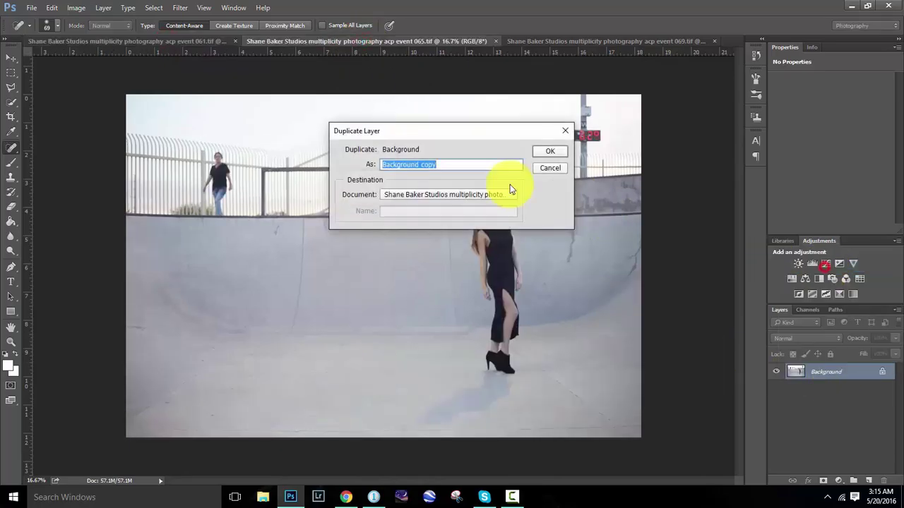
click(487, 192)
click(537, 151)
- Duplicate the 069 Background into 061, then hide Background copy 2 there
click(565, 41)
right_click(822, 371)
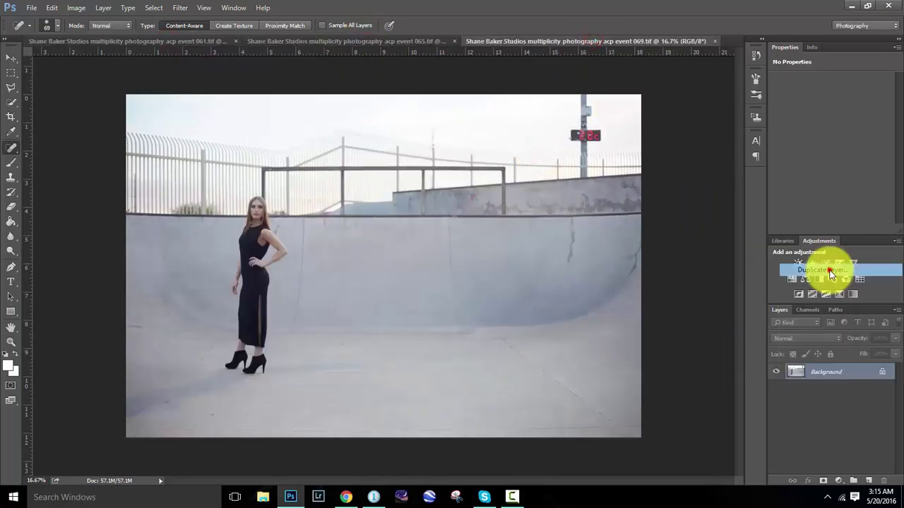
click(805, 264)
click(487, 193)
click(550, 151)
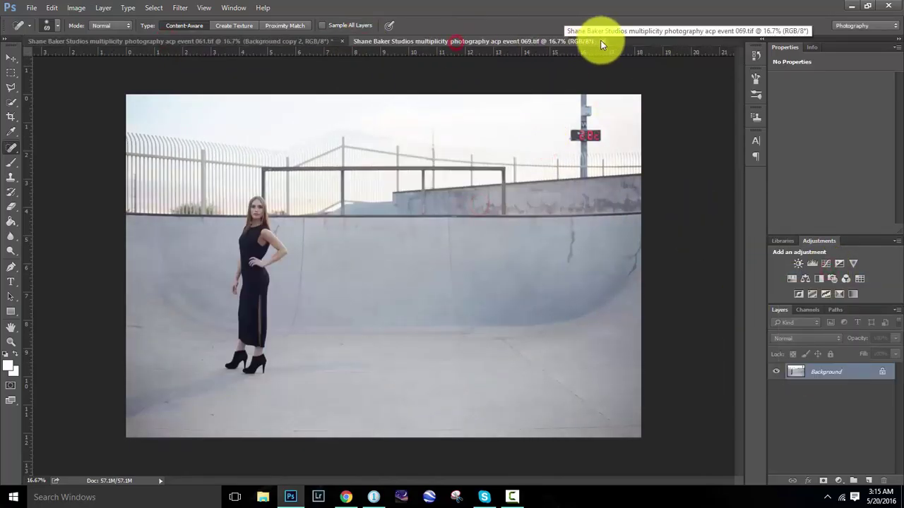
click(776, 371)
click(833, 388)
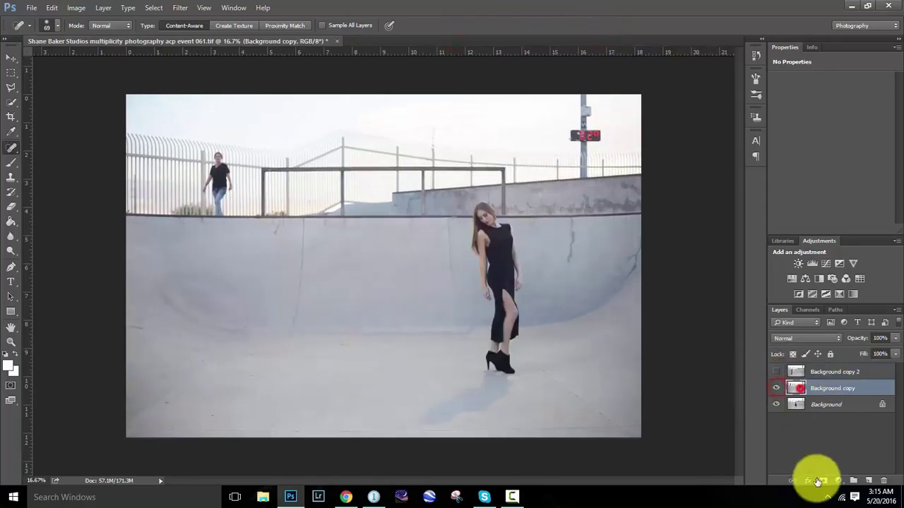
- Give Background copy a hide-all mask and brush white to reveal the second woman
alt+click(822, 480)
key(b)
drag(508, 272, 484, 283)
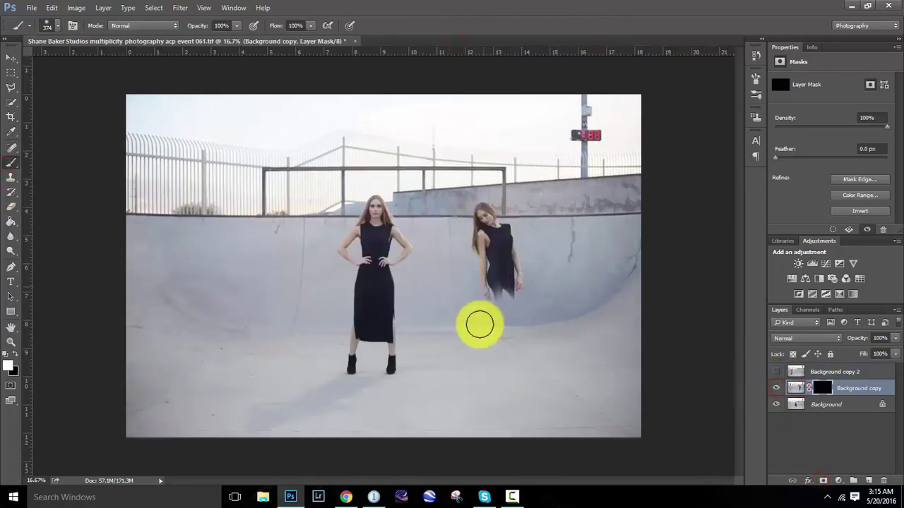
scroll(504, 343, up, 3)
mouse_move(504, 343)
mouse_down()
mouse_move(488, 428)
mouse_move(528, 245)
mouse_up()
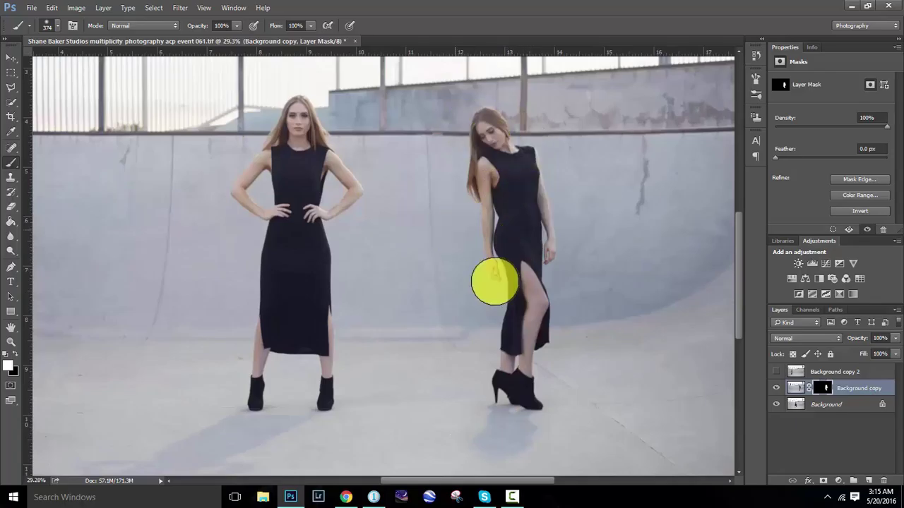
scroll(504, 409, down, 2)
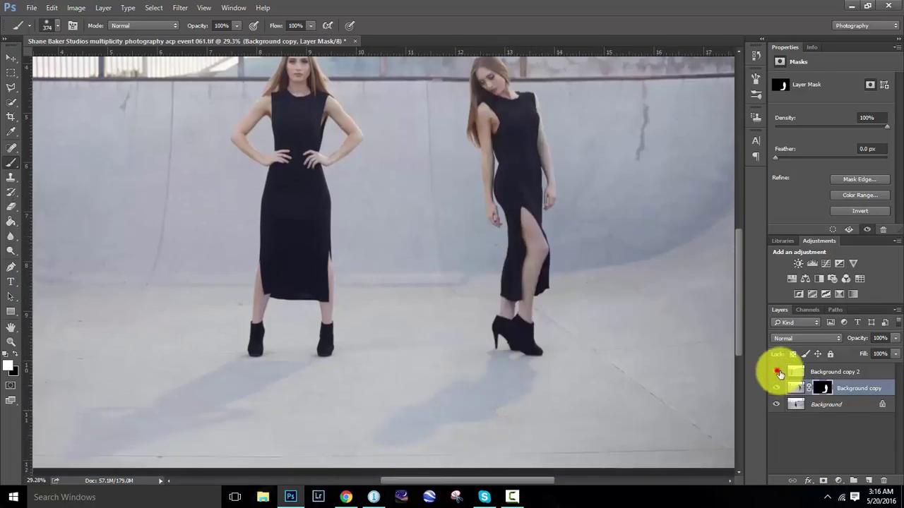
- Show Background copy 2, add a hide-all mask and paint in the third woman
click(779, 373)
click(833, 371)
alt+click(823, 481)
scroll(230, 282, up, 1)
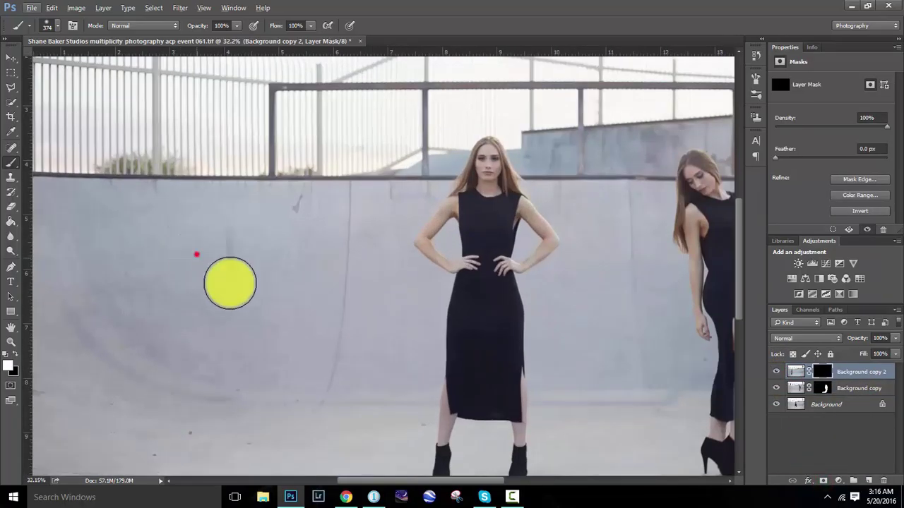
mouse_move(230, 282)
mouse_down()
mouse_move(252, 177)
mouse_move(278, 275)
mouse_move(267, 362)
mouse_up()
scroll(266, 363, down, 2)
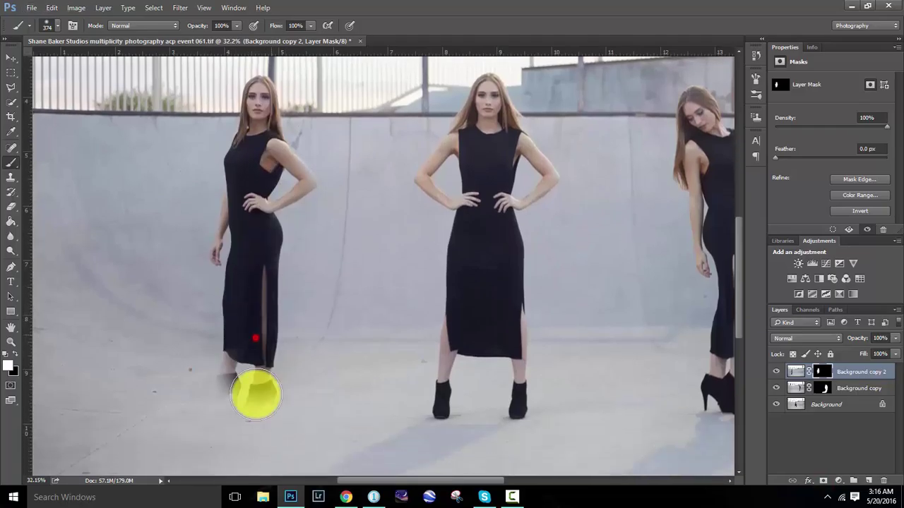
scroll(243, 369, down, 10)
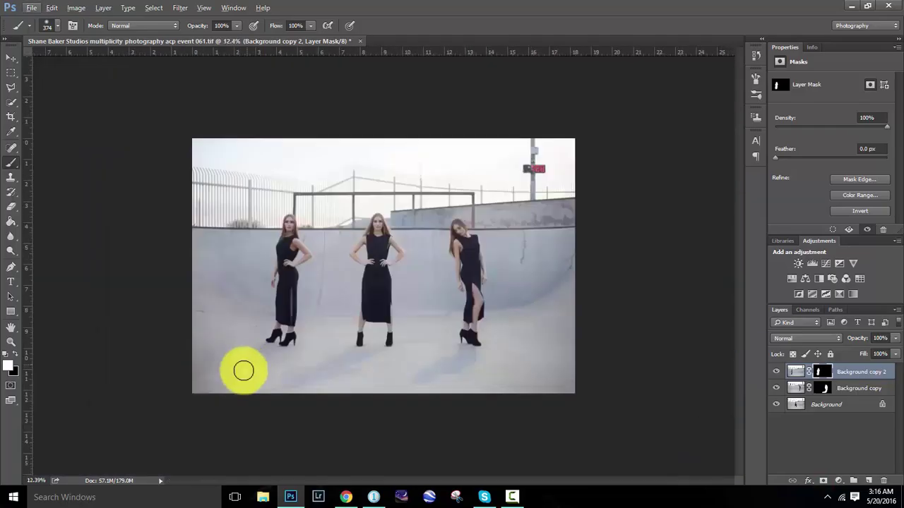
scroll(243, 370, up, 4)
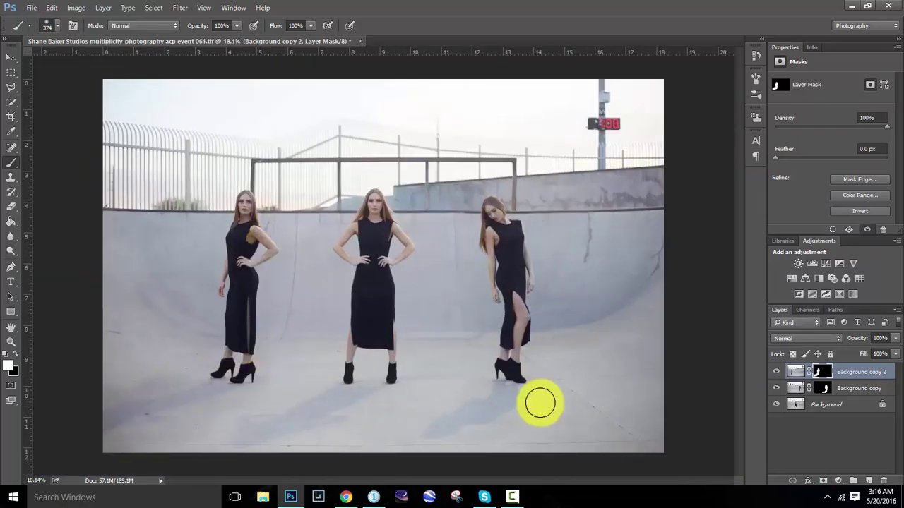
- Merge the visible masked layers from the top layer into Layer 1
shift+click(851, 395)
key(ctrl+e)
scroll(225, 335, up, 3)
click(12, 149)
scroll(192, 436, up, 3)
- Set the Spot Healing brush size and heal a dark speck on the floor
scroll(326, 389, up, 3)
scroll(408, 262, up, 3)
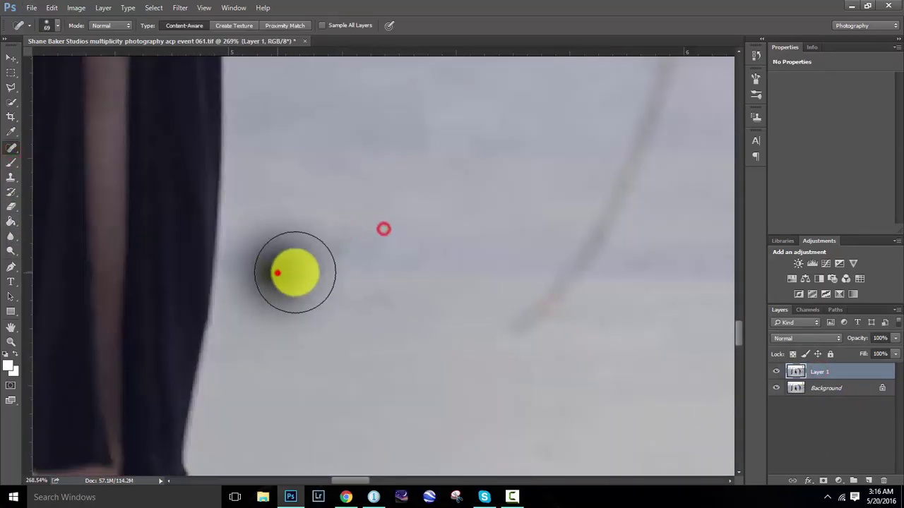
click(46, 25)
scroll(320, 403, down, 3)
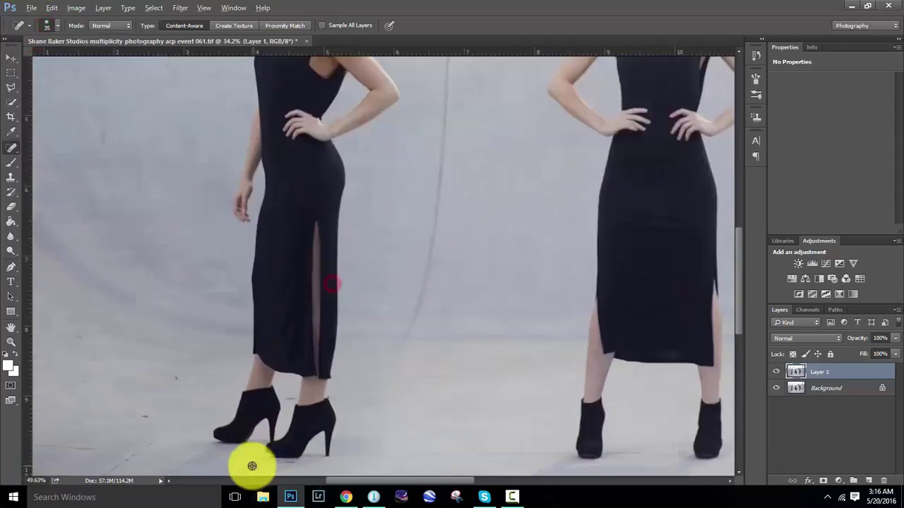
scroll(268, 438, up, 5)
scroll(330, 305, down, 3)
scroll(44, 309, up, 3)
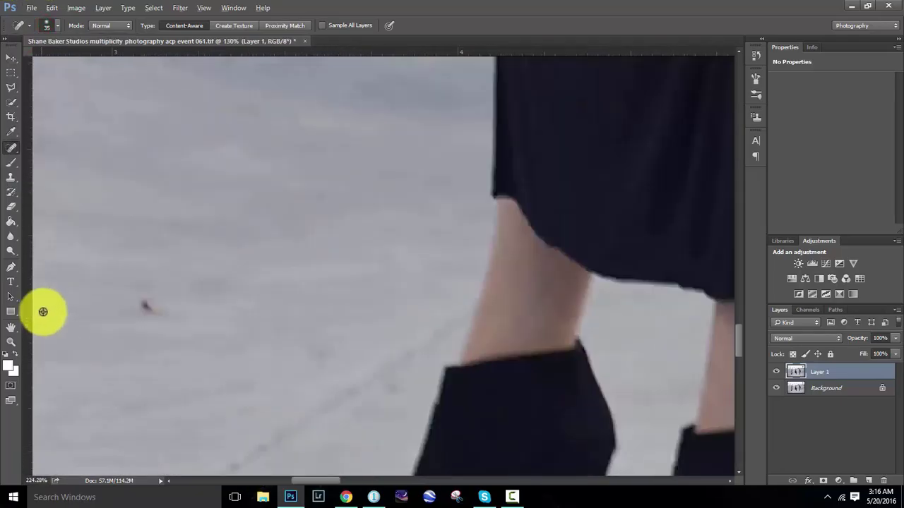
click(141, 304)
scroll(304, 348, down, 3)
scroll(160, 373, up, 3)
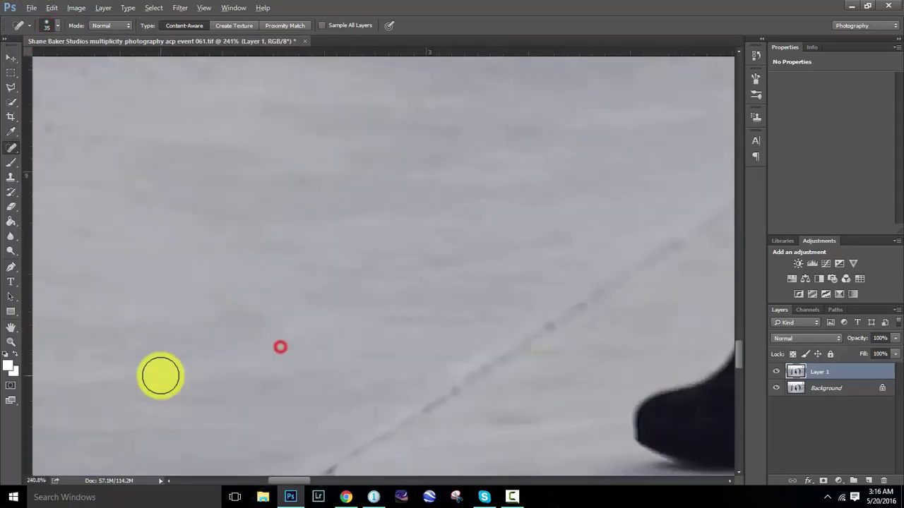
scroll(32, 273, down, 3)
scroll(128, 139, up, 3)
- Heal the remaining small marks and dark specks along the skate-park floor
click(130, 134)
click(170, 271)
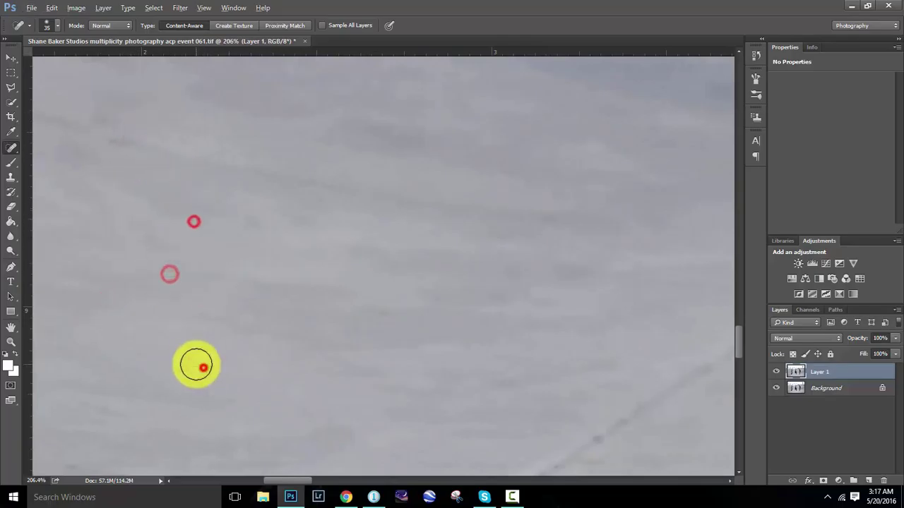
scroll(195, 365, down, 5)
scroll(331, 469, up, 4)
drag(331, 480, 284, 480)
drag(215, 349, 326, 374)
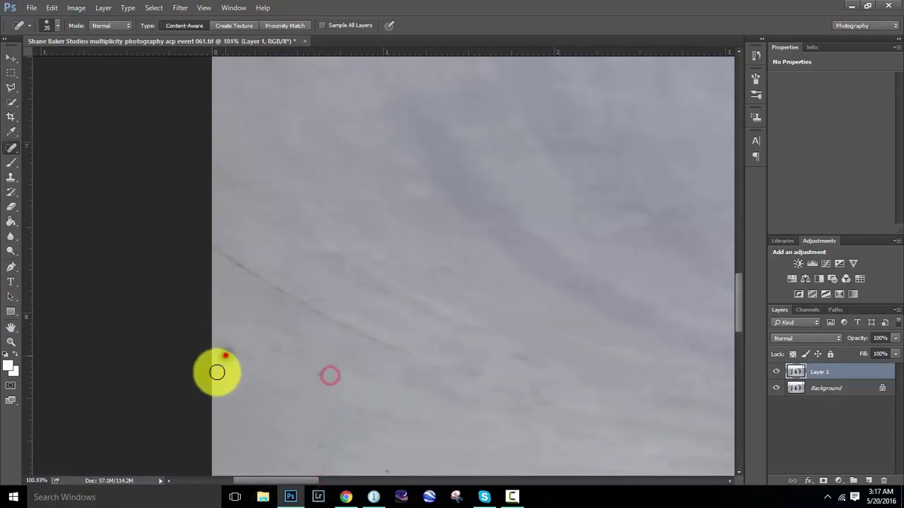
scroll(217, 372, down, 5)
scroll(288, 433, up, 3)
scroll(288, 433, up, 2)
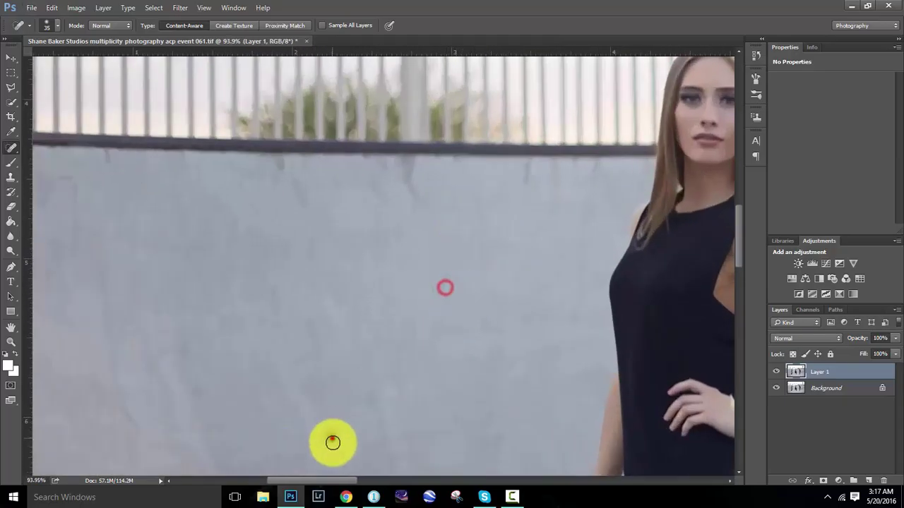
scroll(331, 434, down, 4)
scroll(490, 408, up, 2)
scroll(374, 327, up, 3)
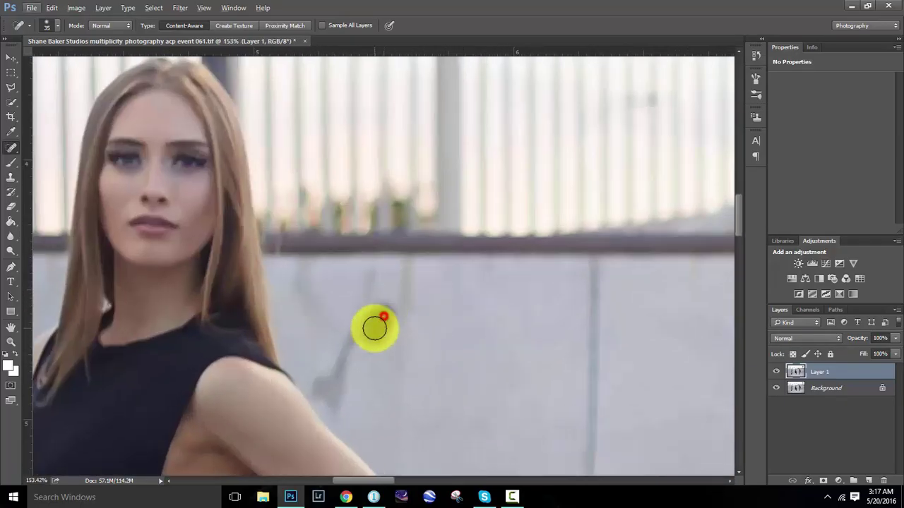
- Outline the wall crack with a five-point Polygonal Lasso selection
click(10, 85)
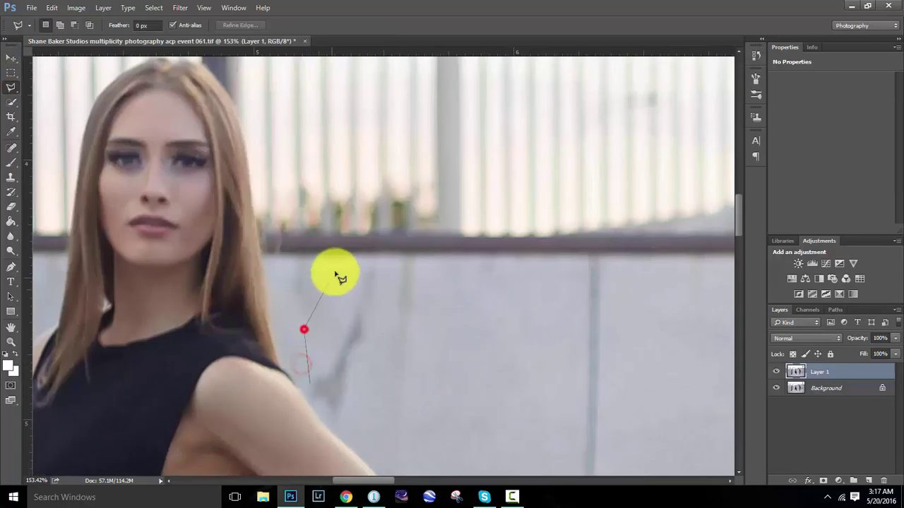
click(426, 255)
click(464, 364)
click(439, 426)
click(372, 449)
click(331, 427)
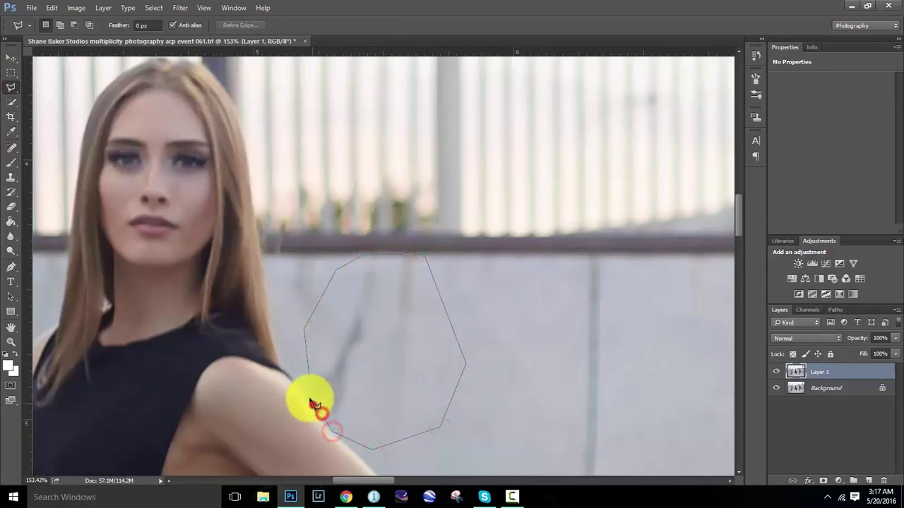
- Heal the wall crack inside the selection with the Spot Healing Brush, then deselect
click(10, 148)
drag(349, 331, 321, 417)
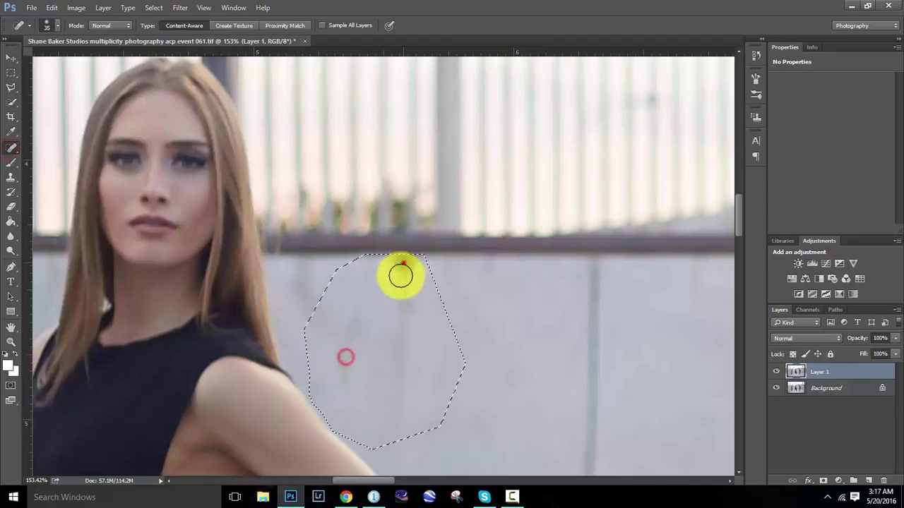
key(m)
click(294, 279)
scroll(294, 280, down, 3)
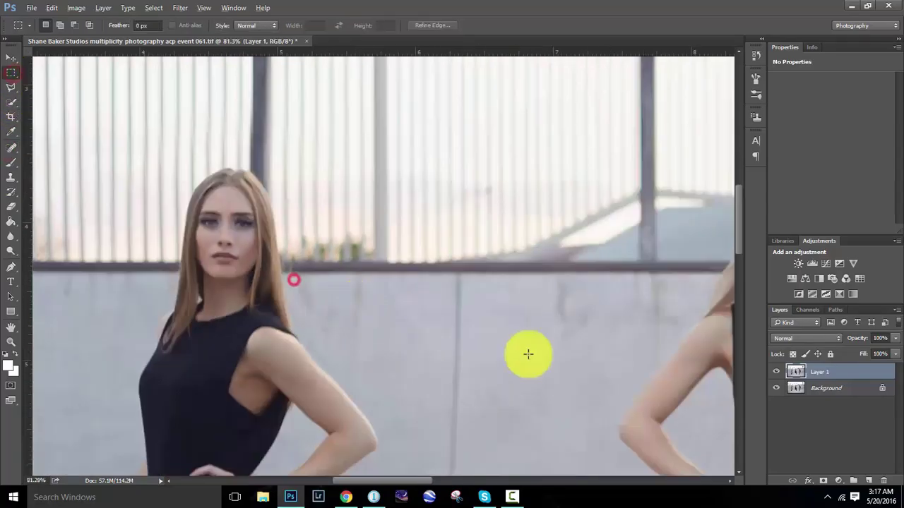
- Heal two wall marks, one beside the dress and one further right
scroll(680, 359, down, 2)
scroll(609, 205, down, 2)
scroll(520, 387, up, 2)
scroll(645, 268, up, 1)
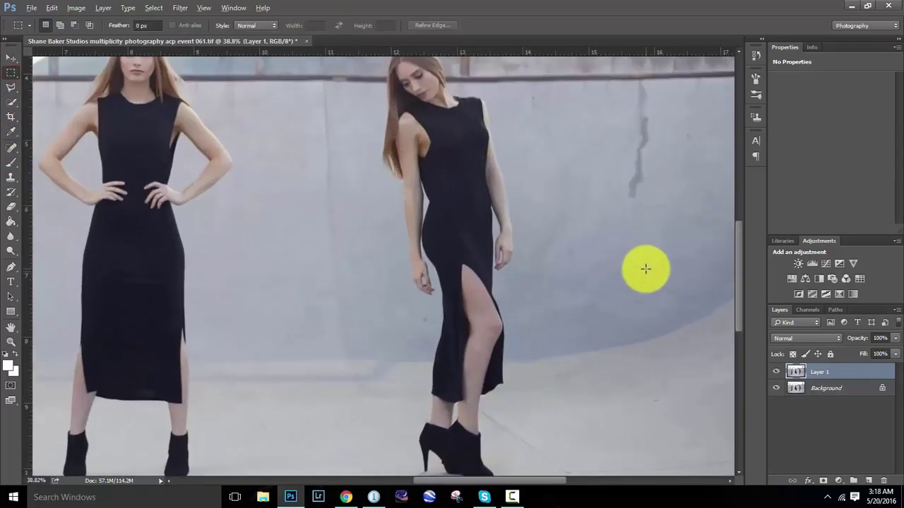
scroll(645, 269, up, 2)
click(11, 148)
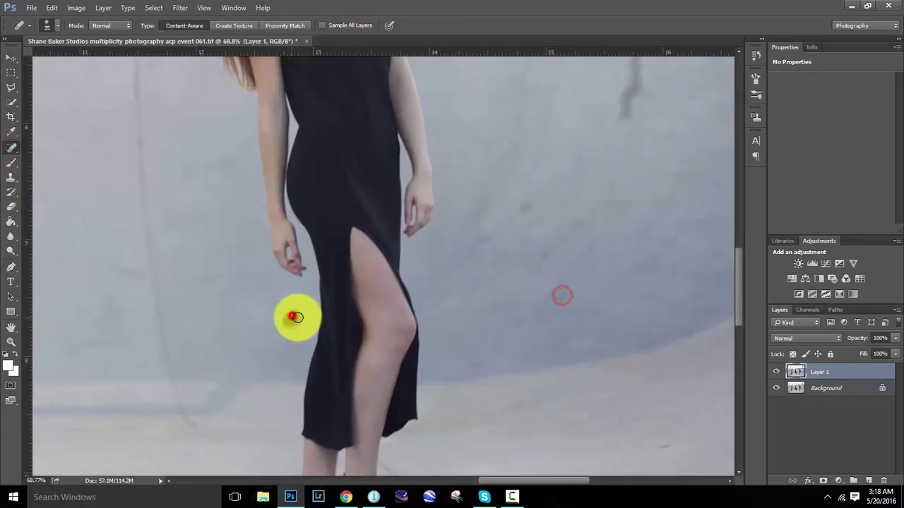
click(190, 170)
click(530, 208)
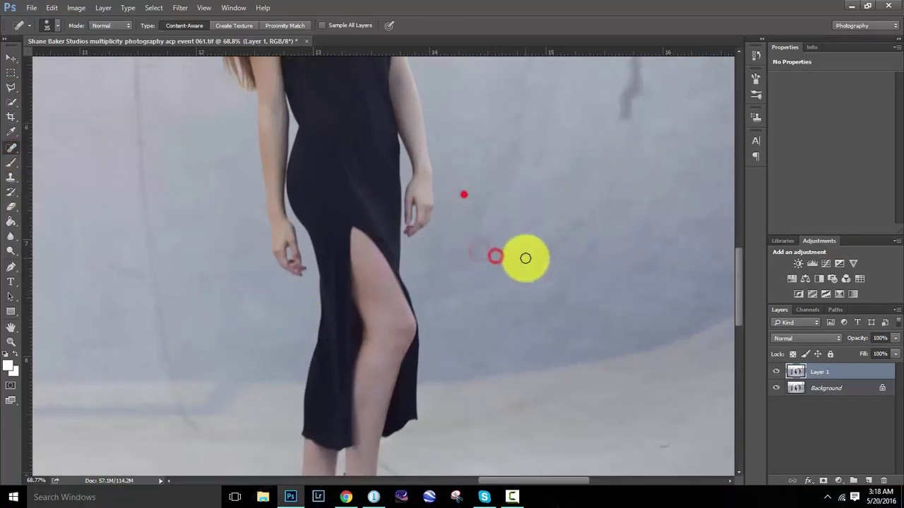
- Enlarge the healing brush to 75 and heal the wall blemishes and crack
scroll(525, 258, down, 5)
scroll(603, 303, right, 3)
scroll(643, 214, up, 1)
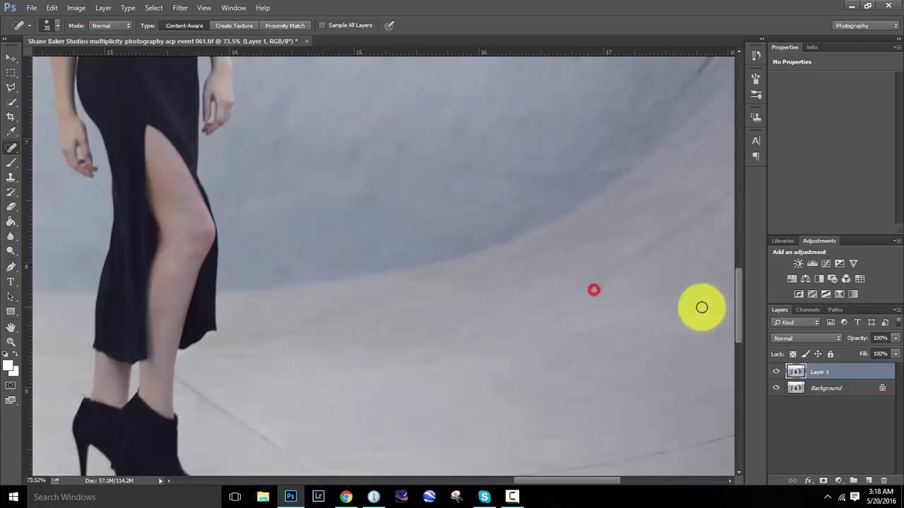
scroll(636, 269, up, 5)
scroll(490, 221, up, 5)
click(46, 25)
click(435, 305)
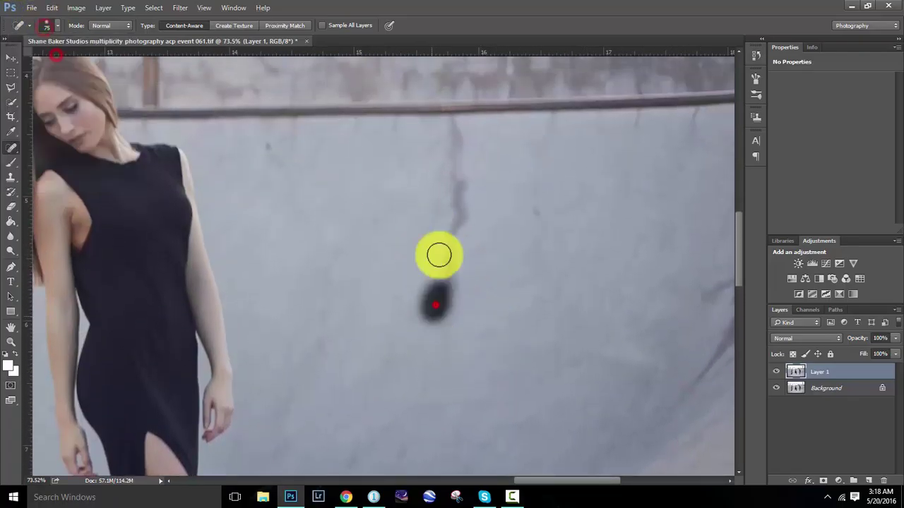
drag(439, 255, 449, 131)
drag(464, 295, 546, 200)
drag(316, 348, 306, 366)
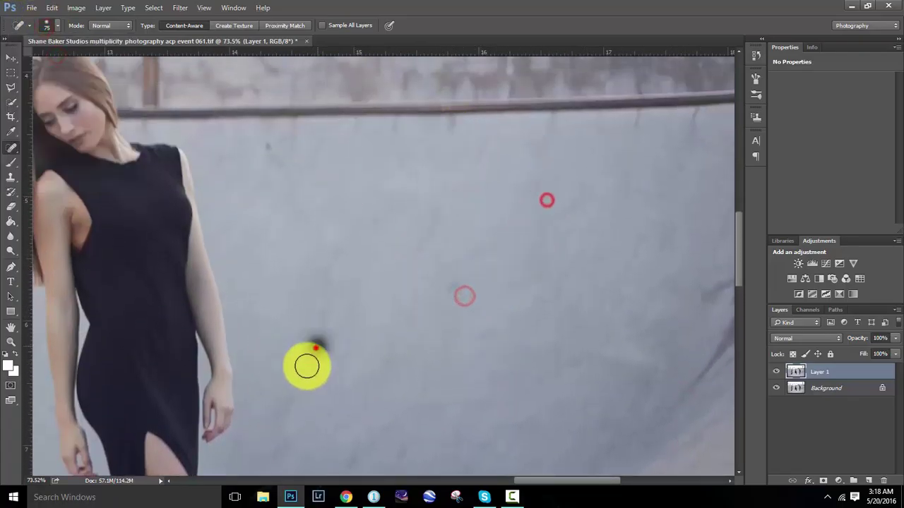
- Heal the remaining crack running across the right side of the wall
scroll(458, 307, down, 3)
scroll(677, 269, up, 4)
mouse_move(584, 313)
mouse_down()
mouse_move(504, 374)
mouse_move(587, 282)
mouse_move(607, 176)
mouse_up()
drag(597, 210, 492, 262)
- Heal a crack and another mark on the concrete wall
scroll(410, 329, down, 2)
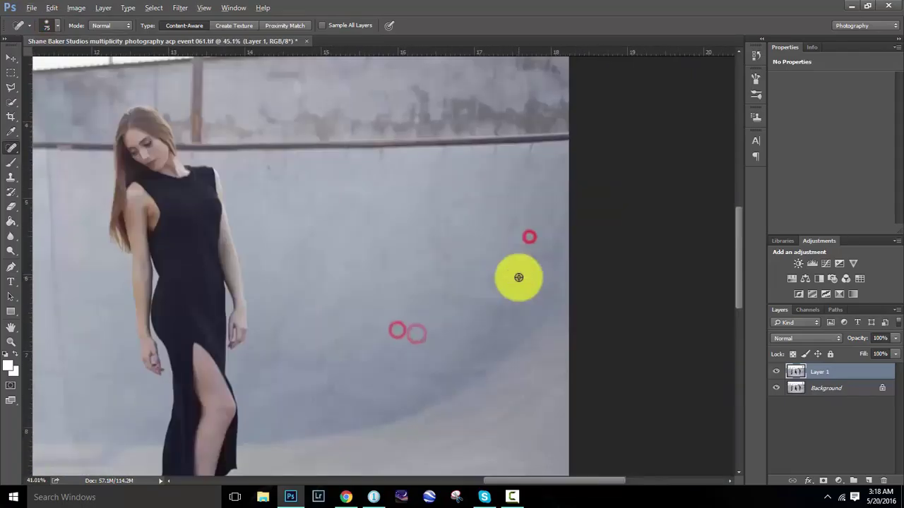
scroll(518, 278, down, 3)
scroll(439, 363, up, 2)
scroll(242, 302, down, 2)
scroll(108, 251, up, 3)
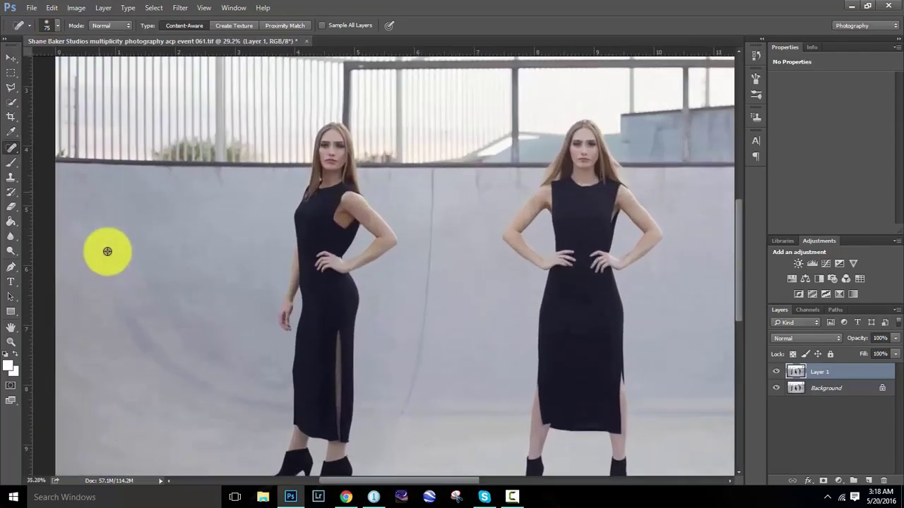
scroll(205, 283, up, 2)
drag(263, 203, 264, 205)
scroll(244, 306, down, 2)
scroll(319, 216, up, 2)
scroll(311, 228, up, 3)
drag(335, 245, 331, 212)
- With a smaller brush, heal the wall mark and small spot beside the middle woman's arm
click(58, 25)
drag(49, 56, 45, 56)
drag(429, 232, 445, 248)
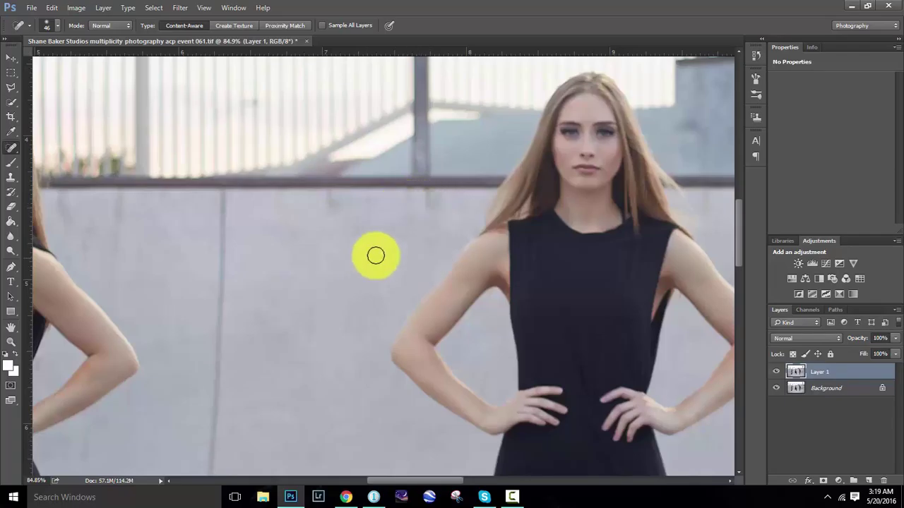
scroll(341, 252, down, 3)
scroll(452, 295, up, 4)
click(413, 225)
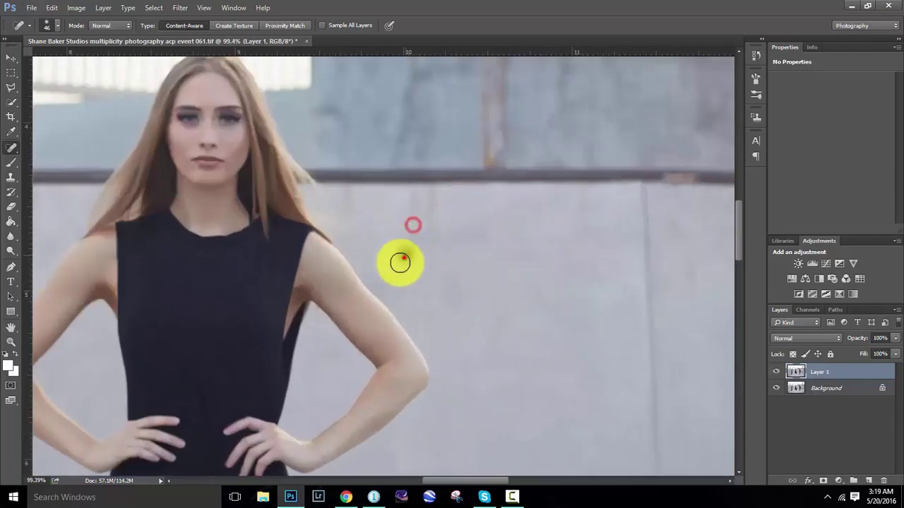
scroll(492, 307, down, 3)
scroll(161, 447, up, 2)
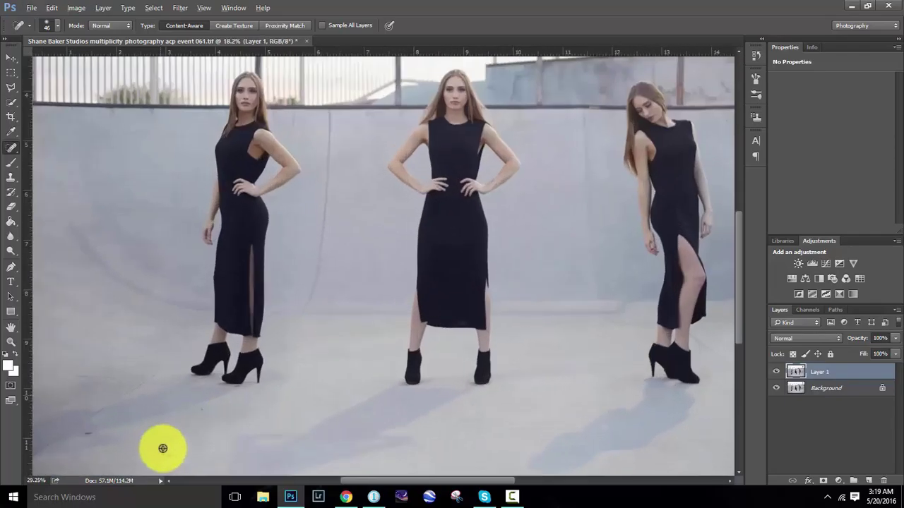
scroll(209, 413, up, 5)
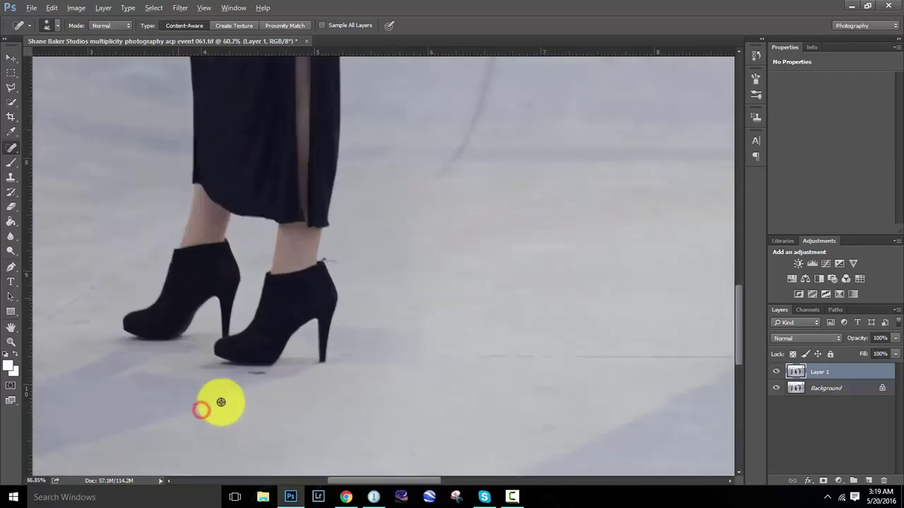
- Shrink the healing brush for fine detail and bring up the layer's context options
right_click(28, 55)
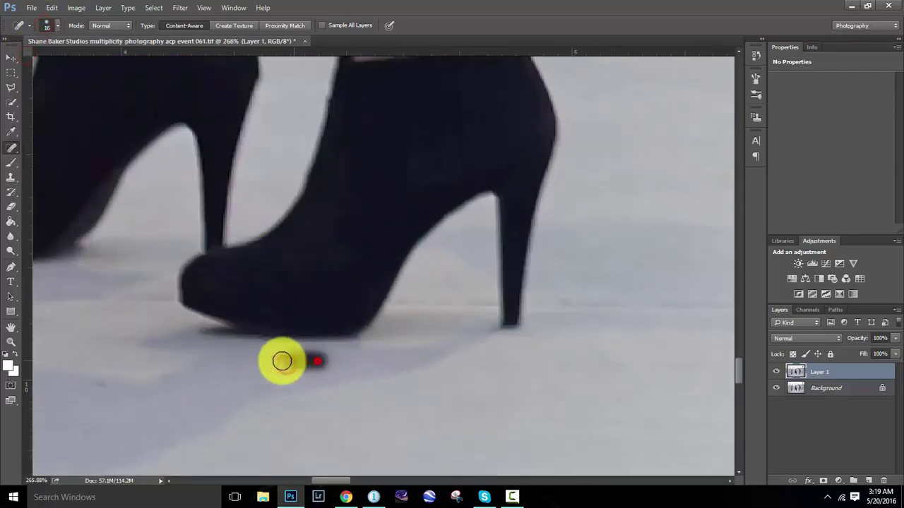
scroll(365, 317, up, 2)
scroll(447, 262, up, 2)
scroll(450, 262, down, 8)
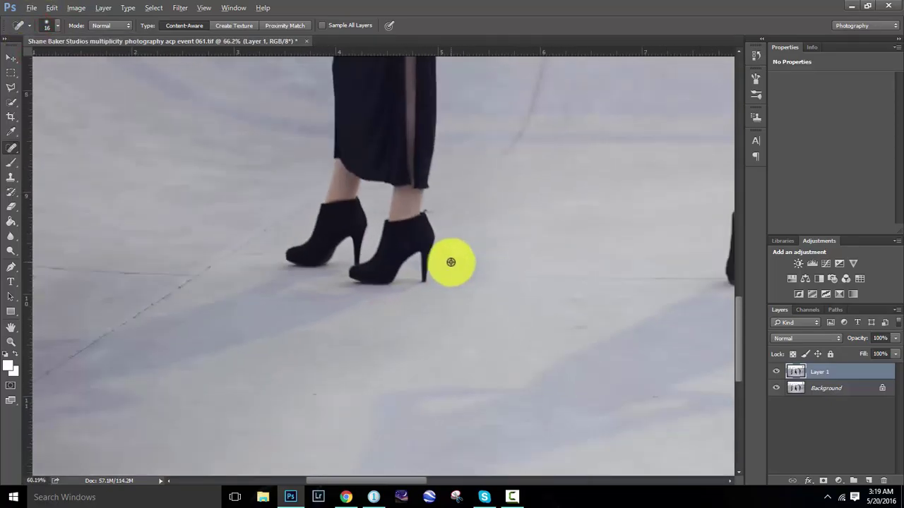
scroll(460, 268, down, 4)
scroll(448, 389, up, 1)
scroll(295, 397, up, 1)
right_click(812, 374)
click(805, 337)
- Launch Imagenomic Portraiture and sample the skin mask from the middle woman's forehead
click(180, 8)
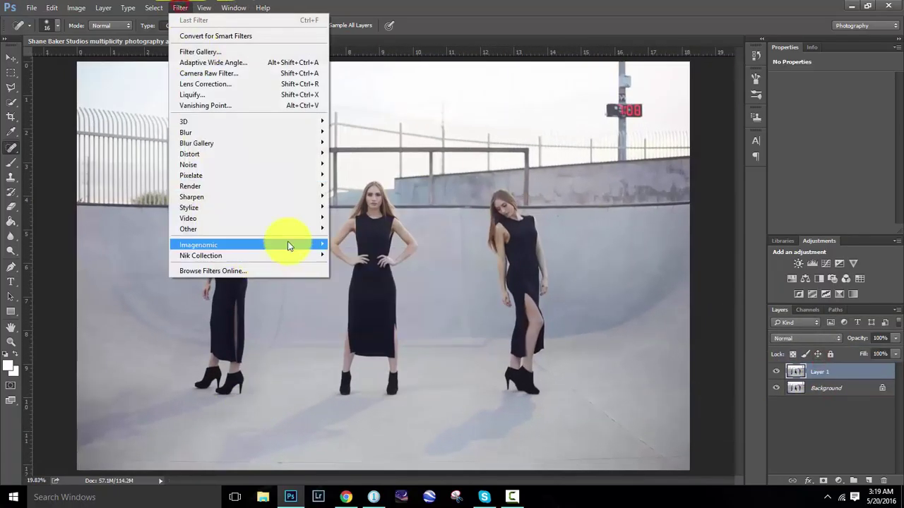
click(353, 245)
scroll(484, 192, up, 3)
scroll(463, 175, up, 2)
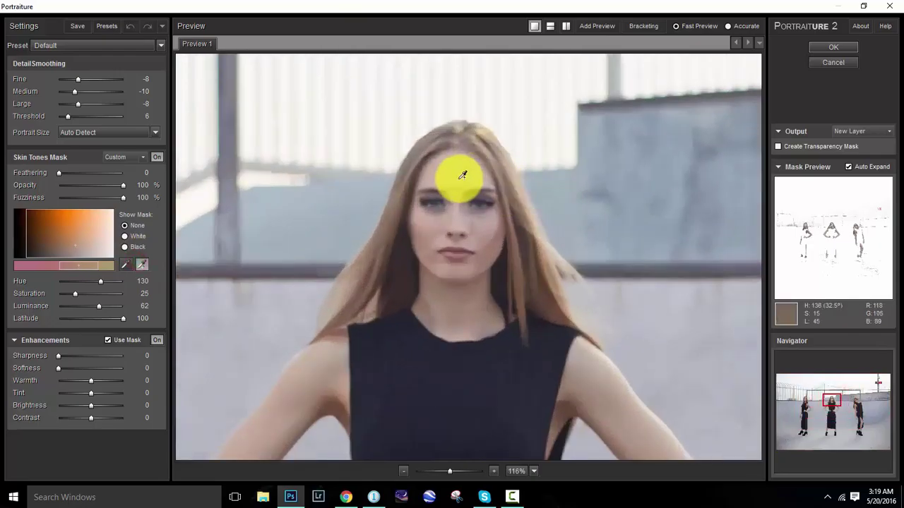
click(463, 176)
scroll(258, 202, down, 4)
scroll(534, 137, up, 4)
scroll(590, 129, down, 4)
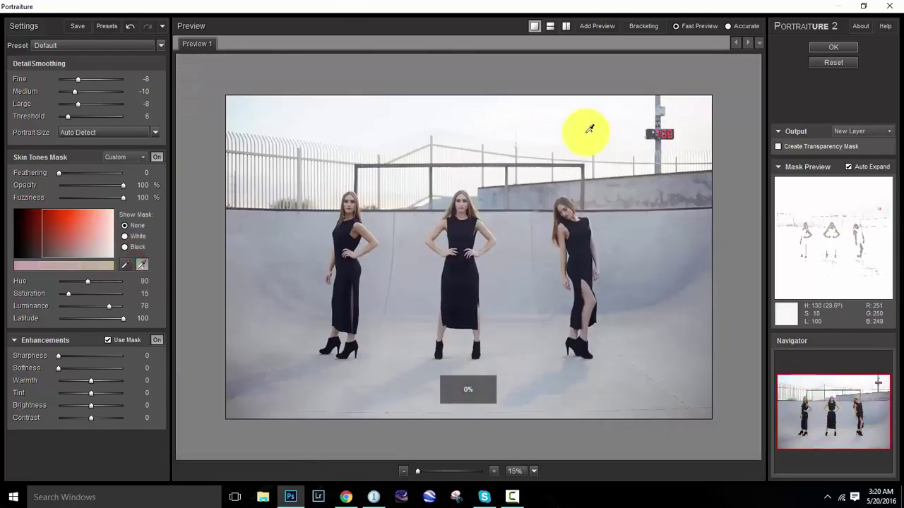
scroll(541, 195, up, 4)
scroll(332, 145, down, 3)
scroll(433, 202, up, 3)
click(437, 203)
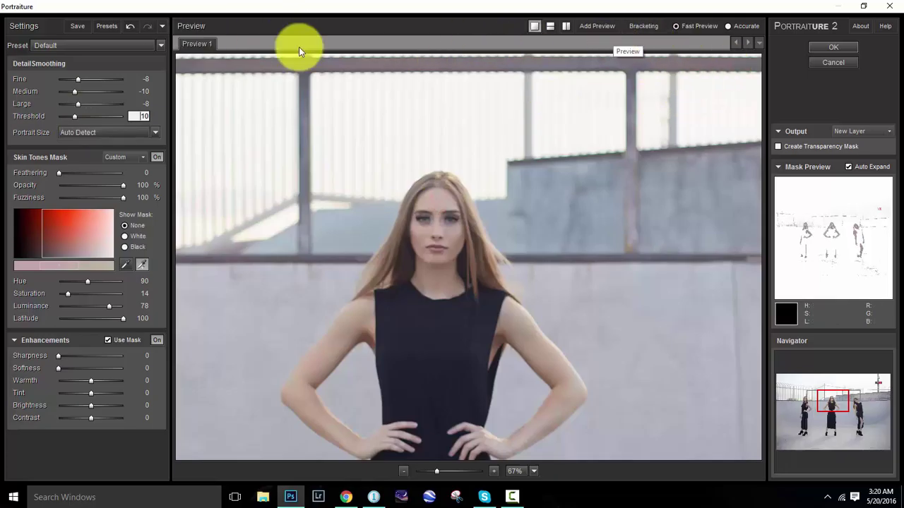
- Apply the Portraiture smoothing and merge Layer 1 copy down into Layer 1
scroll(292, 248, down, 2)
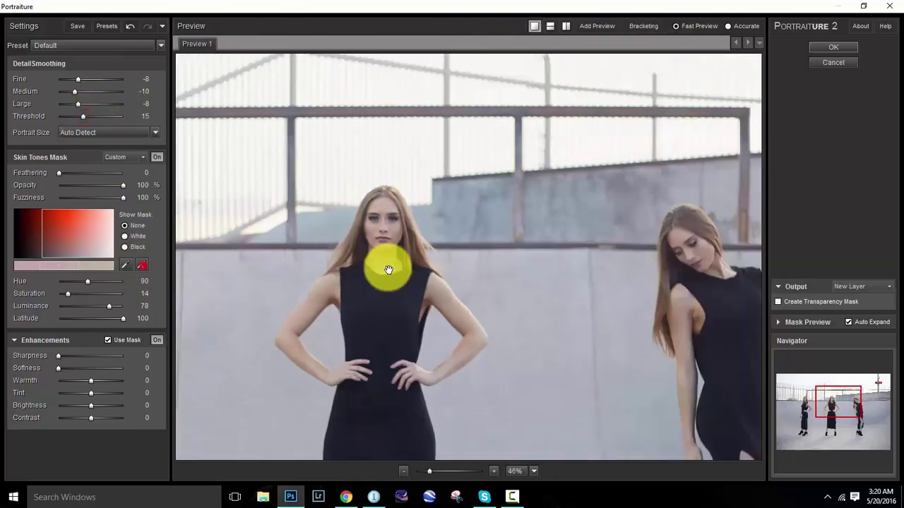
scroll(322, 275, up, 2)
scroll(259, 228, up, 2)
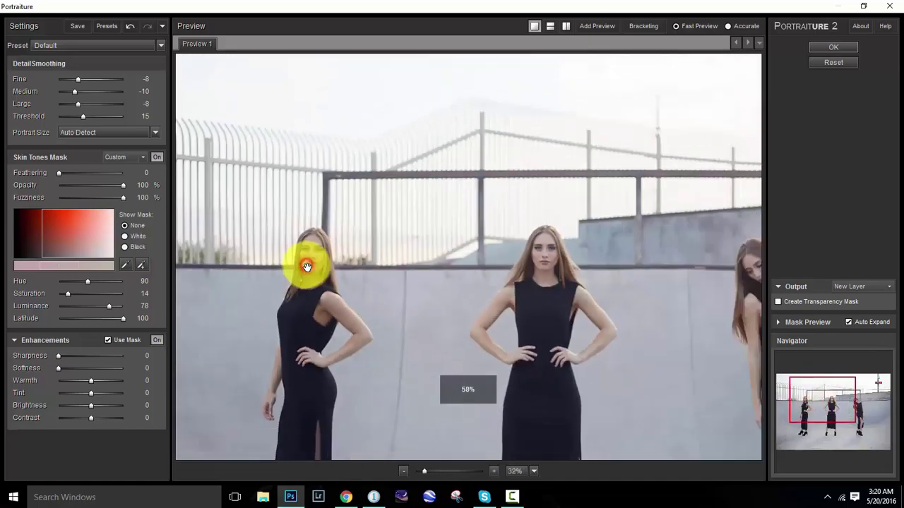
drag(307, 267, 370, 324)
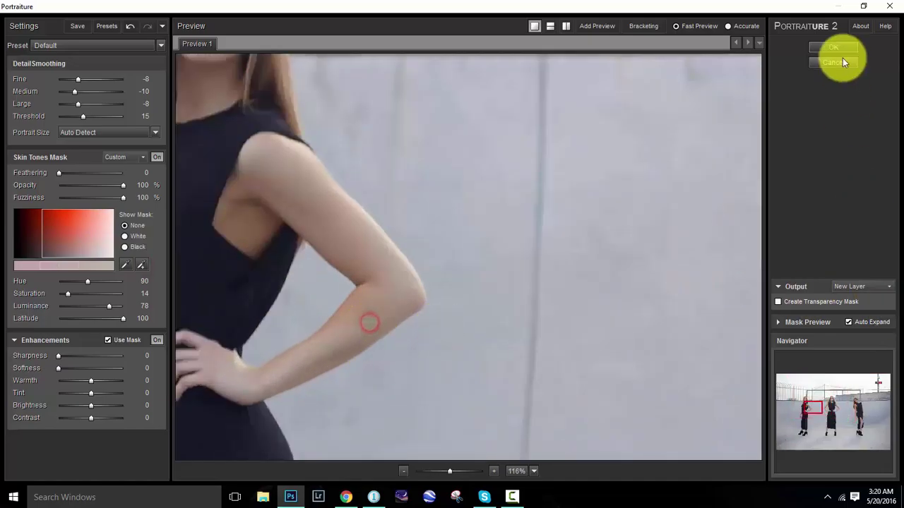
click(844, 48)
right_click(823, 372)
click(812, 366)
drag(374, 276, 384, 274)
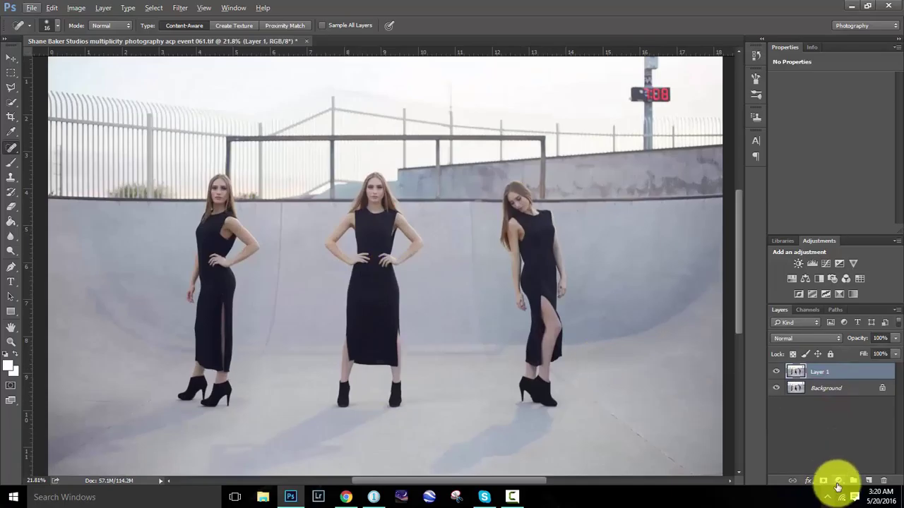
- Add a blue-to-gold Gradient Map adjustment blended as Soft Light at 37% opacity
click(838, 481)
click(826, 461)
click(826, 84)
click(751, 202)
click(815, 176)
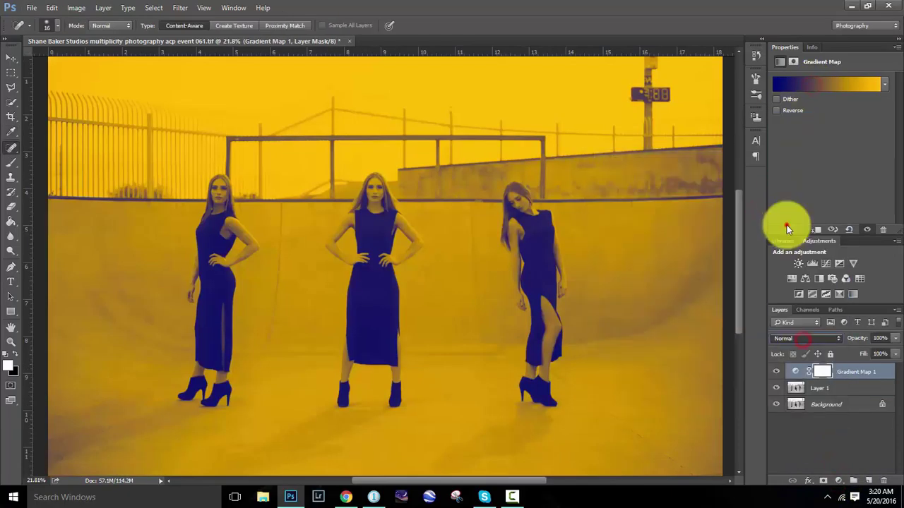
key(shift+alt+f)
text(37)
click(777, 371)
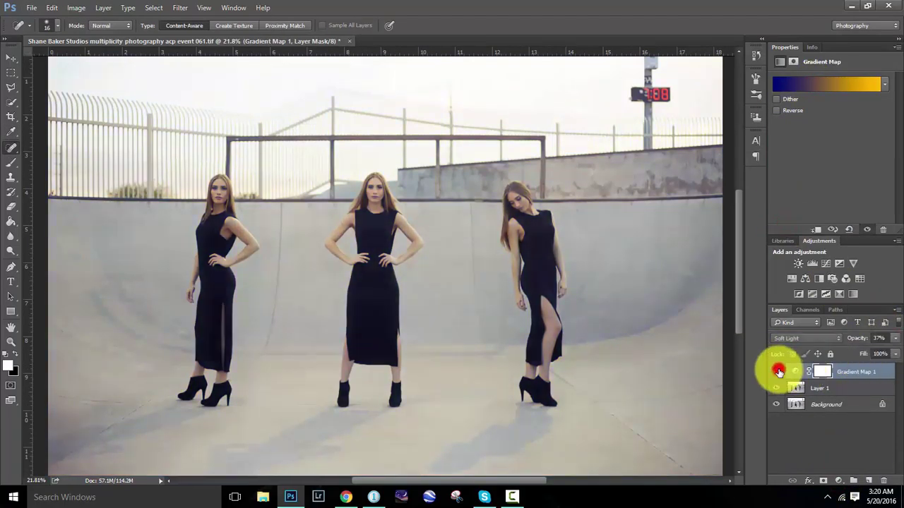
- Compare the tone, merge the gradient map into Layer 1, and start the Nik Selective Tool
drag(312, 273, 413, 273)
click(776, 370)
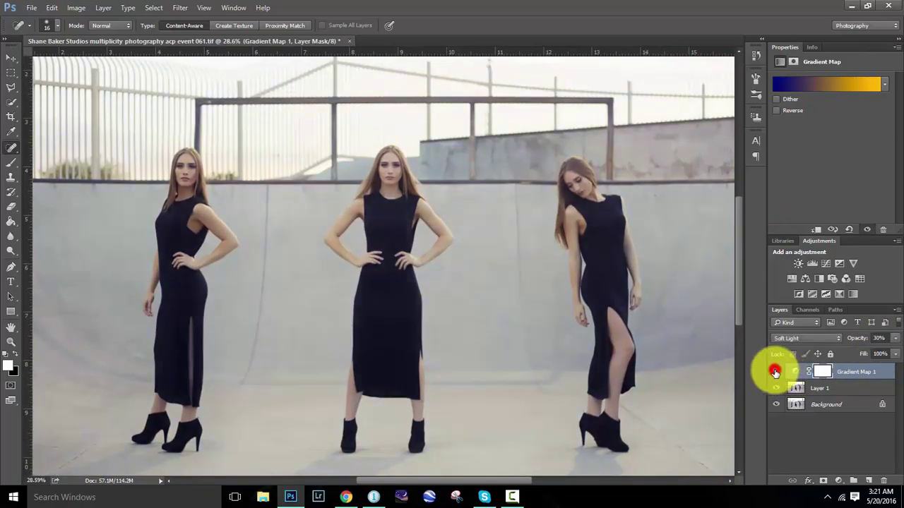
drag(614, 353, 363, 306)
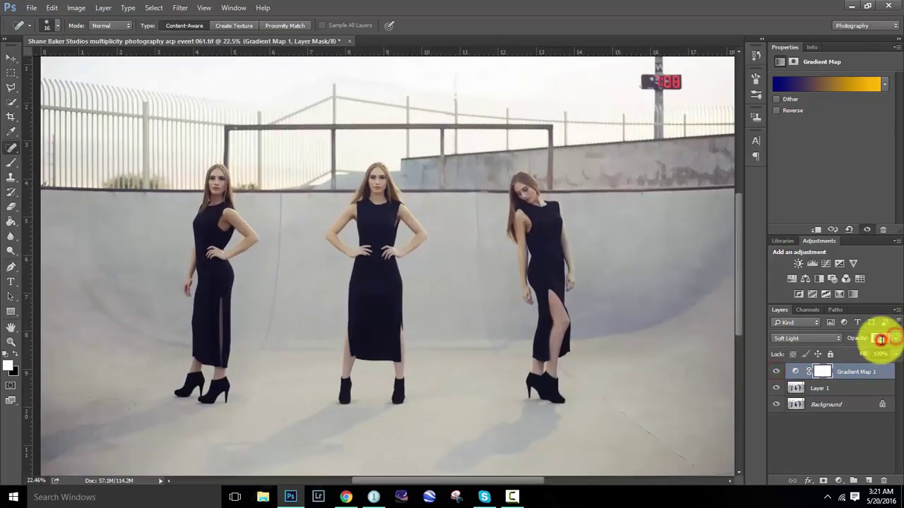
click(880, 339)
text(25)
right_click(776, 370)
click(749, 378)
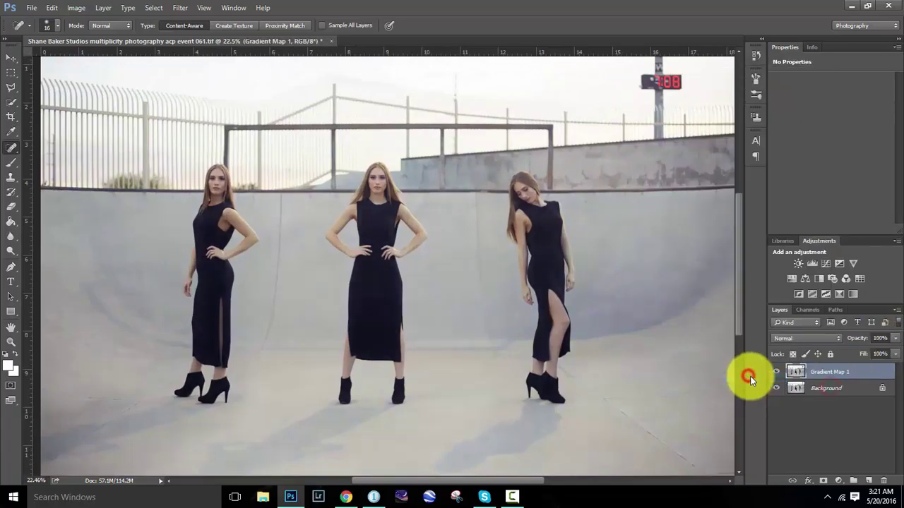
click(32, 8)
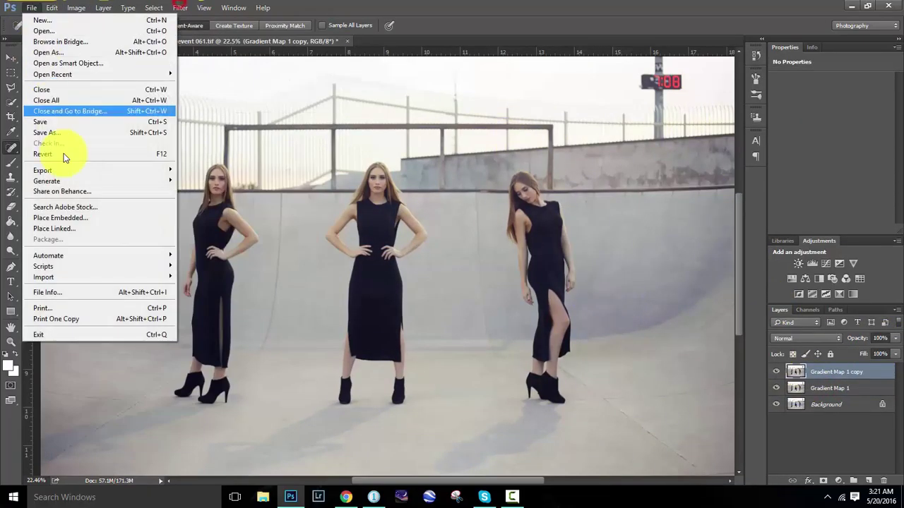
click(209, 342)
- Launch Color Efex Pro 4 and apply Tonal Contrast with all sliders reset to zero
click(767, 203)
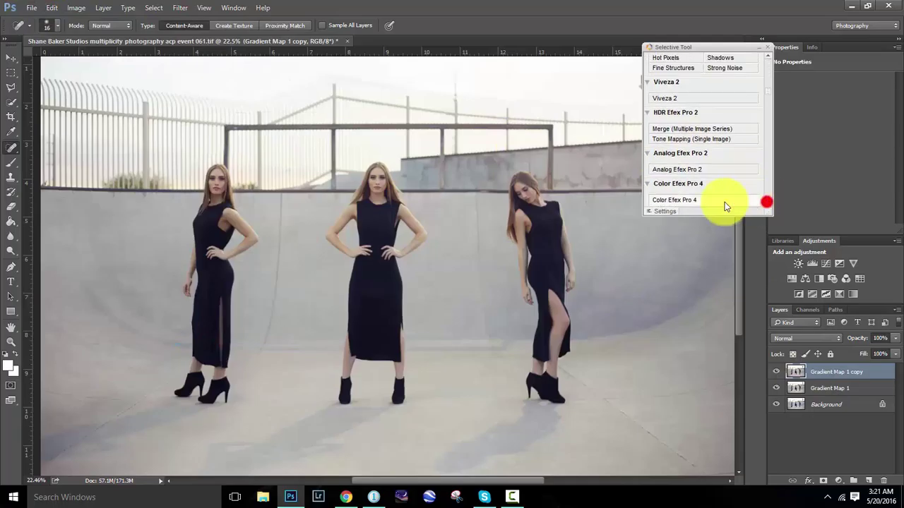
click(697, 203)
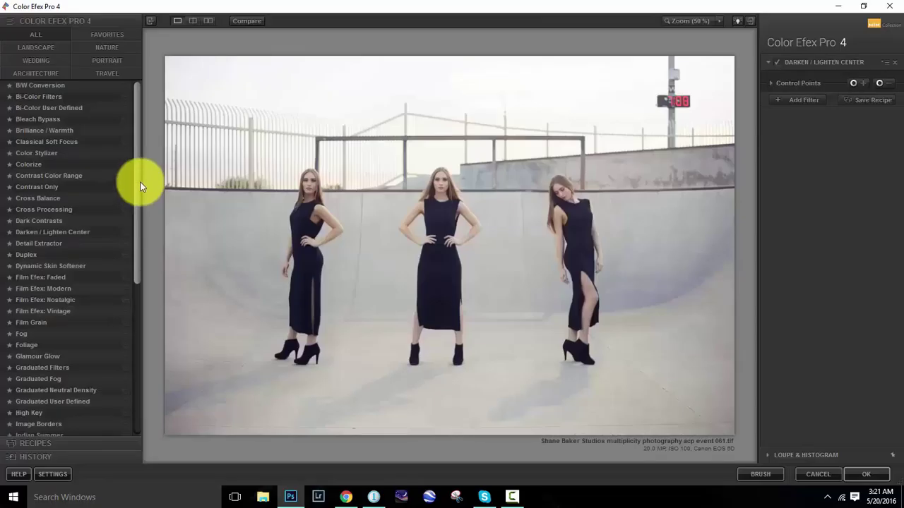
drag(138, 178, 138, 332)
click(39, 385)
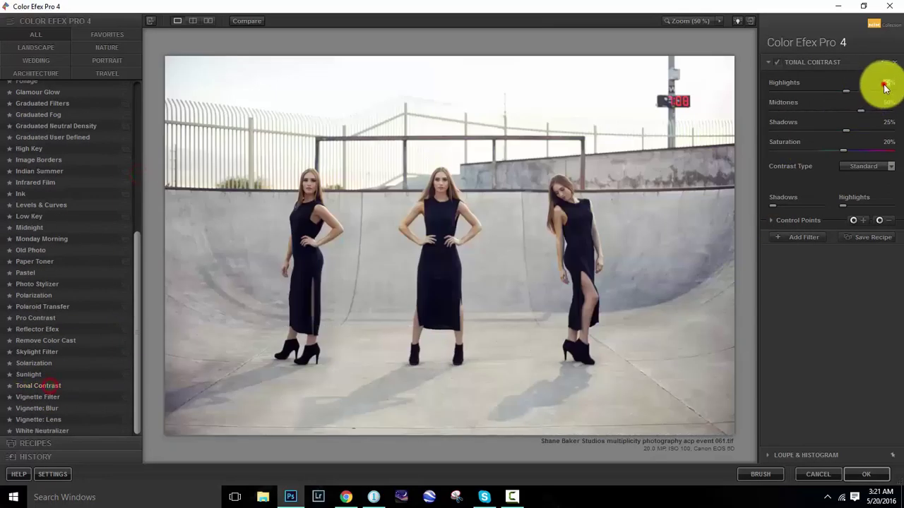
double_click(887, 83)
double_click(886, 102)
double_click(887, 122)
double_click(886, 142)
- Nudge Tonal Contrast midtones up and compare before/after at 100% on the women's faces
click(688, 20)
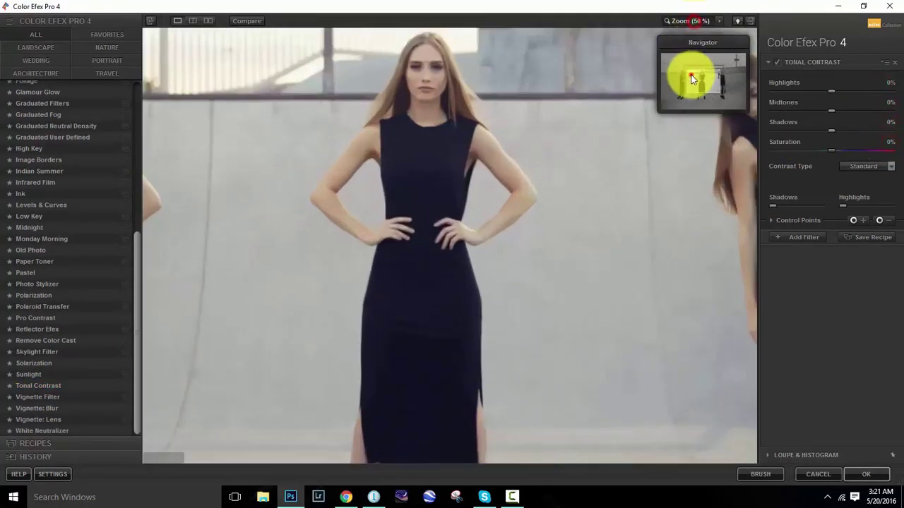
click(692, 79)
drag(831, 111, 834, 109)
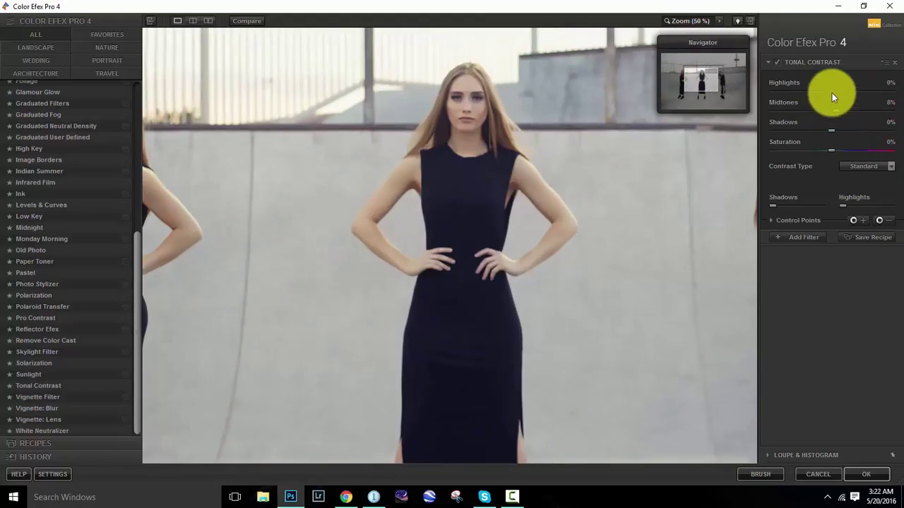
click(744, 52)
click(738, 70)
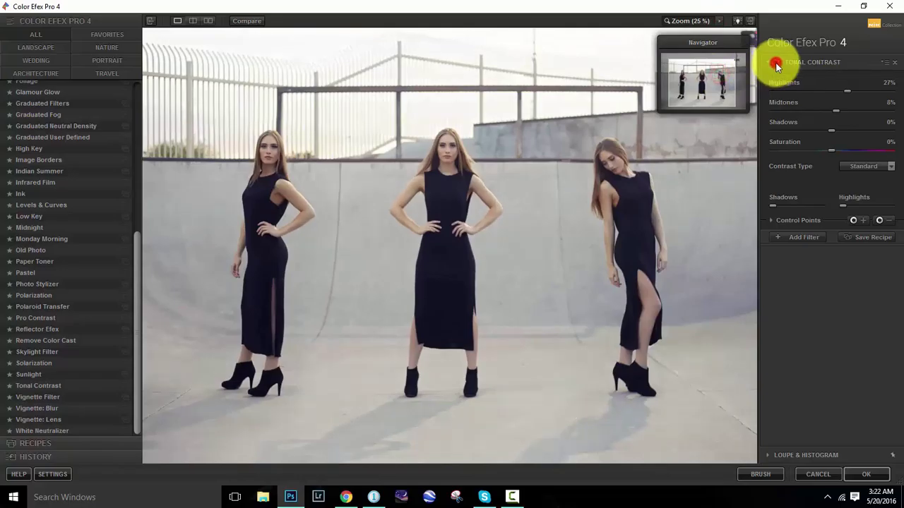
click(775, 63)
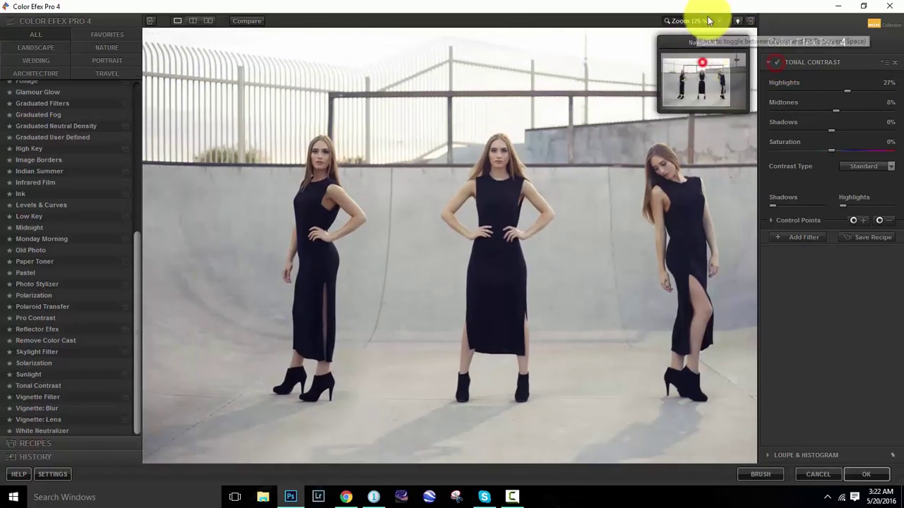
click(719, 21)
click(689, 76)
drag(710, 77, 683, 76)
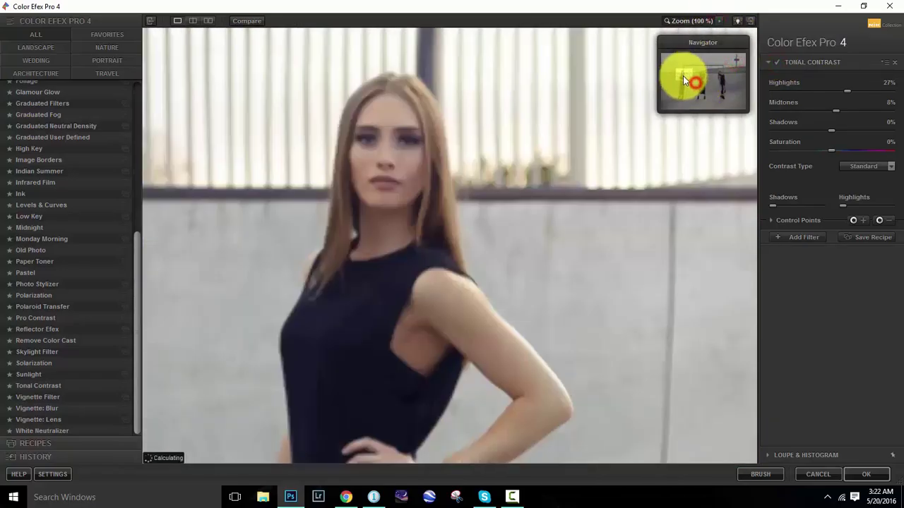
click(776, 61)
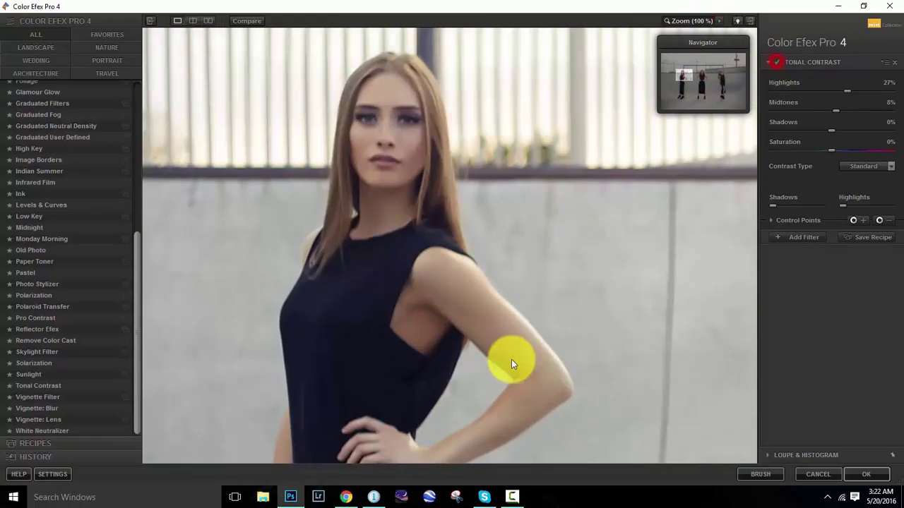
- Finalize Tonal Contrast at Highlights 13% and Midtones 20%, then send it back via BRUSH
drag(845, 91, 835, 91)
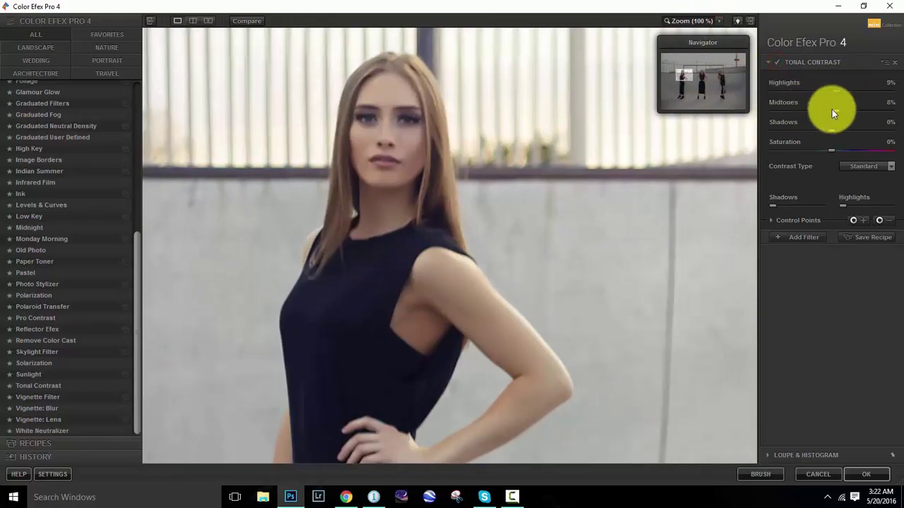
drag(837, 109, 843, 111)
click(706, 21)
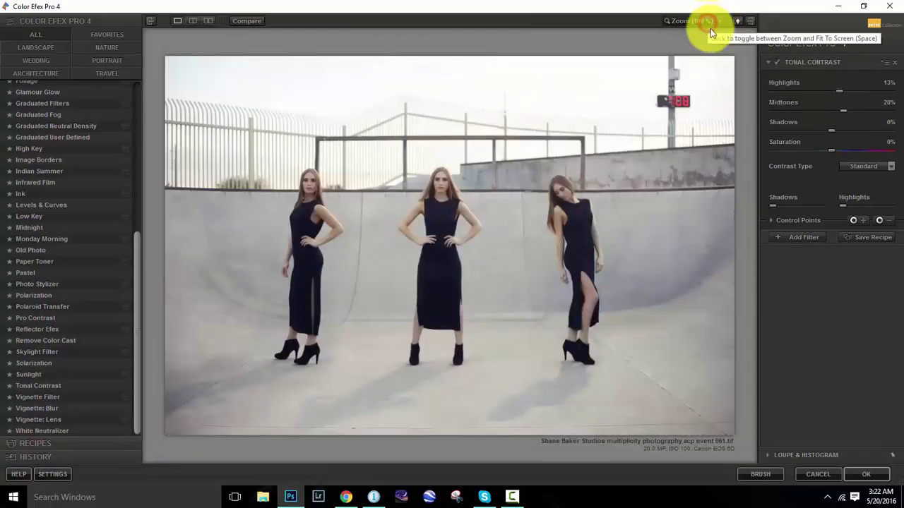
click(734, 68)
mouse_move(690, 79)
mouse_down()
mouse_move(716, 84)
mouse_move(704, 99)
mouse_up()
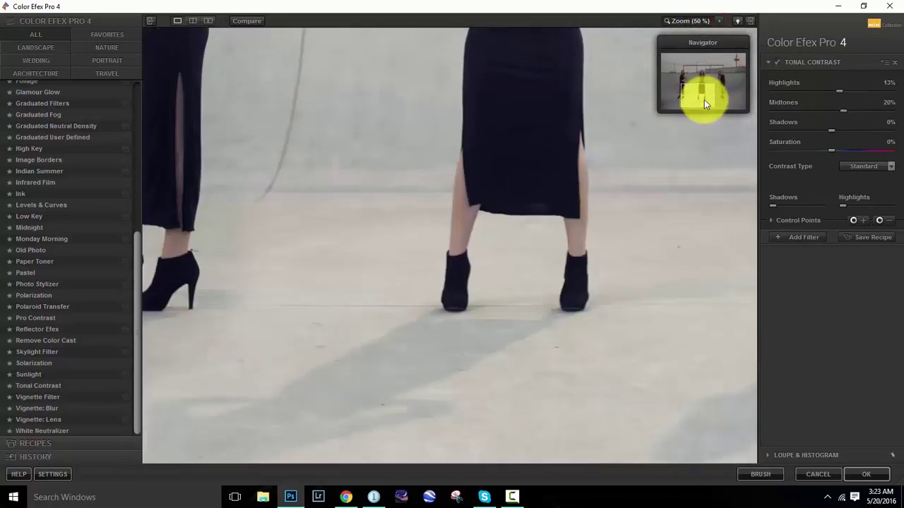
click(748, 473)
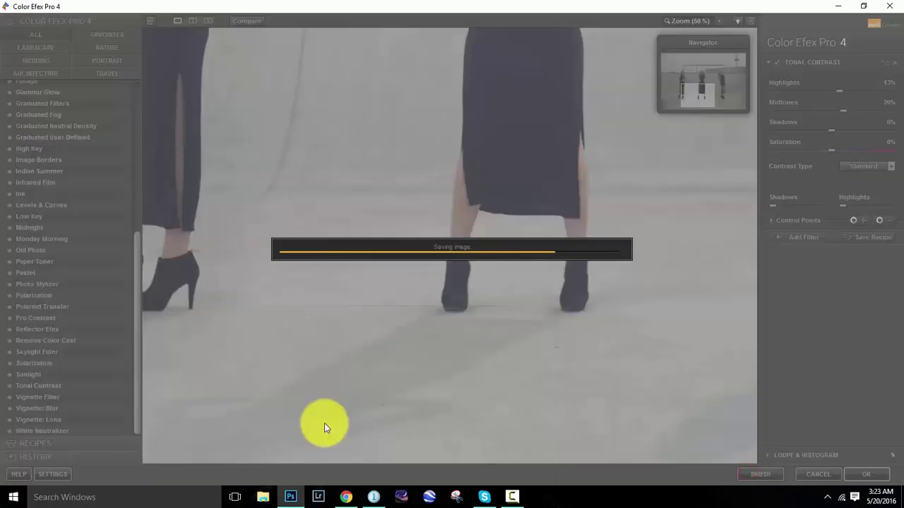
- Paint the Tonal Contrast mask over the middle and left models' faces and bodies
scroll(378, 192, up, 3)
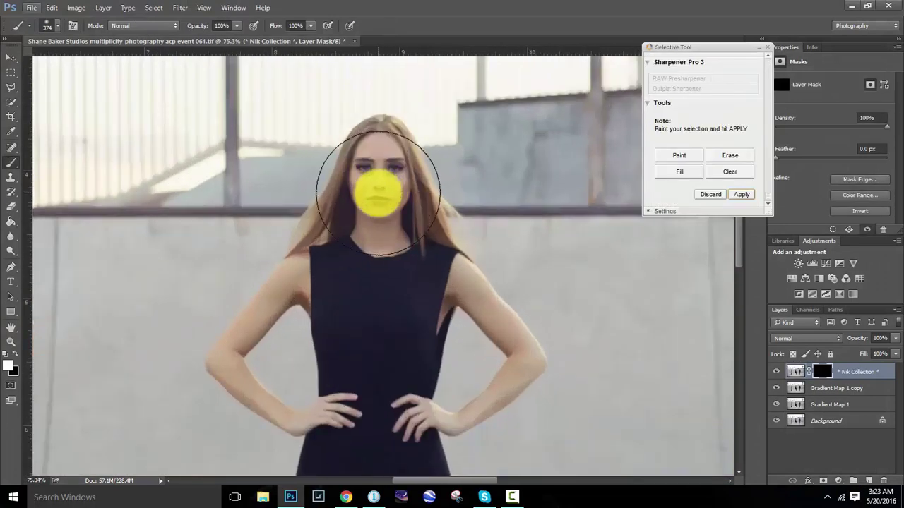
click(379, 191)
scroll(440, 379, down, 5)
click(362, 288)
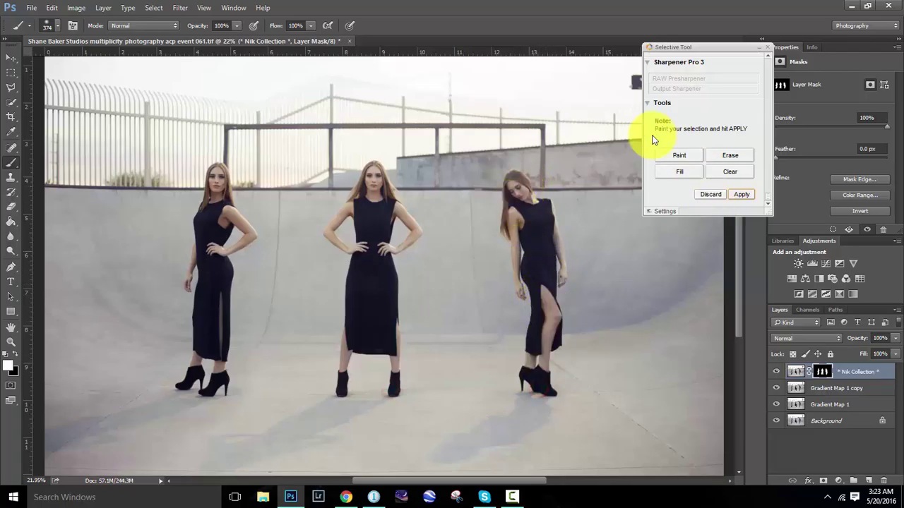
scroll(403, 296, up, 2)
scroll(403, 296, down, 2)
scroll(212, 183, up, 2)
click(233, 179)
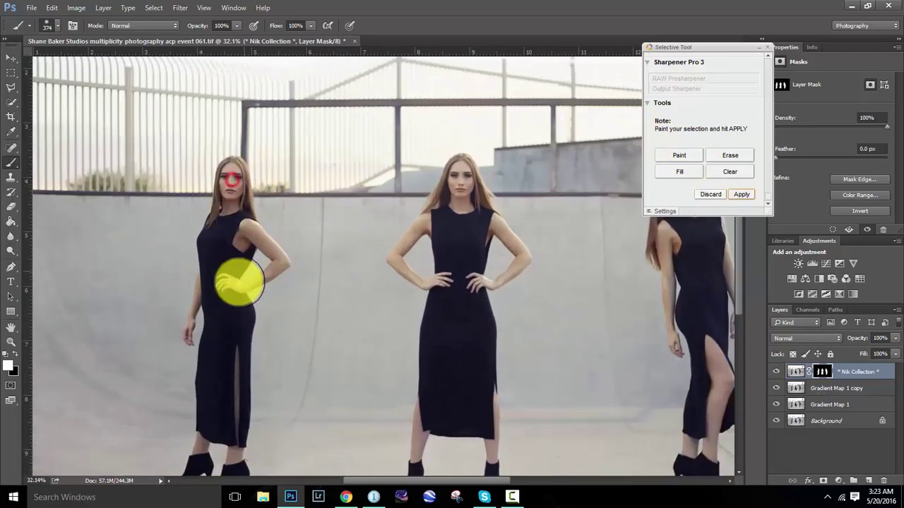
scroll(208, 423, down, 2)
click(219, 411)
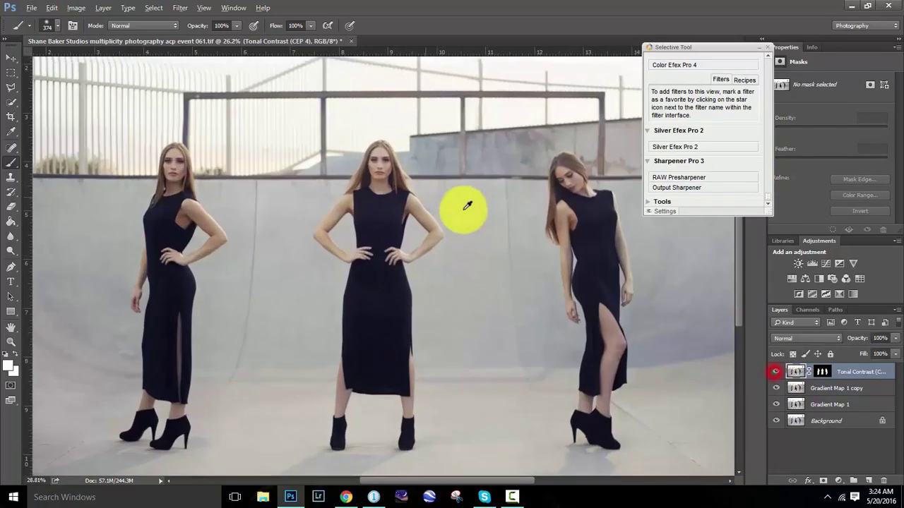
scroll(437, 201, up, 5)
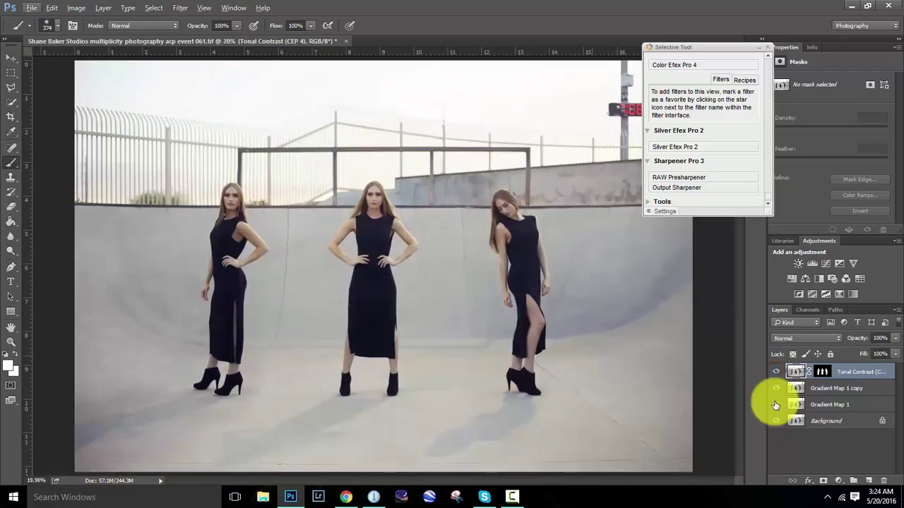
right_click(777, 400)
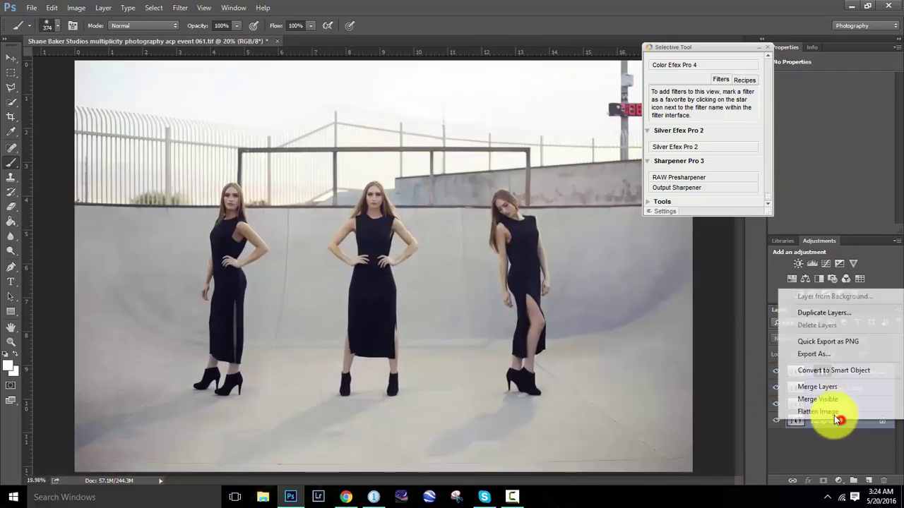
- Merge visible layers, then try a faded-black Levels layer and delete it
click(813, 386)
click(839, 483)
click(817, 291)
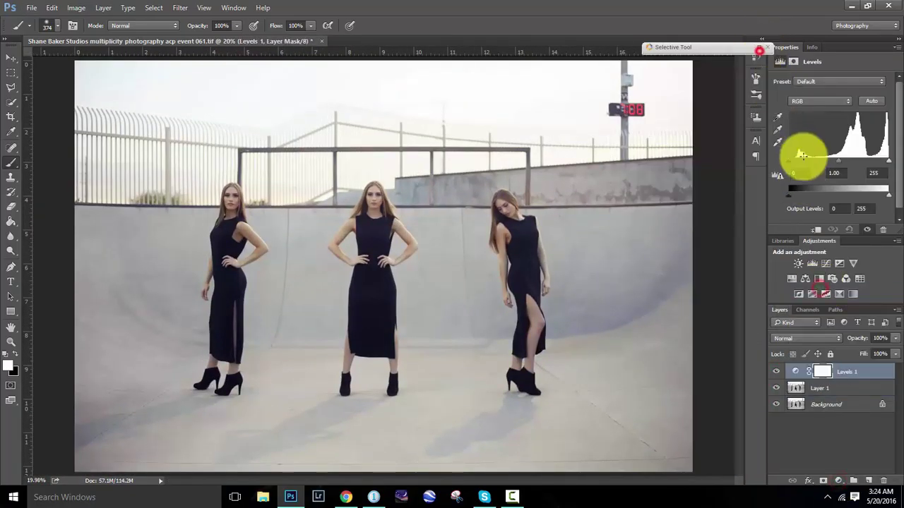
mouse_move(790, 197)
mouse_down()
mouse_move(794, 190)
mouse_move(799, 199)
mouse_up()
scroll(367, 258, up, 2)
mouse_move(838, 161)
mouse_down()
mouse_move(846, 168)
mouse_move(839, 165)
mouse_up()
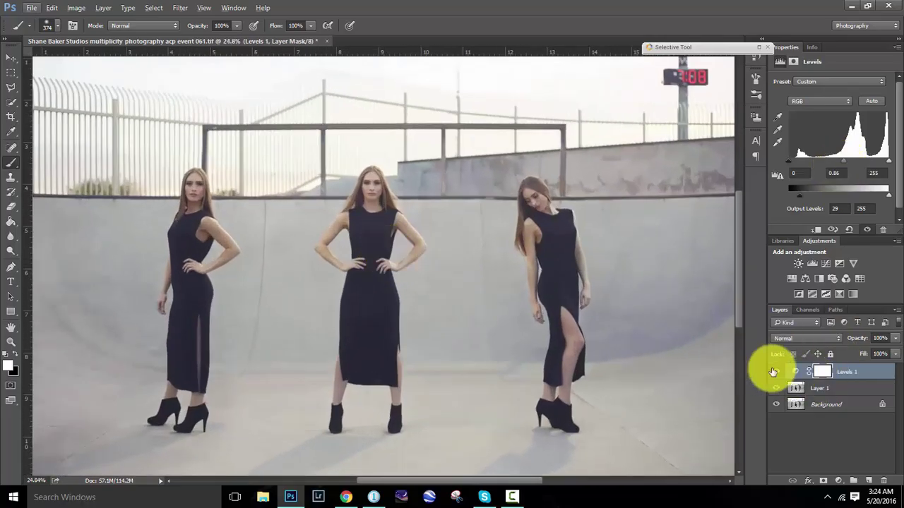
click(773, 372)
key(Delete)
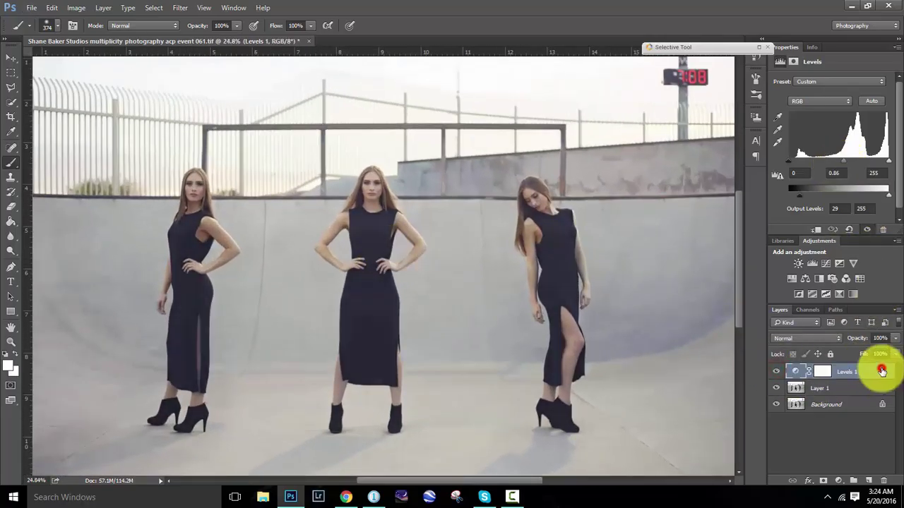
- Add a Curves adjustment layer with a gentle lift
click(838, 480)
click(824, 295)
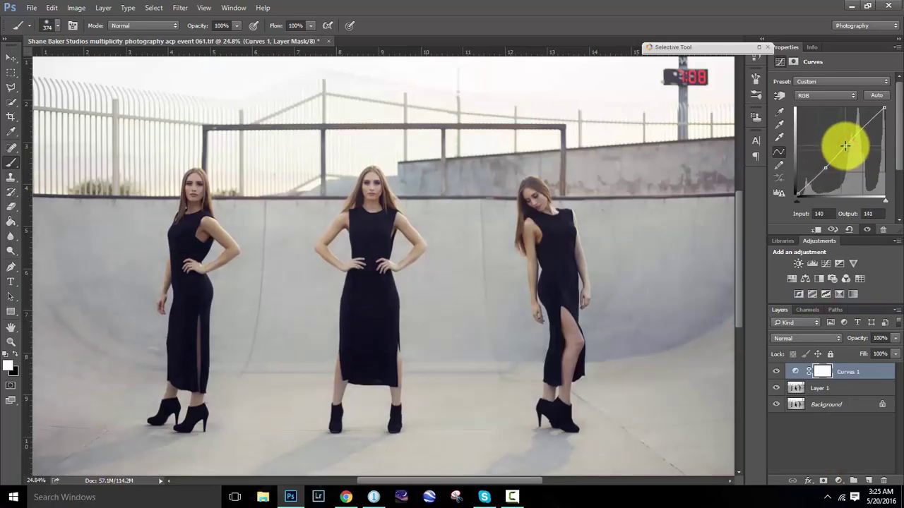
scroll(374, 241, up, 5)
scroll(374, 241, down, 2)
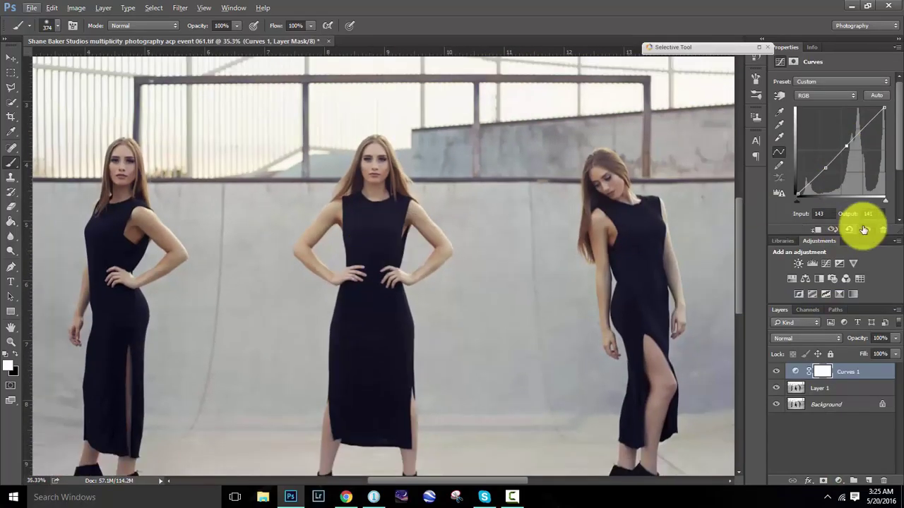
scroll(609, 243, down, 3)
scroll(393, 268, up, 1)
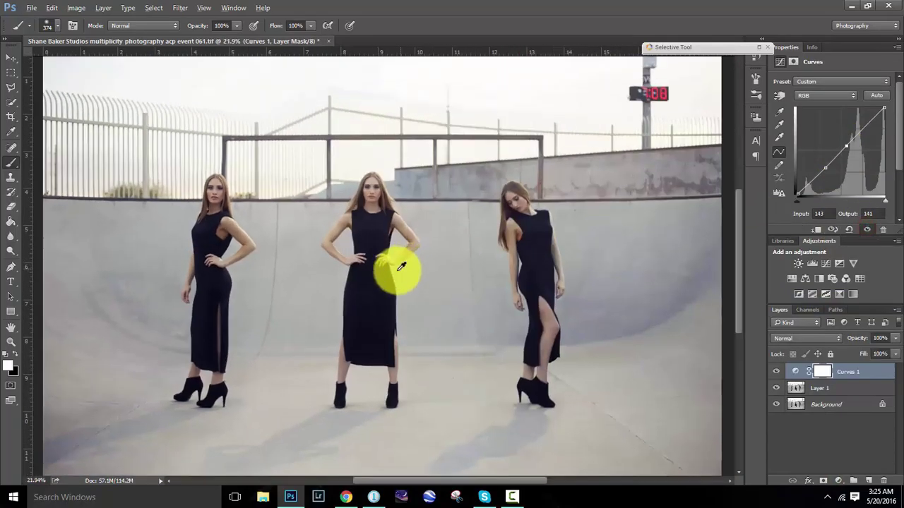
- Add a Levels adjustment layer with output black set to 10
click(834, 481)
click(818, 291)
drag(790, 197, 792, 198)
click(866, 233)
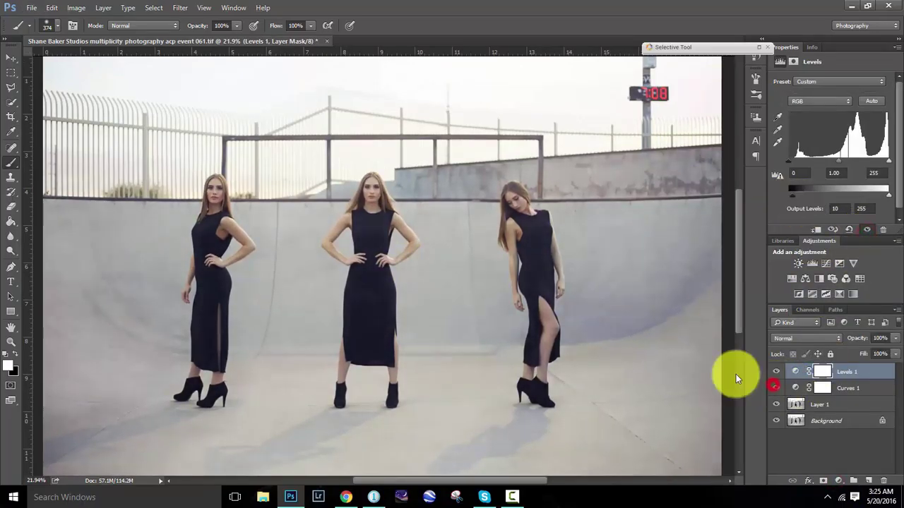
scroll(509, 237, up, 3)
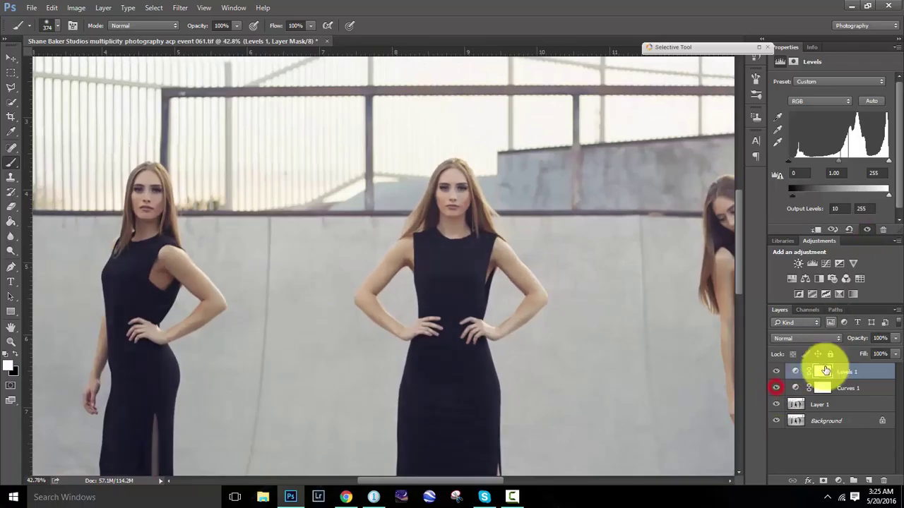
- Select the Levels, Curves and Layer 1 layers and merge them into Layer 1
click(822, 388)
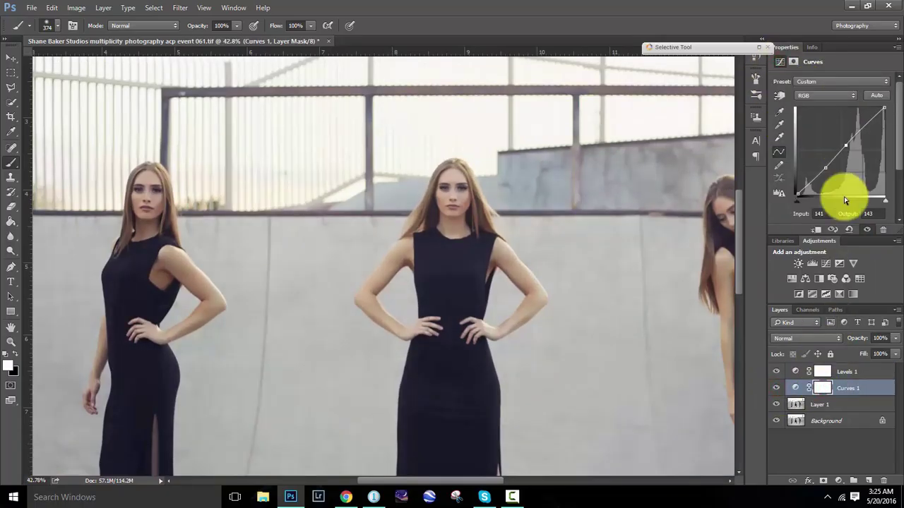
scroll(605, 319, down, 3)
scroll(379, 275, up, 1)
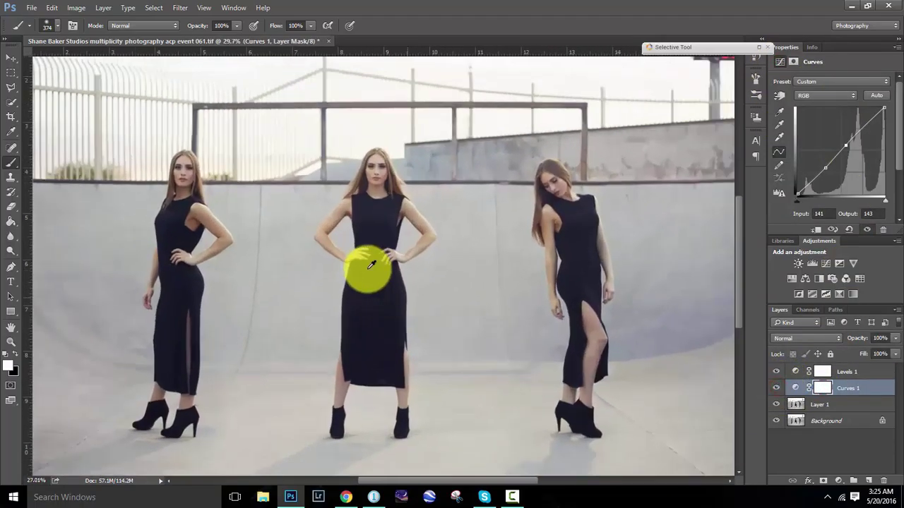
scroll(379, 276, down, 1)
click(845, 373)
shift+click(845, 419)
right_click(845, 419)
click(817, 385)
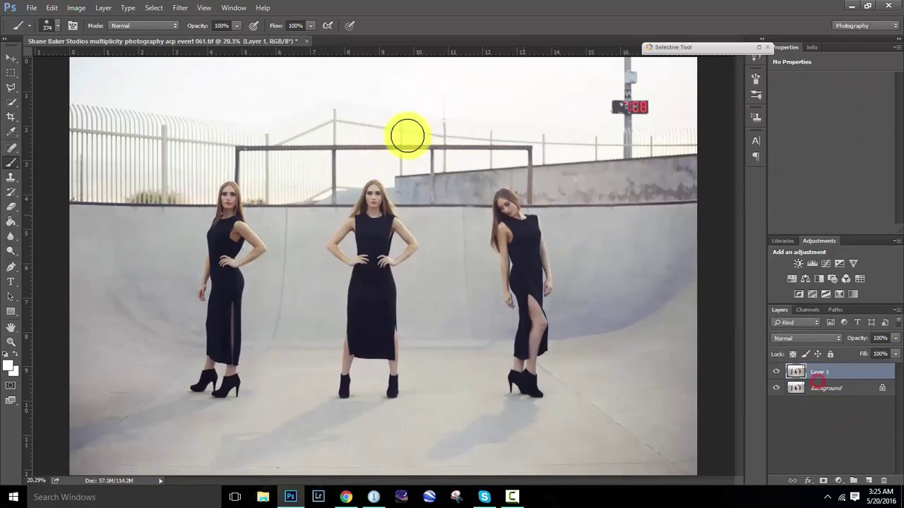
- Switch to the Ruler tool and measure along the skate-park wall's top edge
scroll(407, 135, up, 1)
scroll(313, 147, up, 1)
click(153, 8)
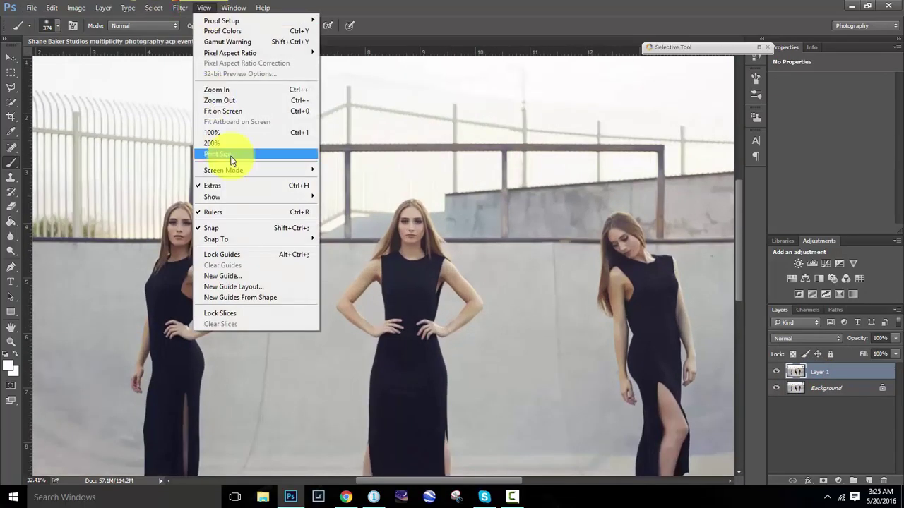
click(14, 149)
right_click(12, 145)
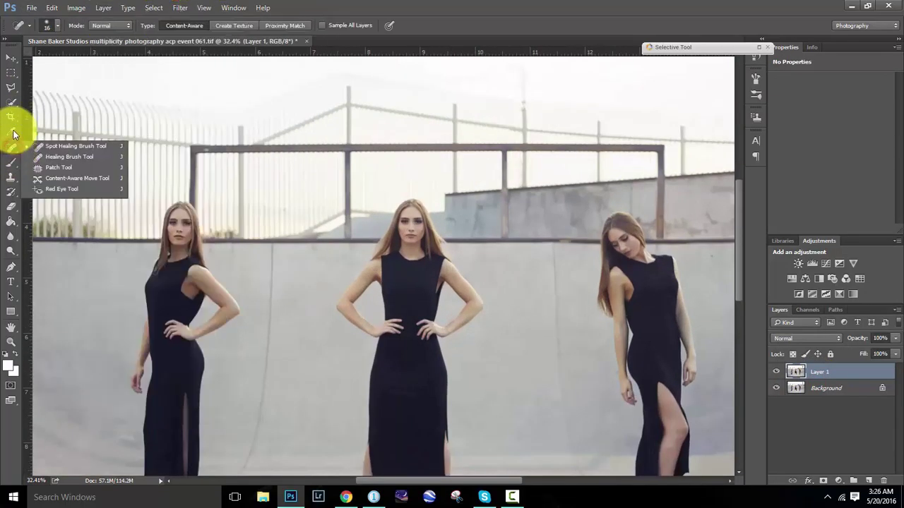
click(13, 134)
scroll(247, 248, up, 5)
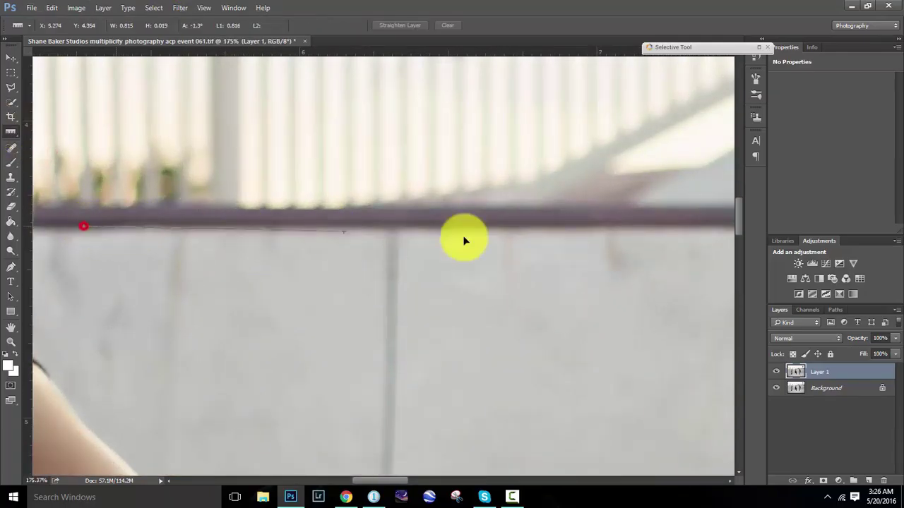
- Straighten Layer 1 to the measured wall line, rotating it about 1.3°
click(400, 24)
scroll(423, 133, down, 5)
scroll(389, 172, down, 3)
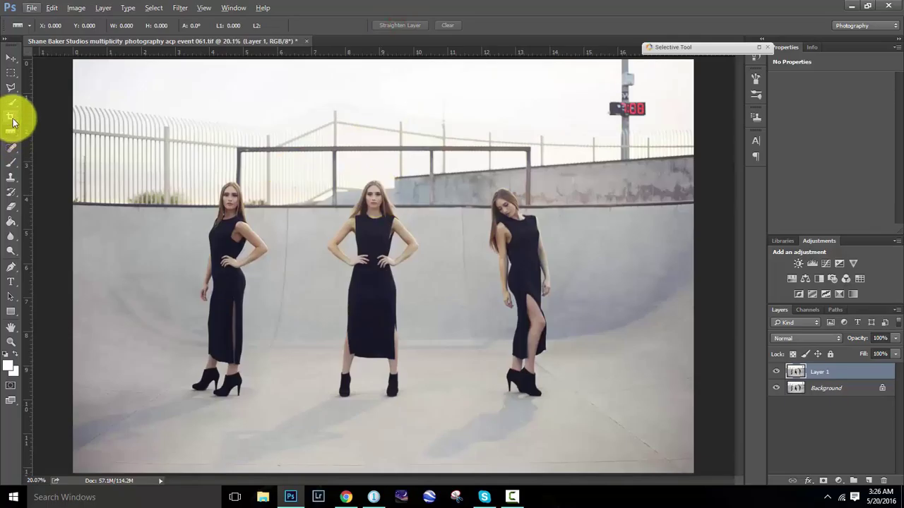
scroll(355, 222, down, 1)
scroll(355, 222, up, 2)
click(838, 481)
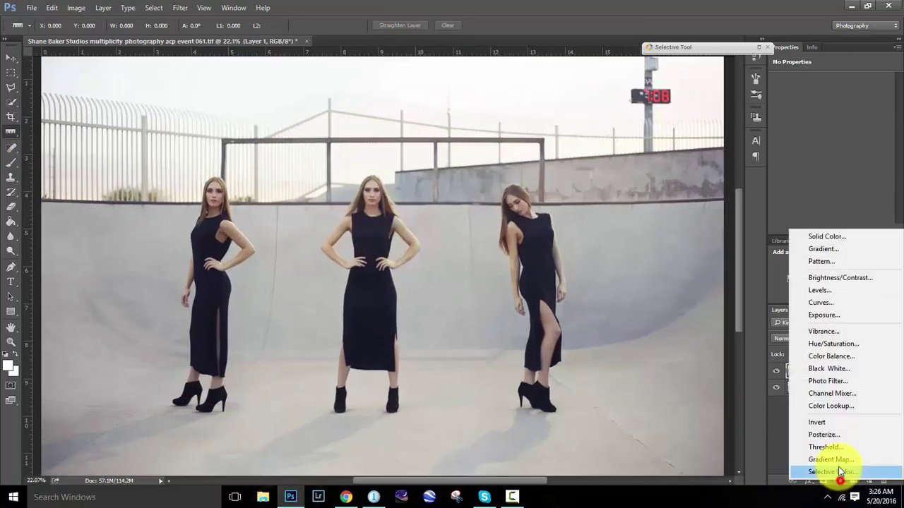
- Add a Color Balance layer shifting midtones slightly red with yellow–blue at -5
click(832, 356)
drag(816, 108, 818, 108)
scroll(583, 205, up, 2)
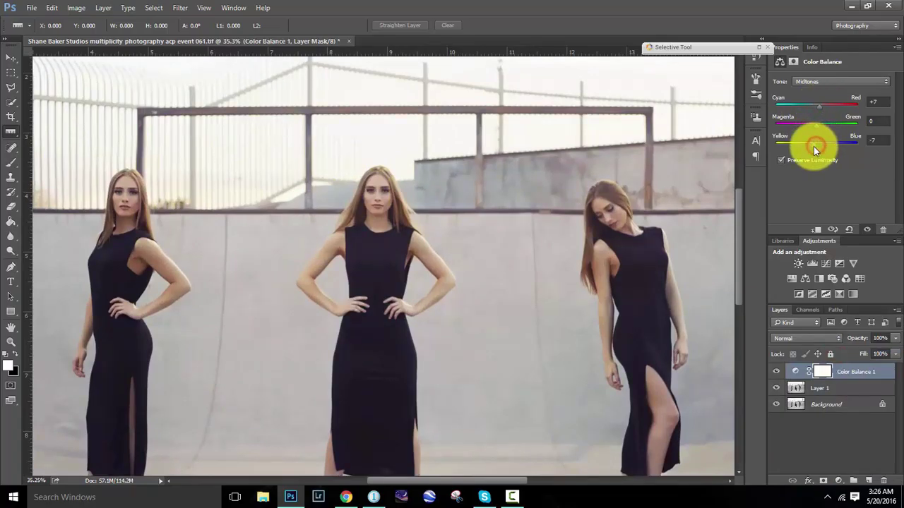
drag(814, 147, 815, 146)
click(868, 230)
- Warm the highlights toward red and yellow and cool the shadows to blue +8
click(835, 82)
click(835, 106)
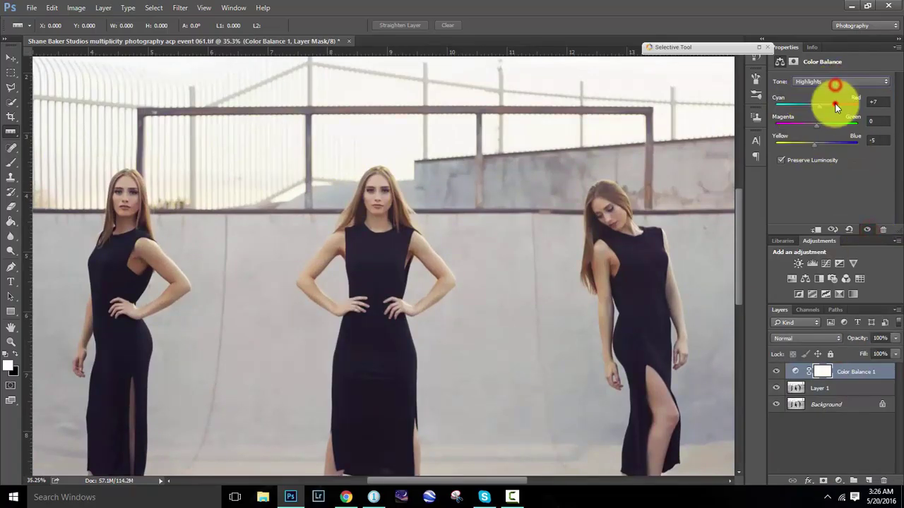
drag(818, 106, 812, 106)
click(812, 144)
click(865, 228)
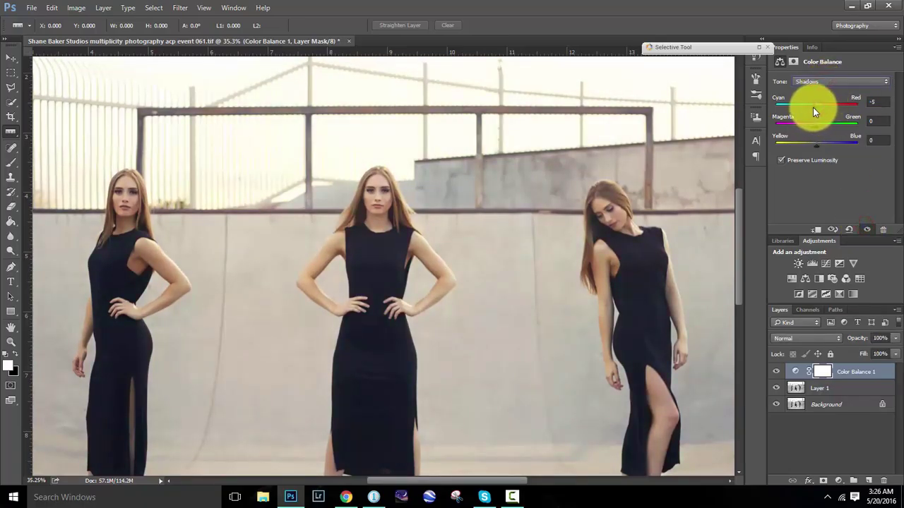
drag(817, 143, 819, 142)
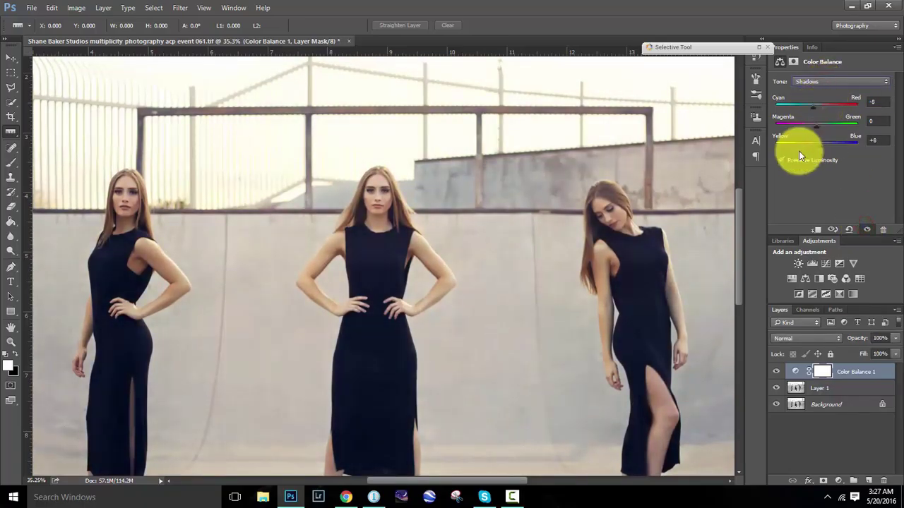
click(11, 56)
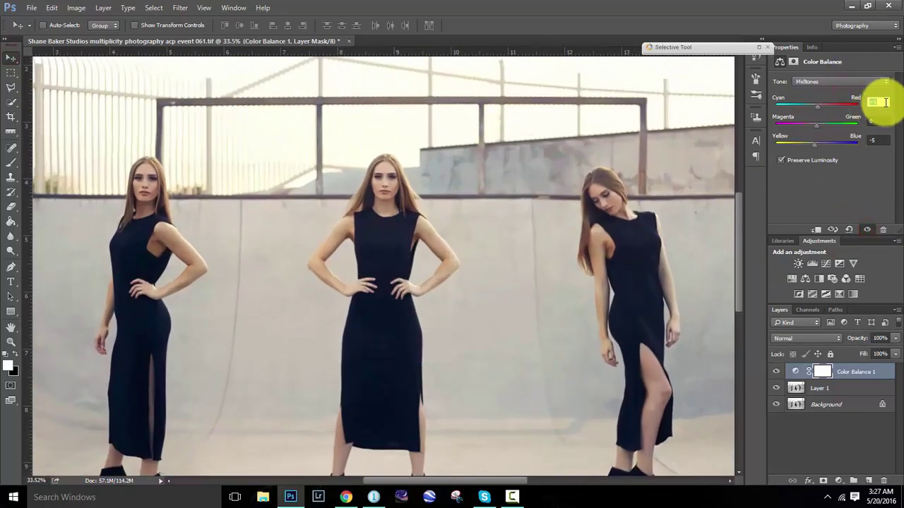
click(866, 229)
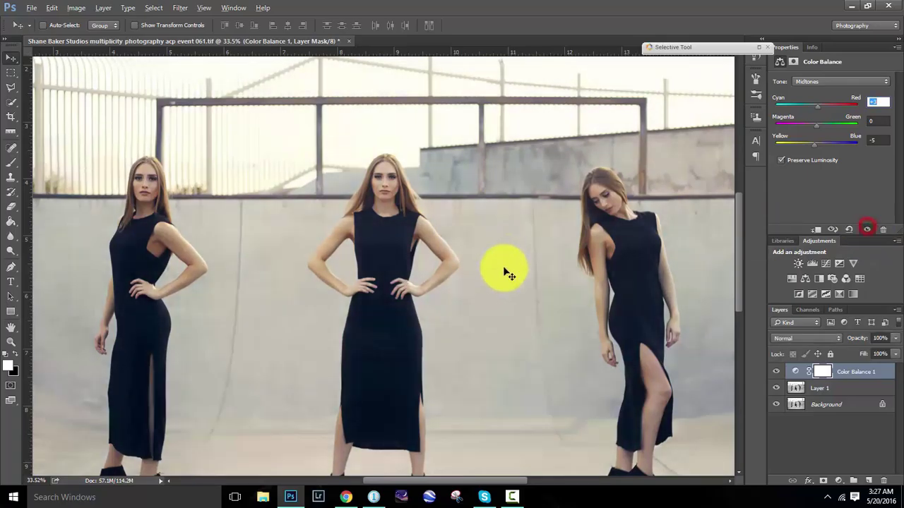
- Toggle the Color Balance layer on and off to compare its effect on Layer 1
click(833, 388)
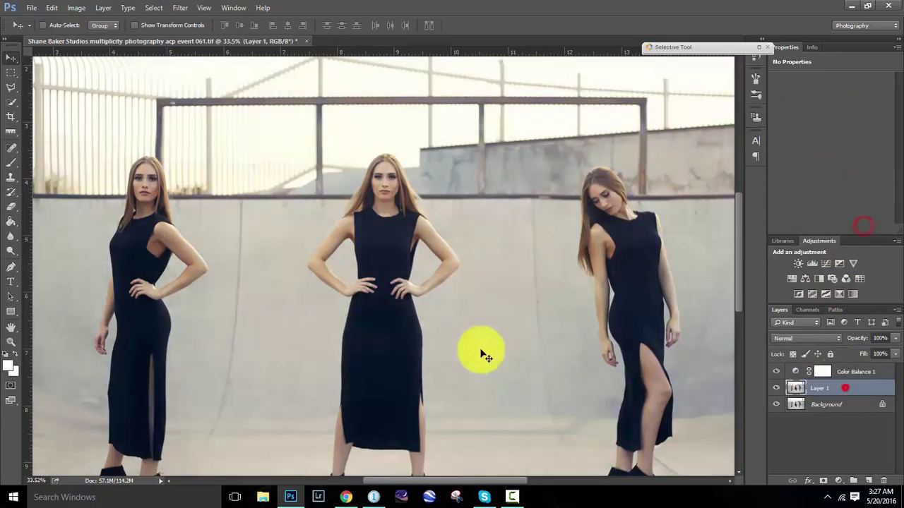
click(775, 372)
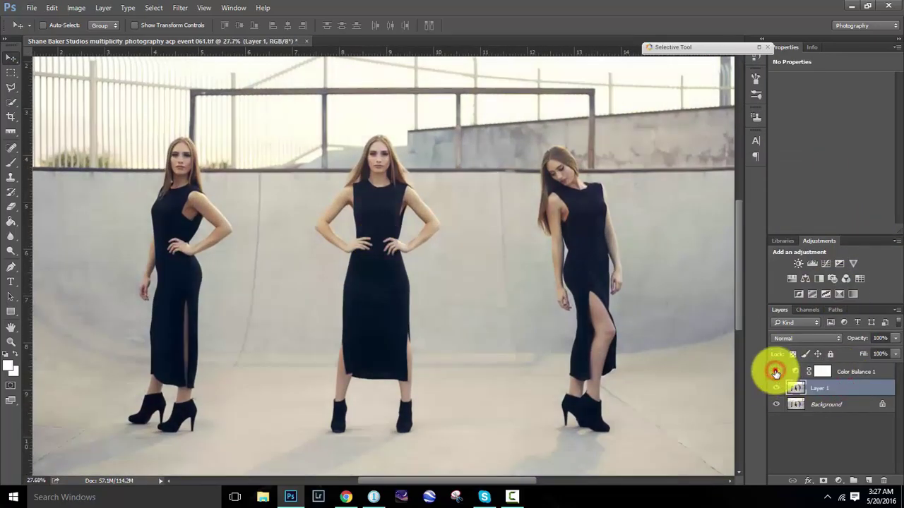
click(775, 372)
click(775, 372)
scroll(332, 259, down, 1)
scroll(451, 272, up, 1)
click(776, 372)
scroll(629, 346, down, 1)
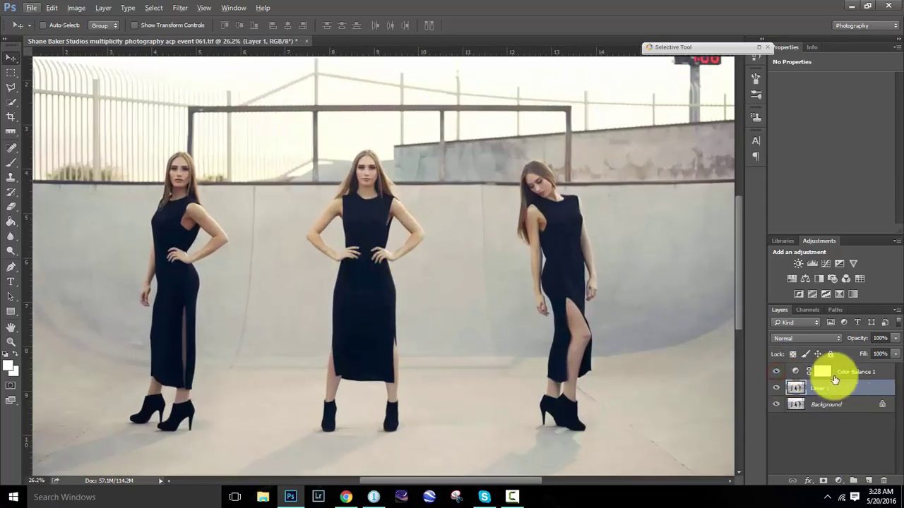
click(830, 372)
click(838, 480)
- Add a Black & White adjustment layer, brightening the Reds and darkening the Cyans and Blues
click(830, 373)
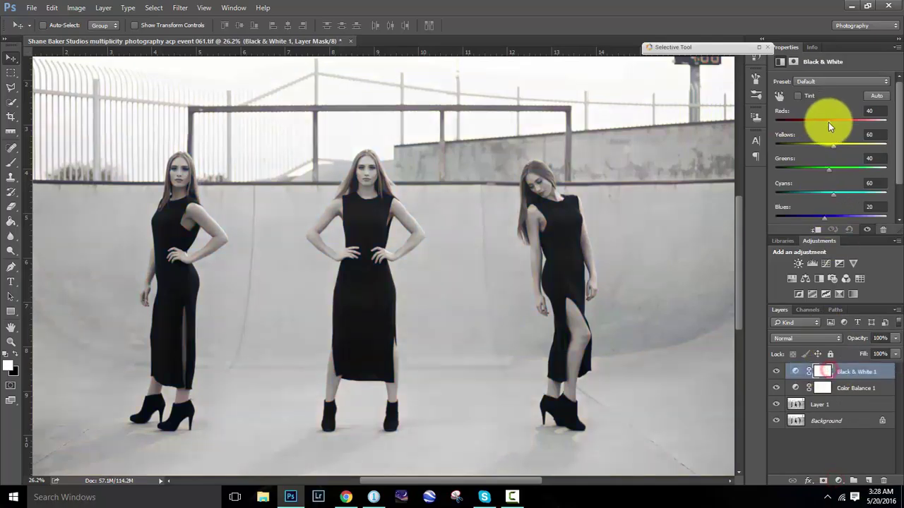
mouse_move(828, 122)
mouse_down()
mouse_move(858, 126)
mouse_move(830, 150)
mouse_up()
scroll(353, 238, up, 1)
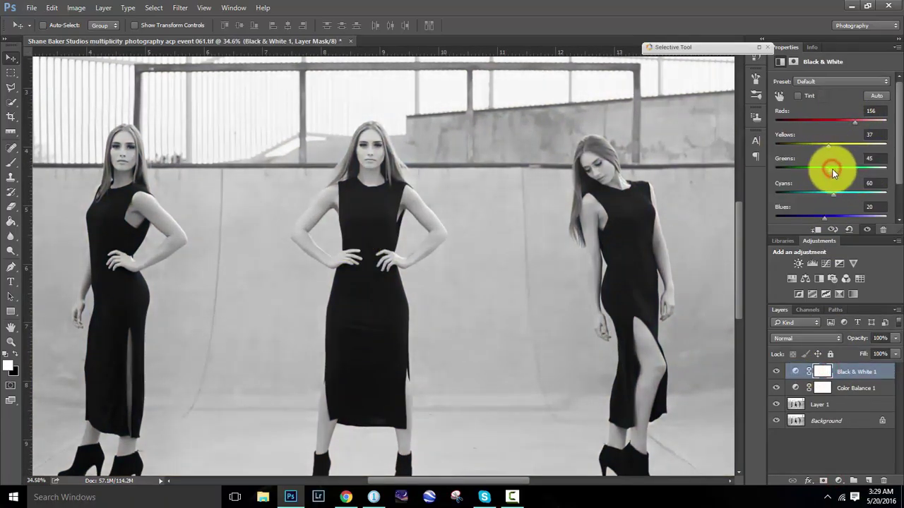
mouse_move(836, 191)
mouse_down()
mouse_move(827, 189)
mouse_move(829, 216)
mouse_up()
click(824, 216)
scroll(433, 359, down, 1)
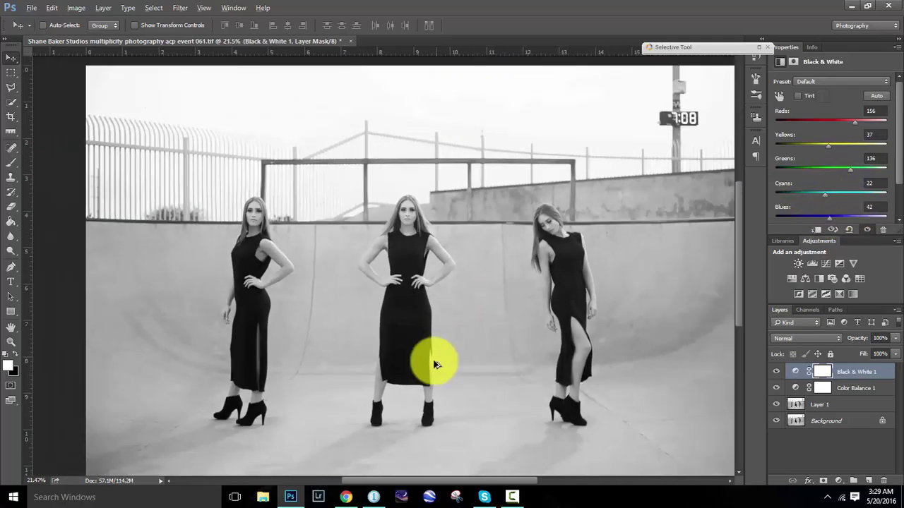
- Fade the Black & White layer to 16% opacity, set Yellows to -36, and stamp visible layers
drag(876, 352, 829, 353)
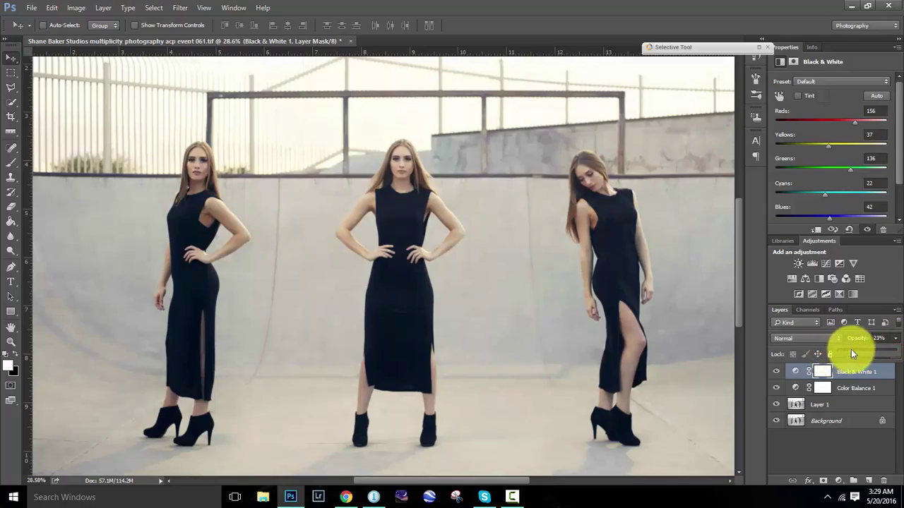
scroll(595, 281, up, 1)
scroll(421, 191, up, 1)
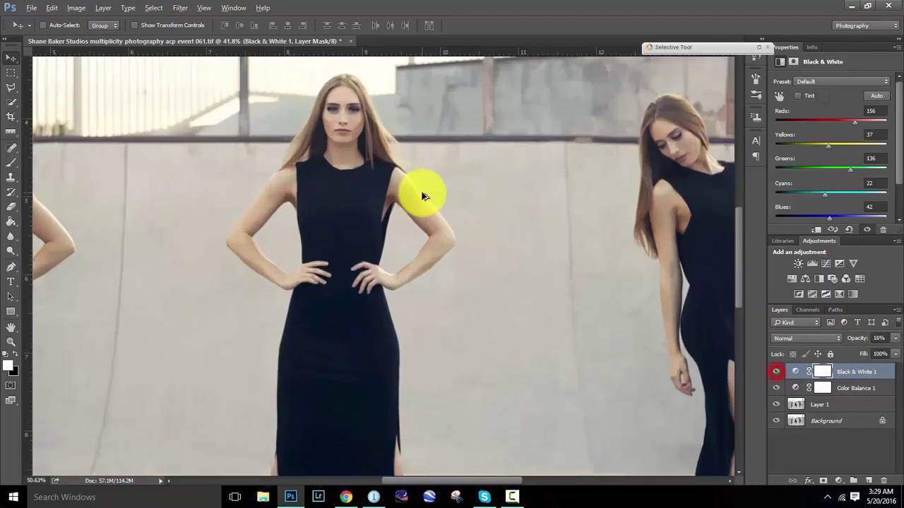
scroll(333, 158, down, 2)
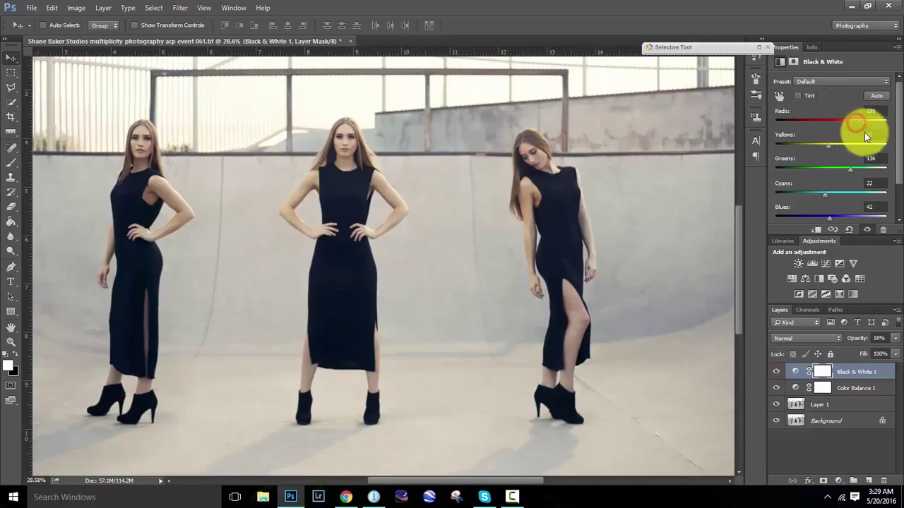
scroll(830, 150, up, 1)
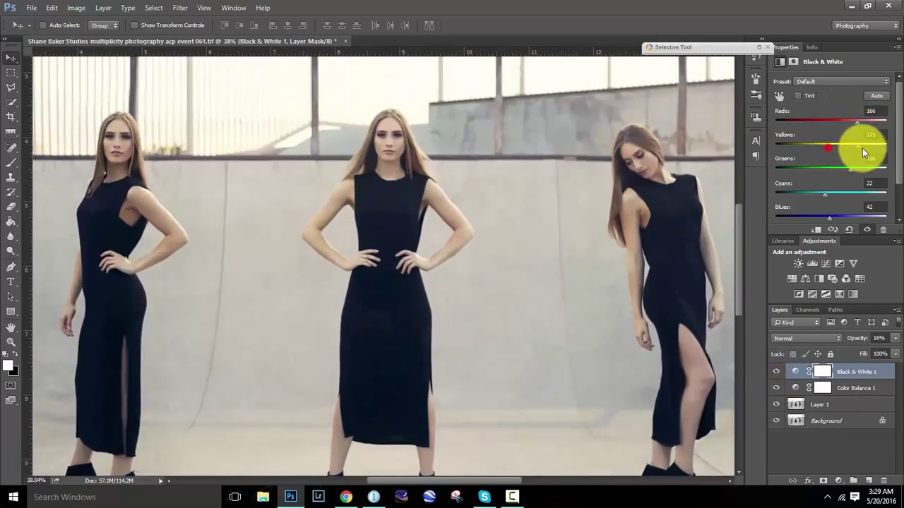
drag(806, 151, 811, 152)
scroll(541, 228, down, 2)
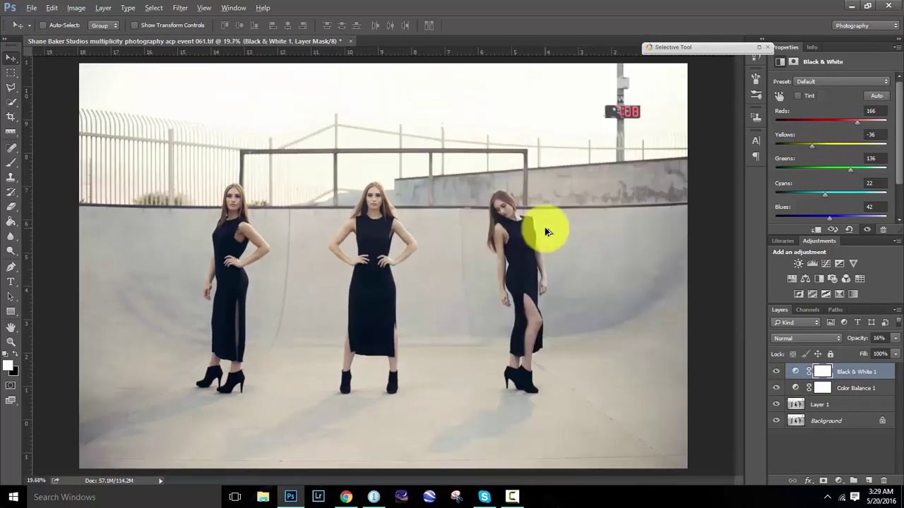
scroll(357, 263, up, 1)
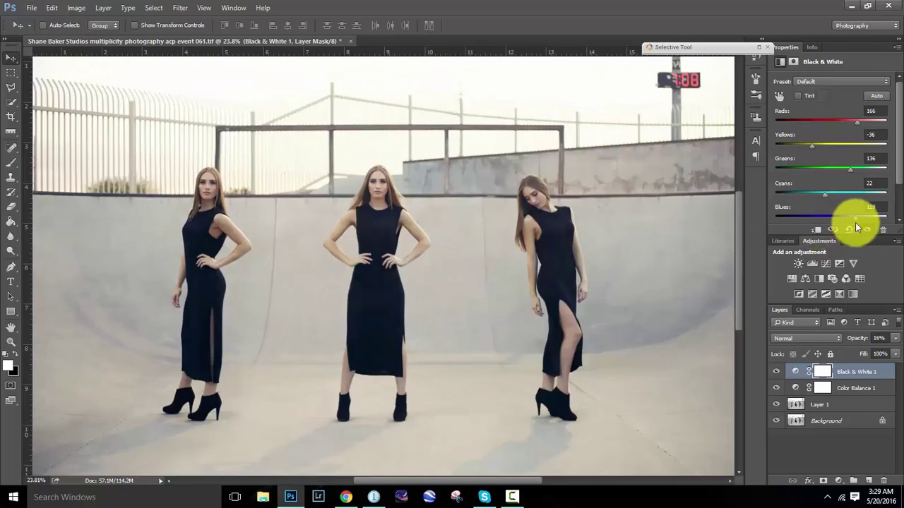
scroll(358, 302, up, 1)
key(ctrl+shift+alt+n)
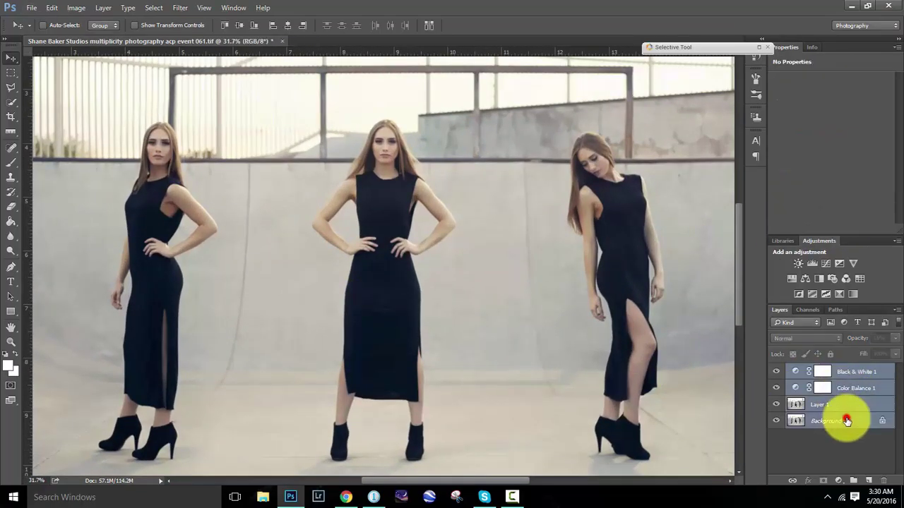
- Crop the merged composite to a 16:9 frame around the three models
key(c)
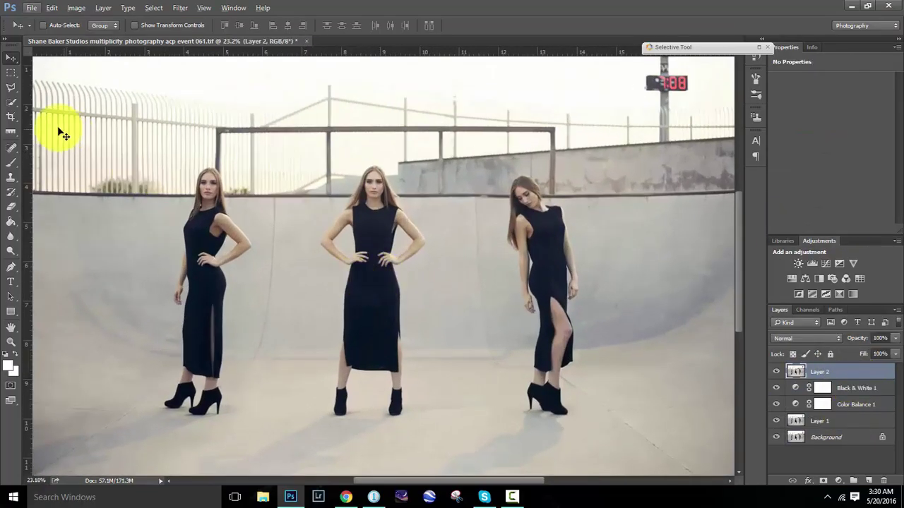
right_click(259, 187)
click(307, 344)
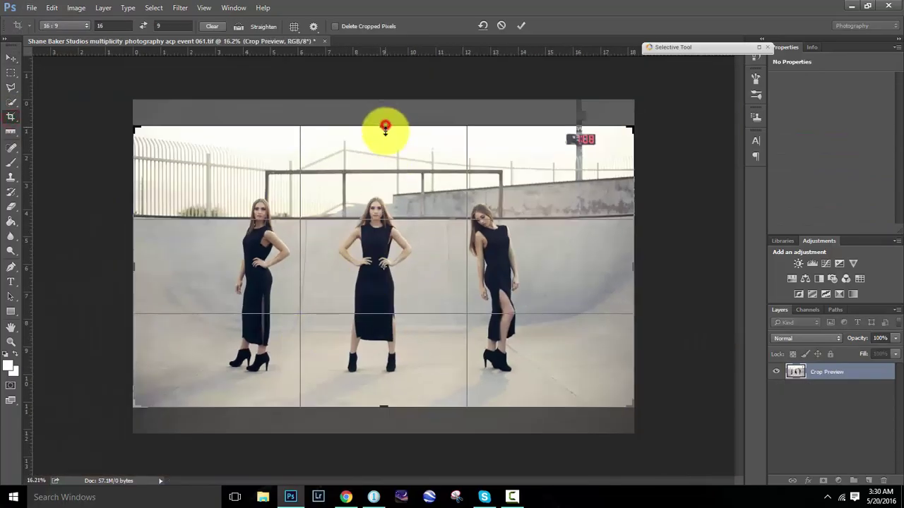
drag(384, 125, 383, 141)
drag(374, 389, 381, 390)
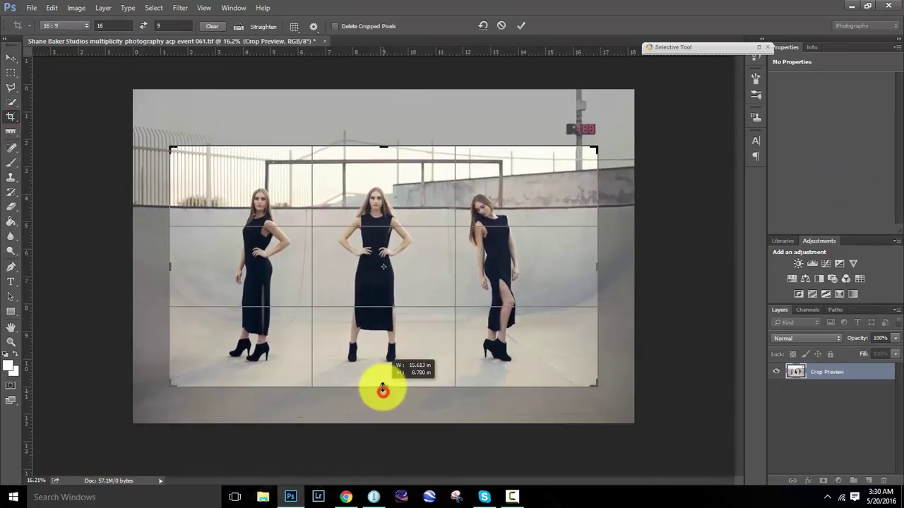
drag(395, 353, 658, 414)
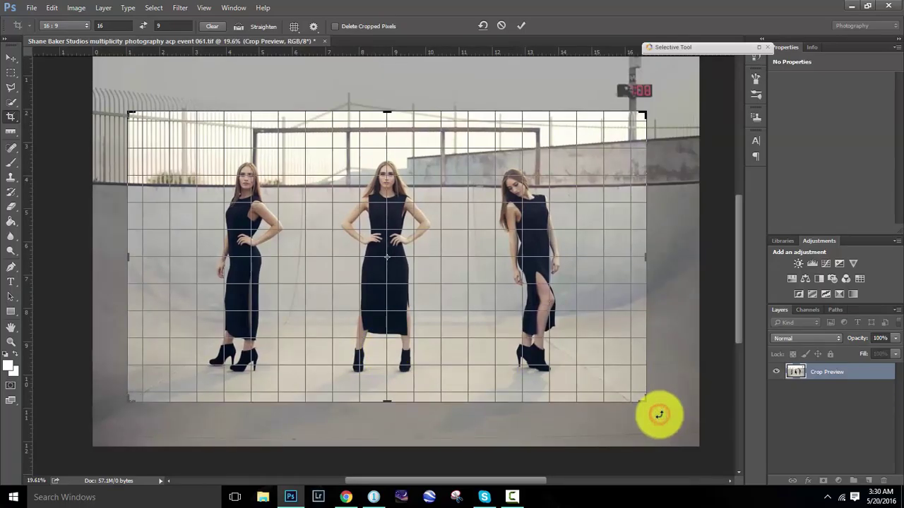
click(520, 26)
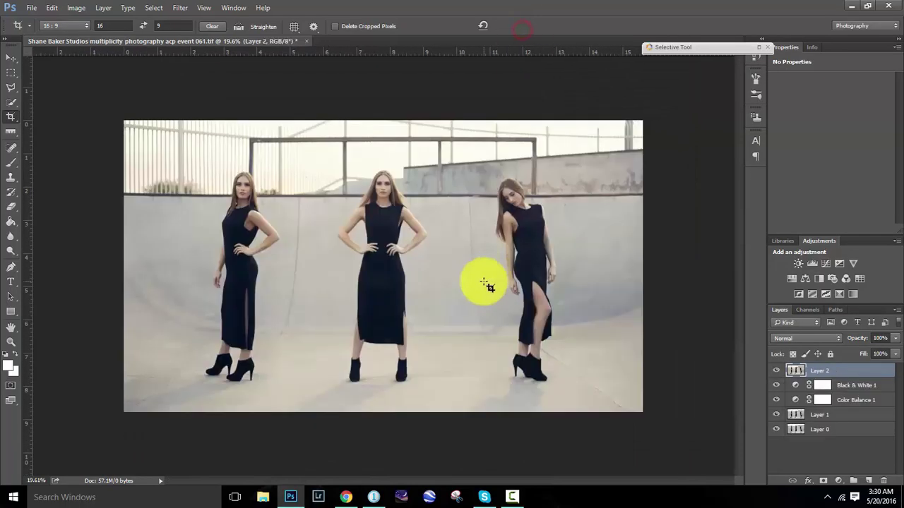
- Refine the 16:9 crop, shifting the photo slightly up within the frame
click(431, 289)
click(520, 26)
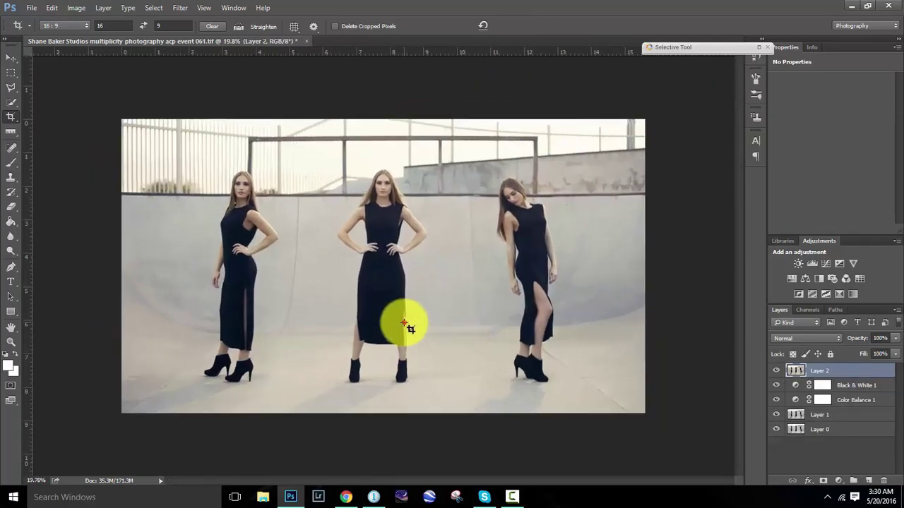
click(409, 318)
click(520, 27)
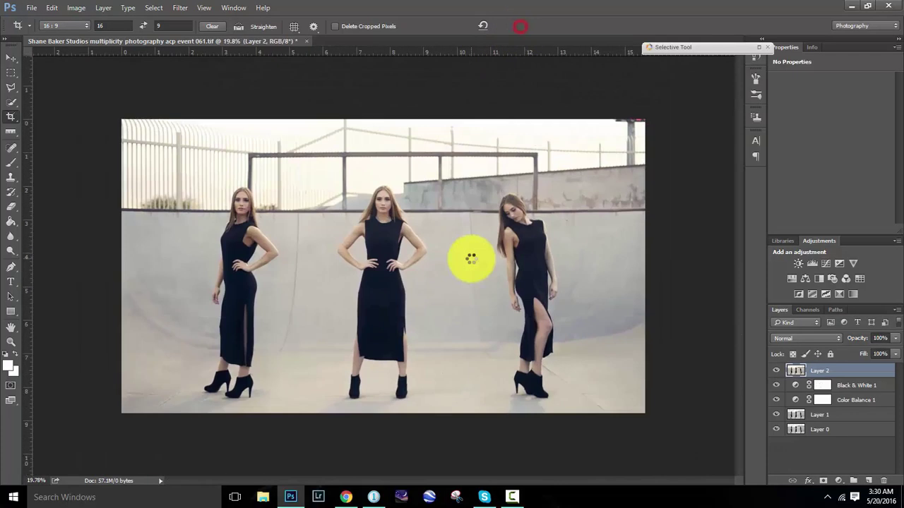
drag(437, 292, 429, 327)
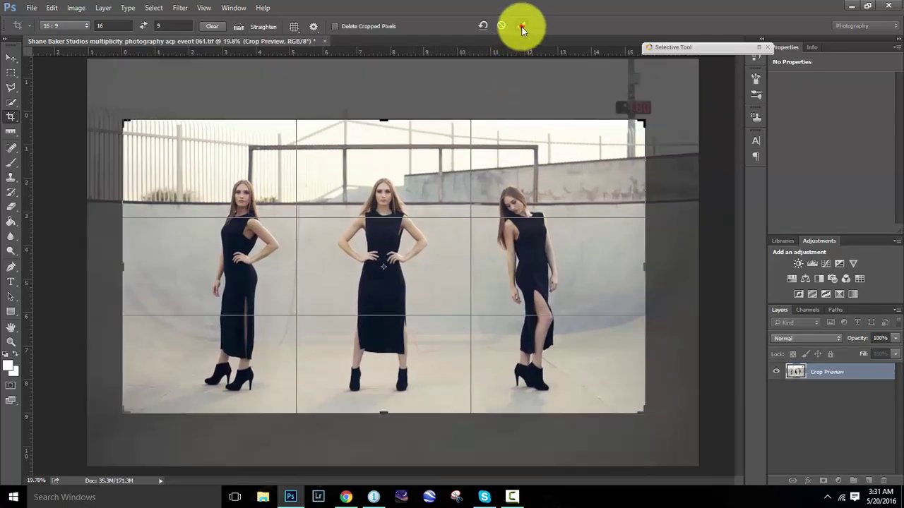
click(520, 26)
- Duplicate Layer 2 and start a free-form Warp on the copy, after trying Puppet and Perspective Warp
key(ctrl+j)
click(31, 8)
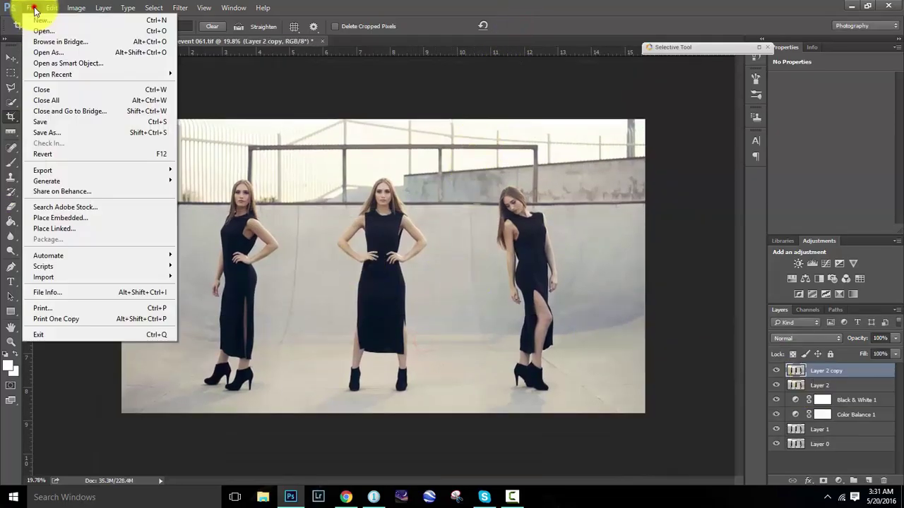
click(85, 211)
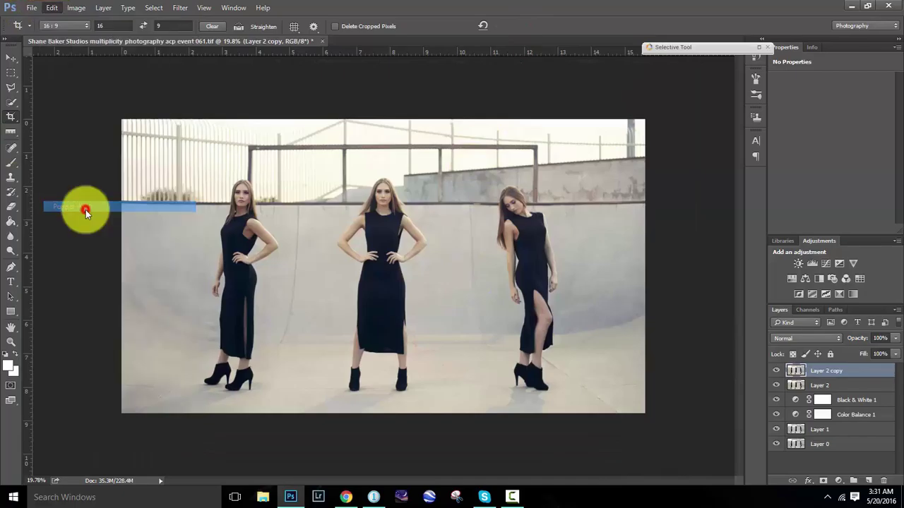
click(482, 25)
click(52, 8)
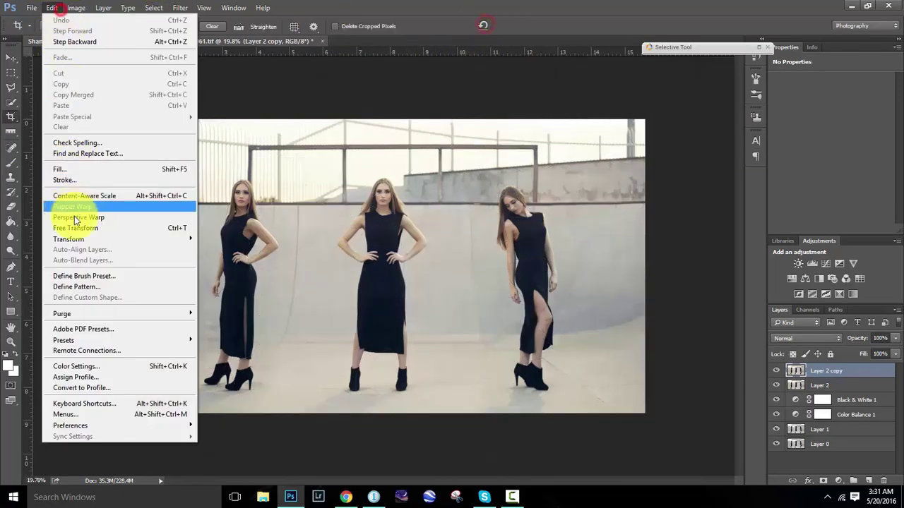
click(74, 217)
click(52, 8)
click(184, 26)
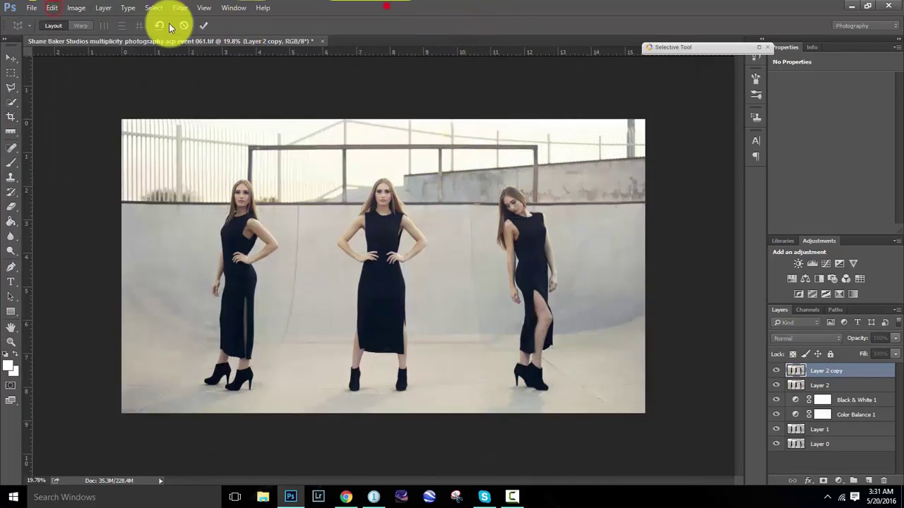
click(50, 7)
click(223, 309)
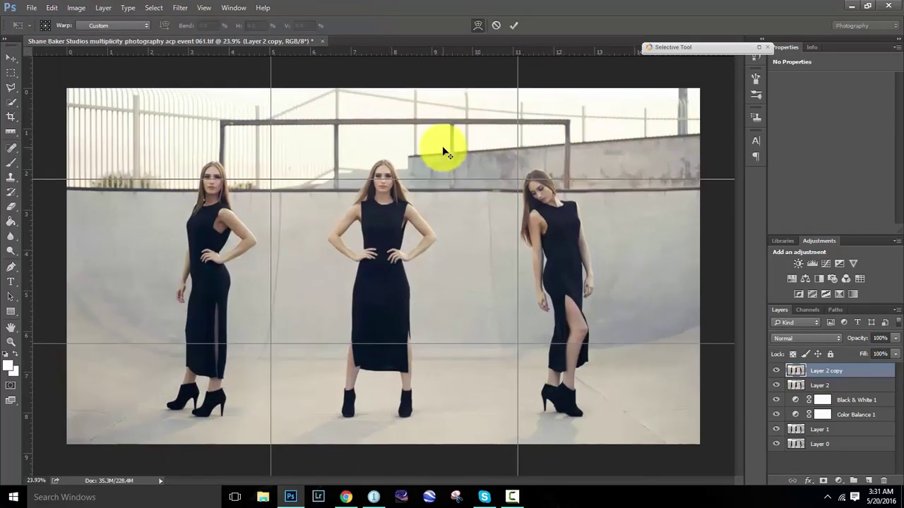
- Add horizontal and vertical guides and warp the copy's right-hand corners
drag(351, 52, 350, 142)
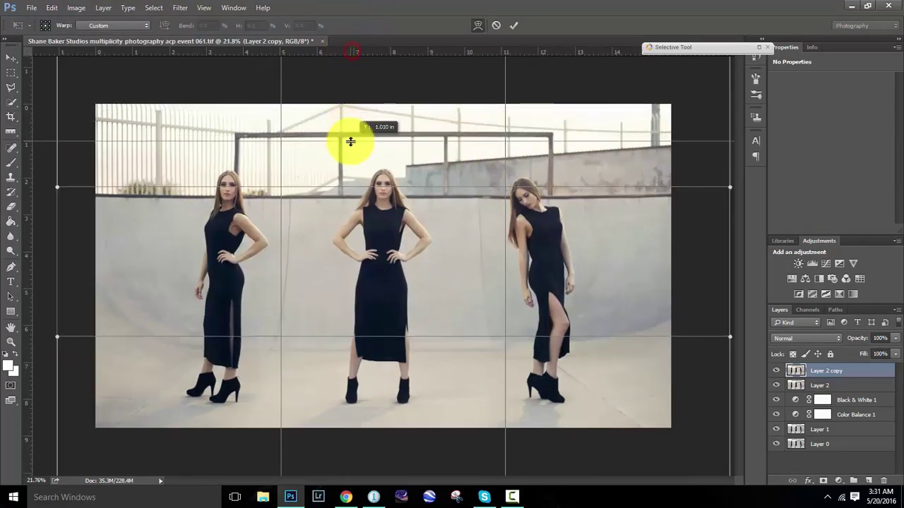
scroll(356, 142, up, 3)
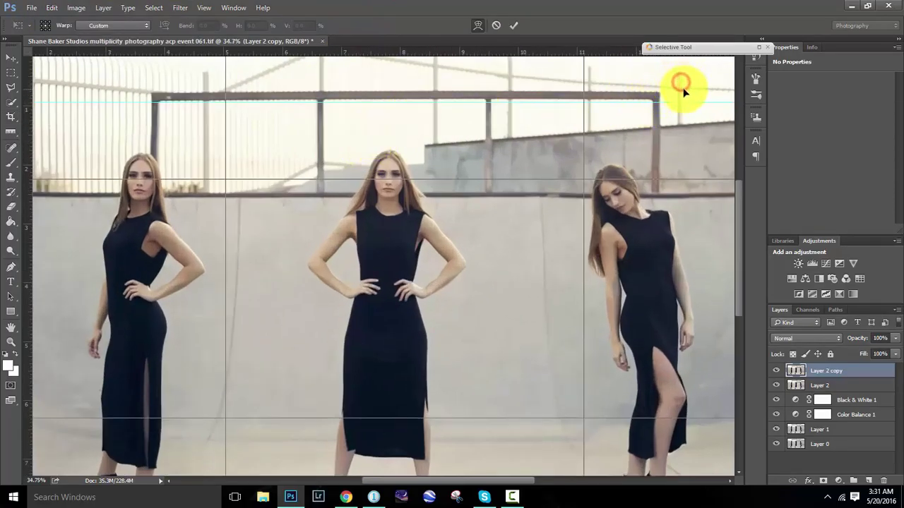
drag(682, 89, 649, 82)
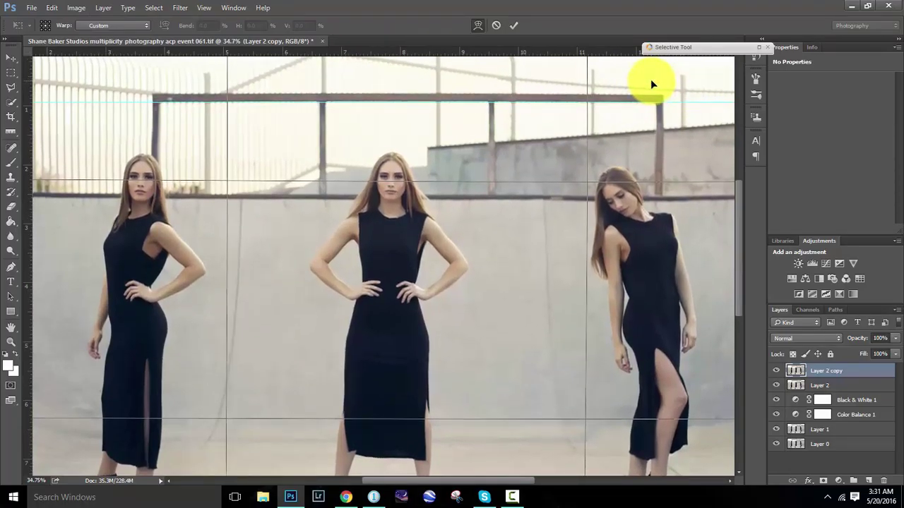
drag(29, 147, 307, 145)
drag(28, 151, 653, 176)
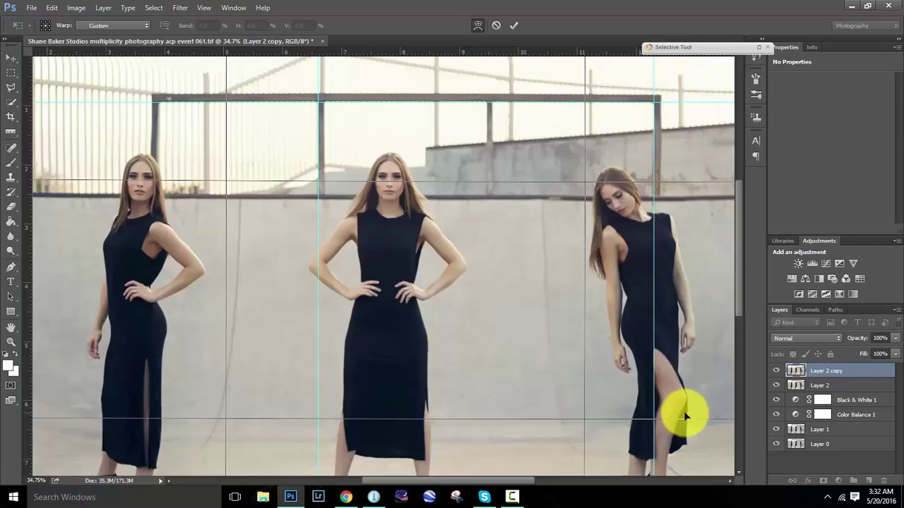
scroll(623, 429, down, 1)
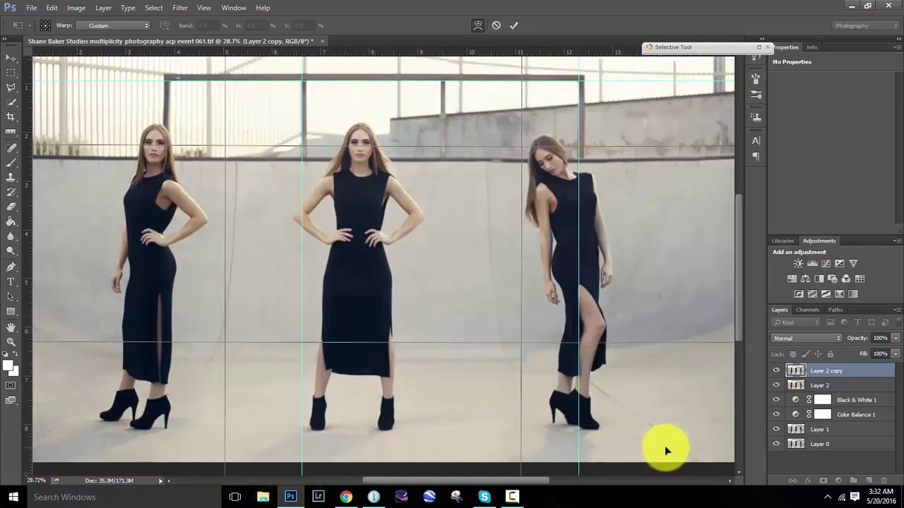
drag(684, 444, 652, 427)
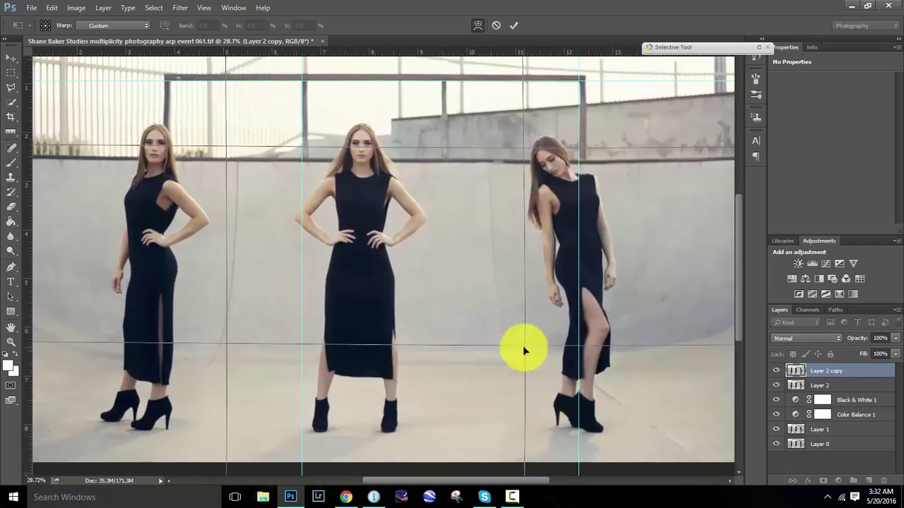
scroll(522, 345, down, 1)
scroll(397, 269, down, 1)
click(514, 26)
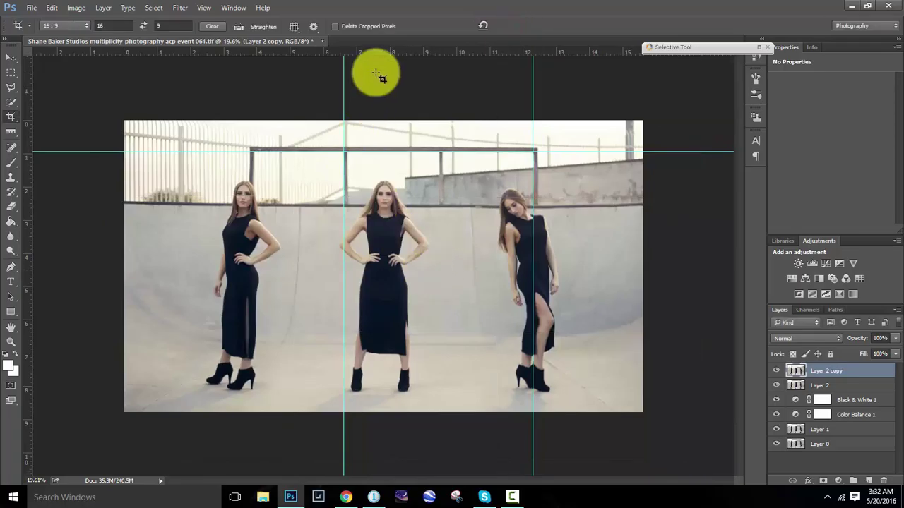
- Move the horizontal guide down to the top of the wall and fit the image on screen
click(11, 58)
drag(414, 152, 417, 201)
key(ctrl+0)
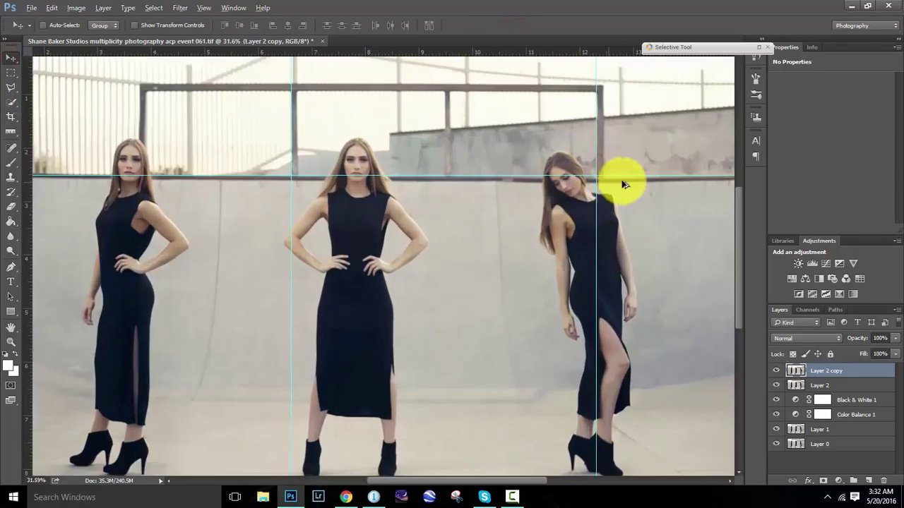
scroll(656, 183, up, 2)
- Warp the copy again to raise the rail and wall around the right-hand model
click(52, 8)
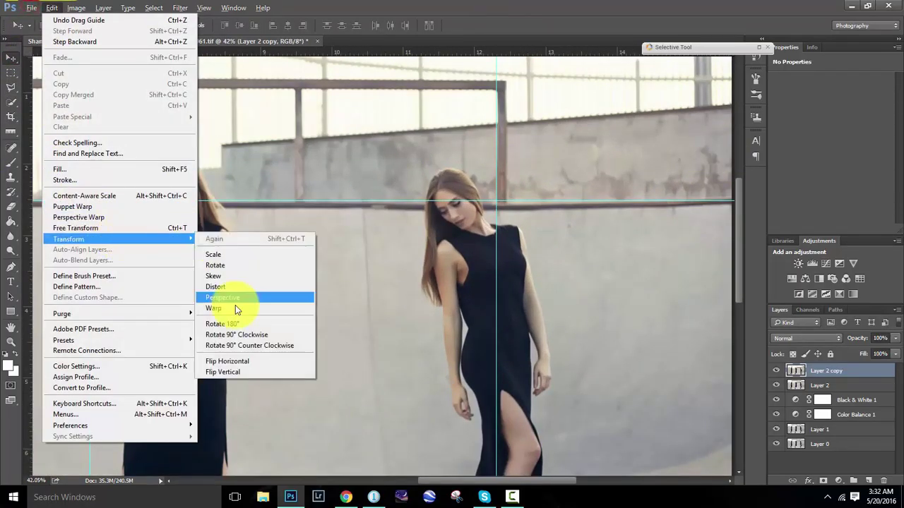
click(236, 306)
scroll(508, 198, up, 2)
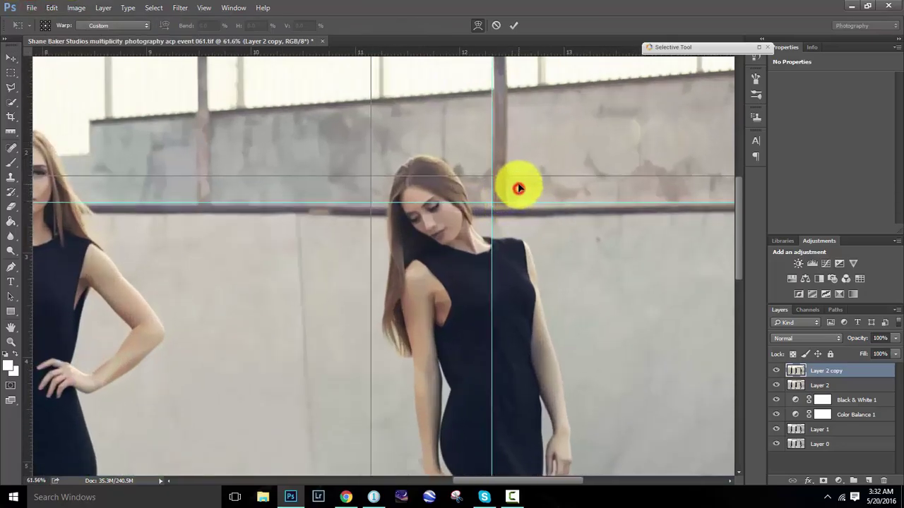
scroll(524, 187, down, 3)
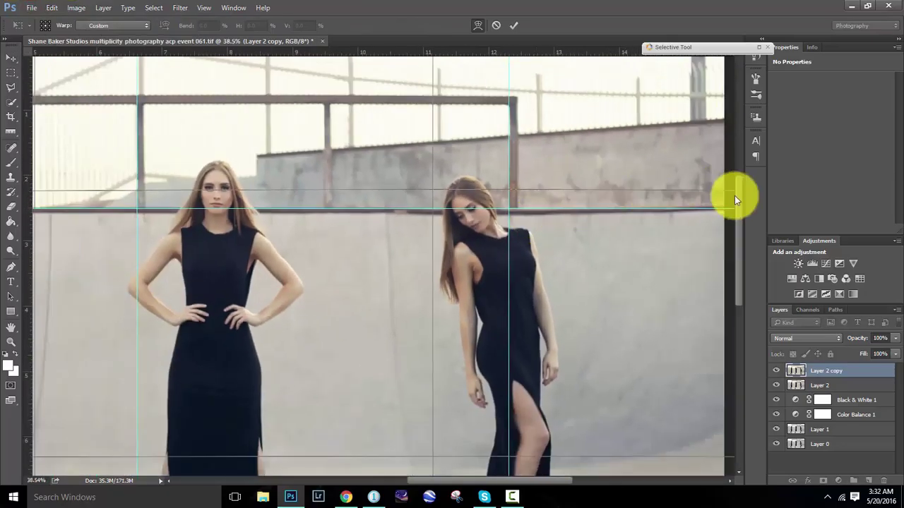
scroll(636, 256, up, 2)
scroll(636, 255, down, 3)
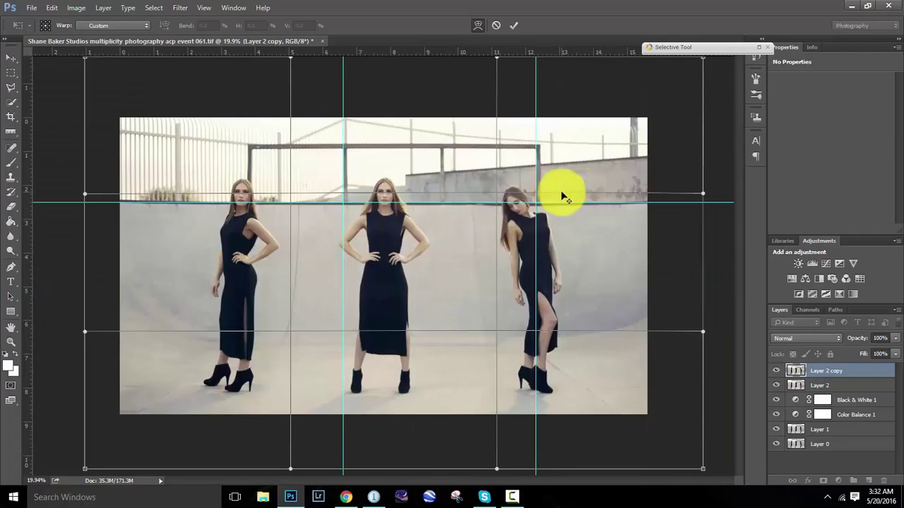
scroll(563, 196, up, 2)
drag(584, 142, 586, 156)
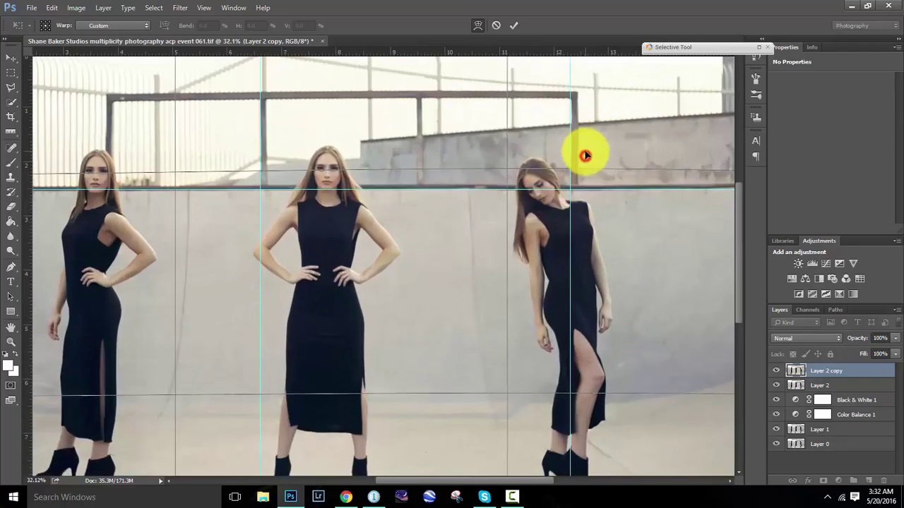
scroll(466, 188, down, 2)
click(514, 26)
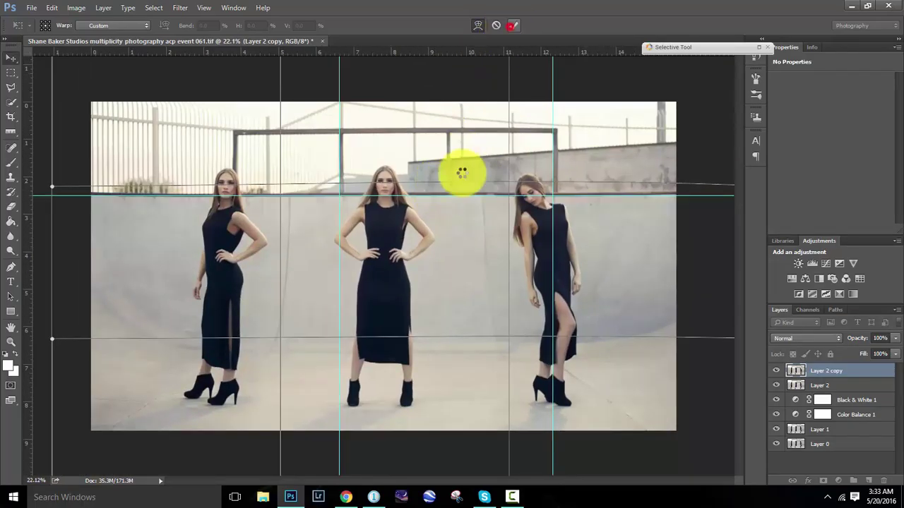
- Drag the three guides off the image and toggle the warped copy to compare
drag(429, 196, 422, 55)
drag(339, 121, 14, 169)
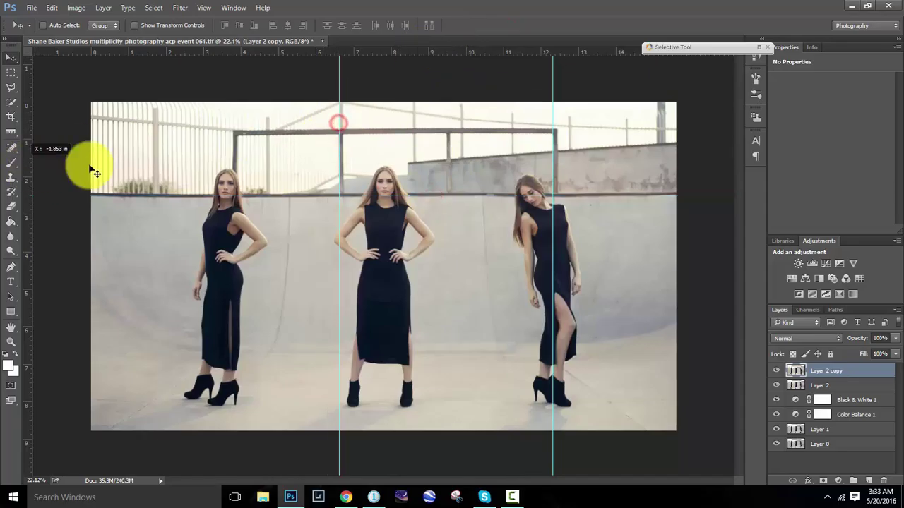
drag(551, 153, 35, 198)
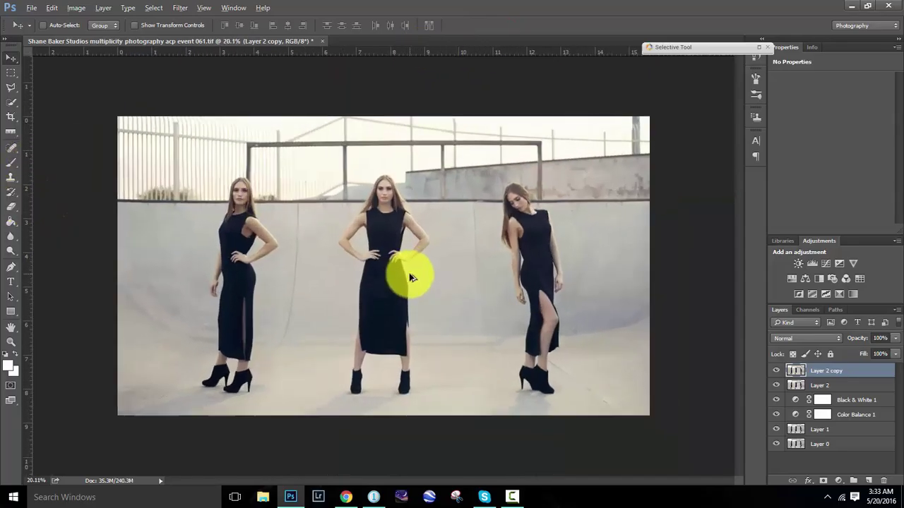
click(775, 371)
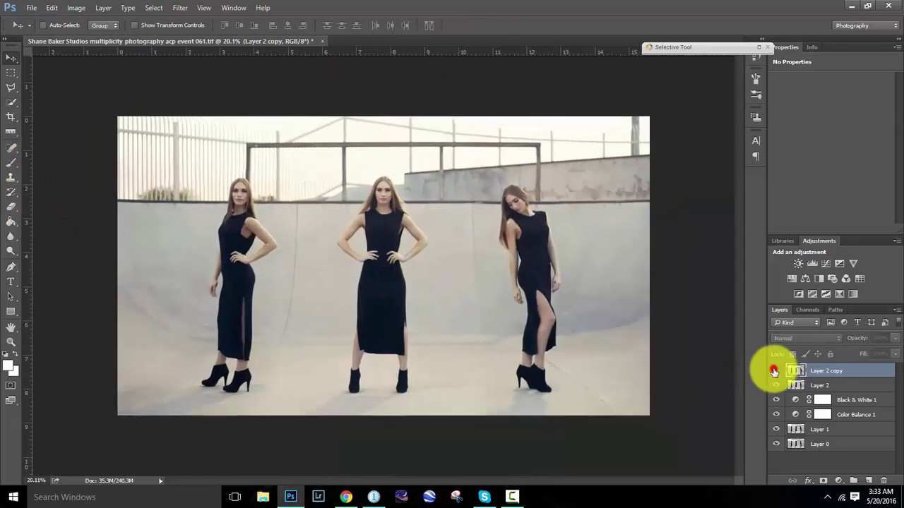
key(ctrl+plus)
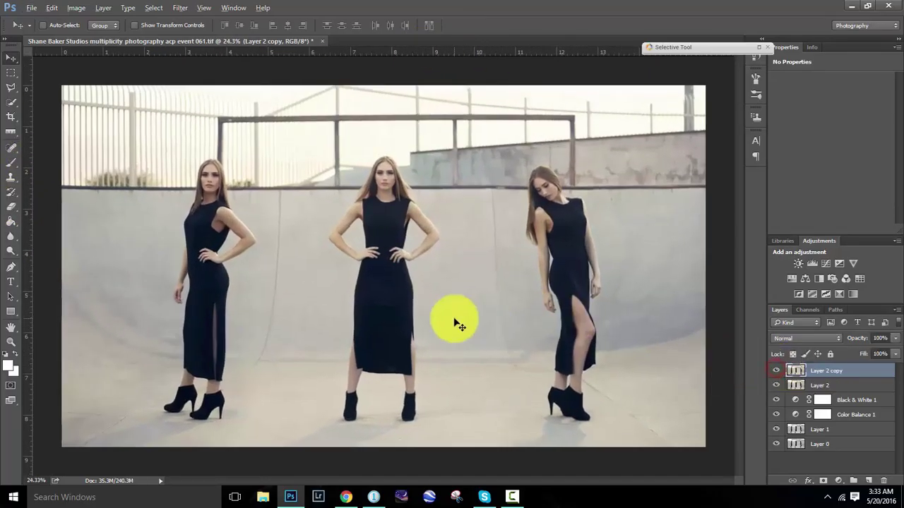
key(ctrl+minus)
key(ctrl+0)
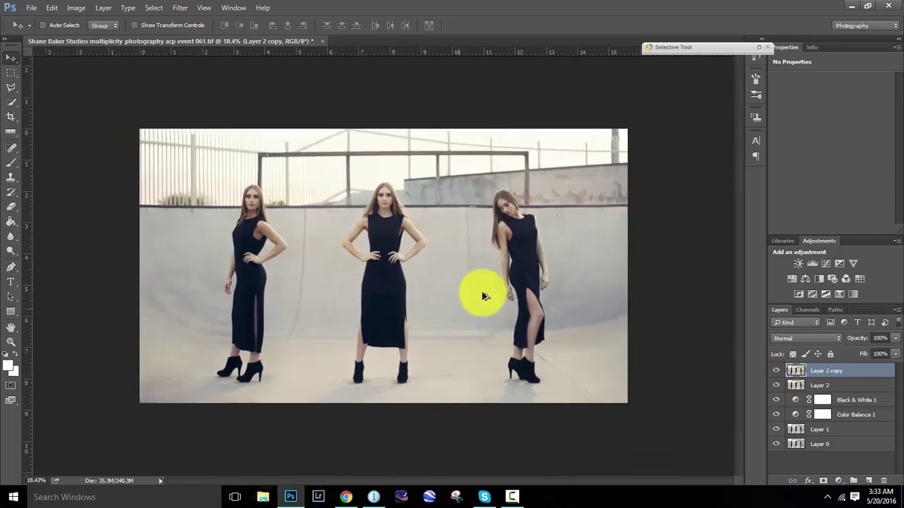
scroll(700, 75, up, 10)
scroll(712, 90, up, 2)
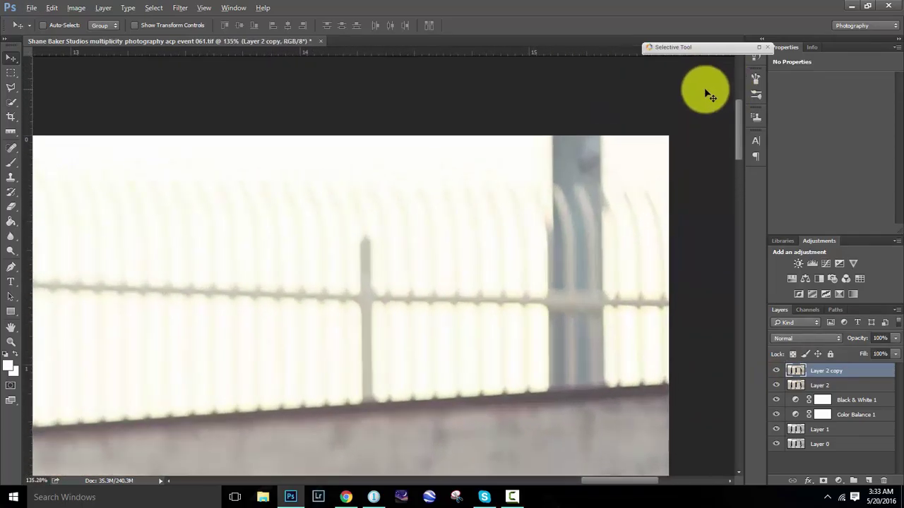
- Set an 87 px brush and try a Clone Stamp stroke over the blue post, undoing it
key(j)
click(46, 26)
click(555, 145)
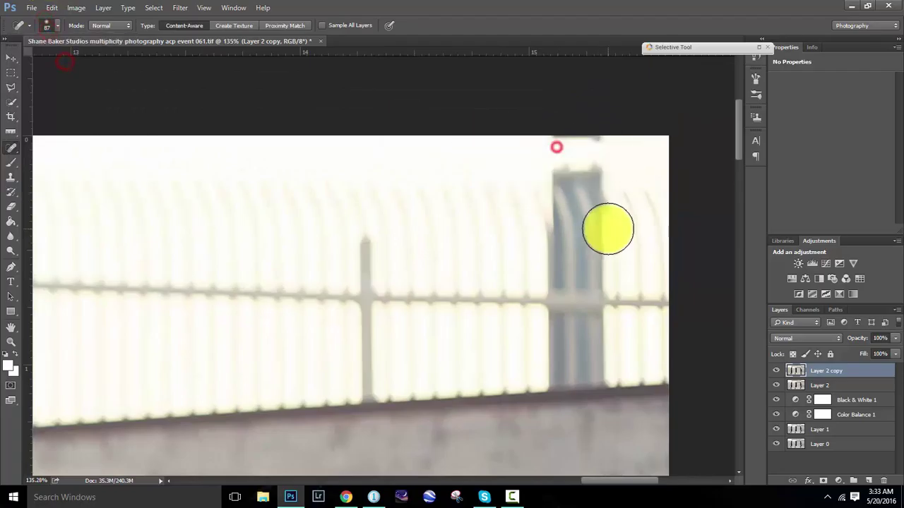
click(11, 176)
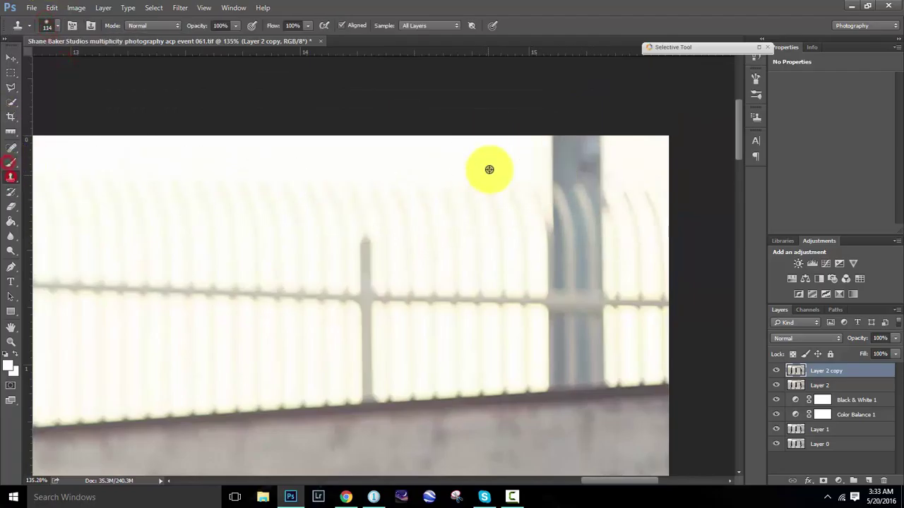
alt+click(464, 139)
drag(557, 133, 562, 296)
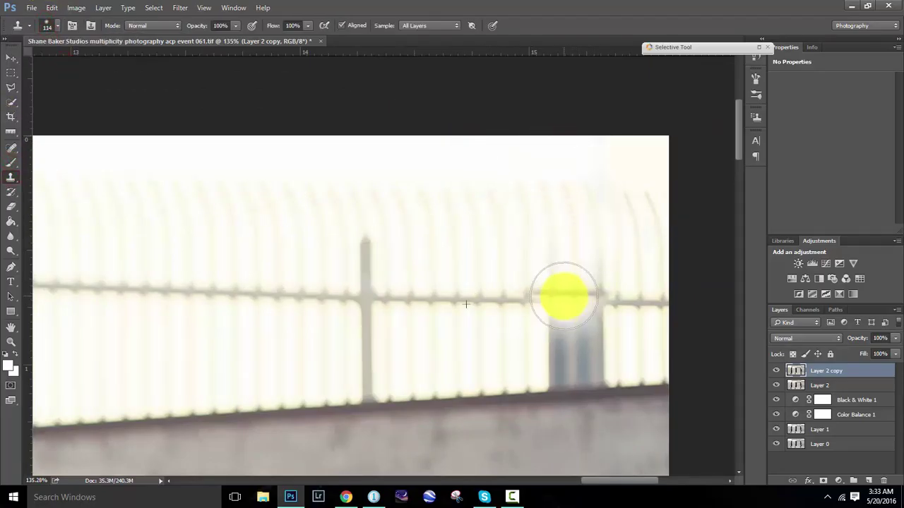
key(ctrl+z)
- Clone fence pixels over the blue post behind the top-right fence, down to its bottom edge
alt+click(428, 299)
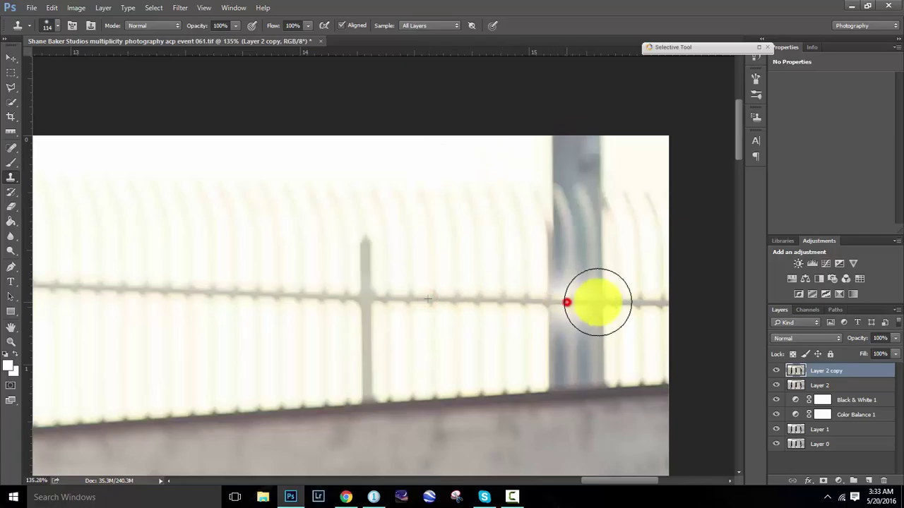
drag(597, 302, 569, 157)
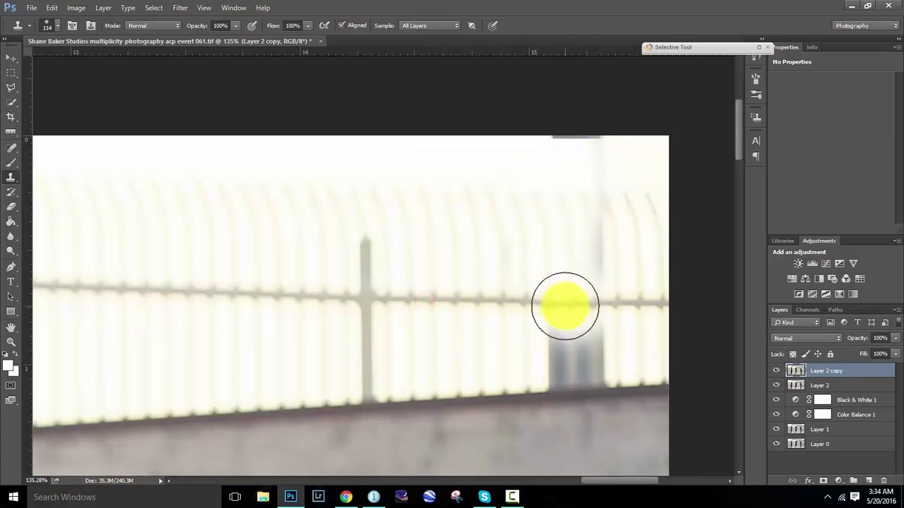
click(565, 304)
alt+click(462, 149)
click(538, 137)
scroll(605, 227, down, 1)
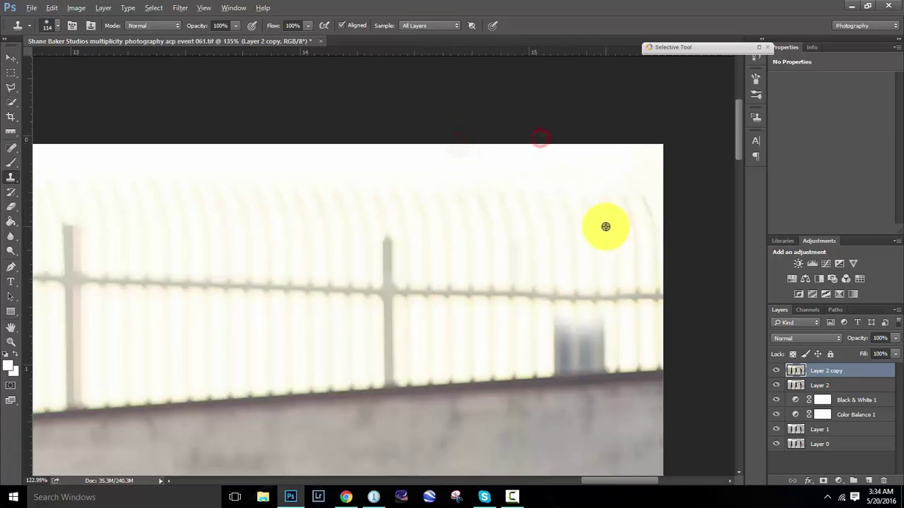
scroll(601, 353, up, 6)
alt+click(343, 365)
drag(562, 349, 548, 288)
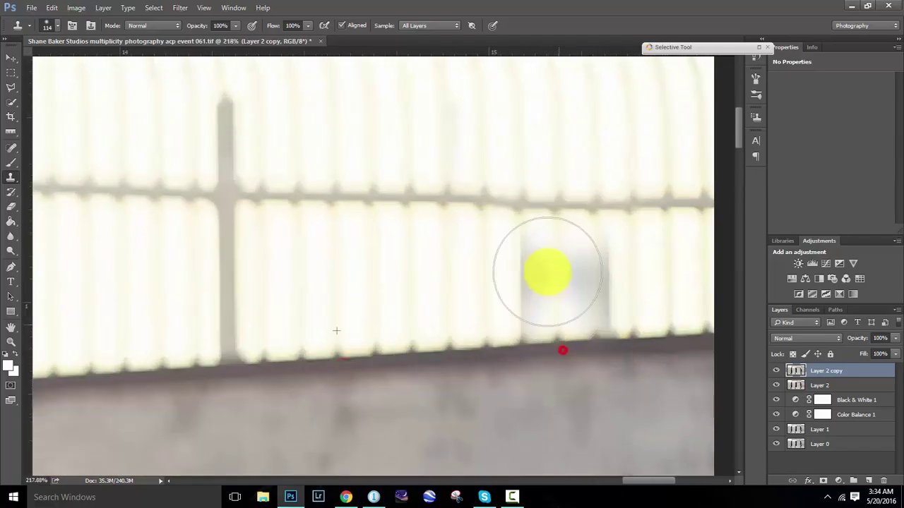
scroll(540, 303, down, 12)
scroll(537, 296, down, 14)
- Toggle the top copy to check the retouch and pick the layers to merge
click(776, 371)
scroll(373, 281, up, 2)
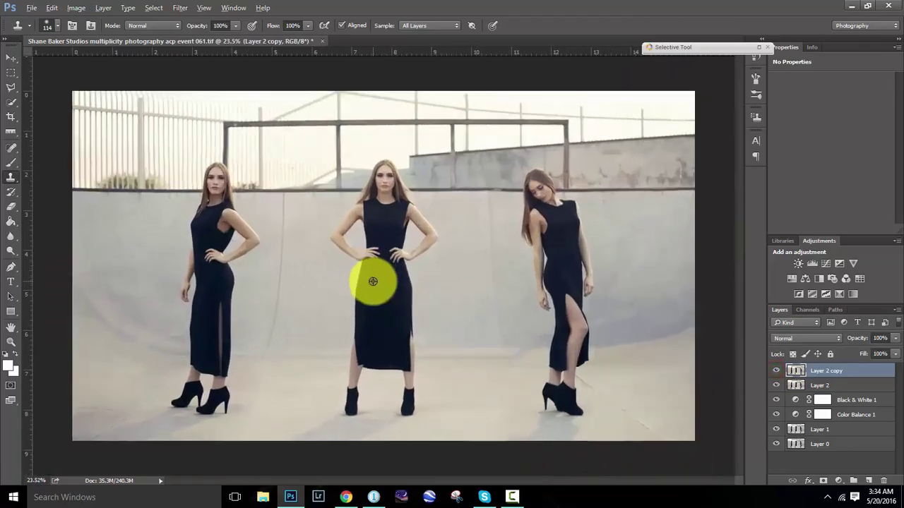
right_click(847, 439)
click(807, 397)
- Combine layers into a new layer and set Color Efex Darken / Lighten Center to Shape 2, Border 41%
key(ctrl+j)
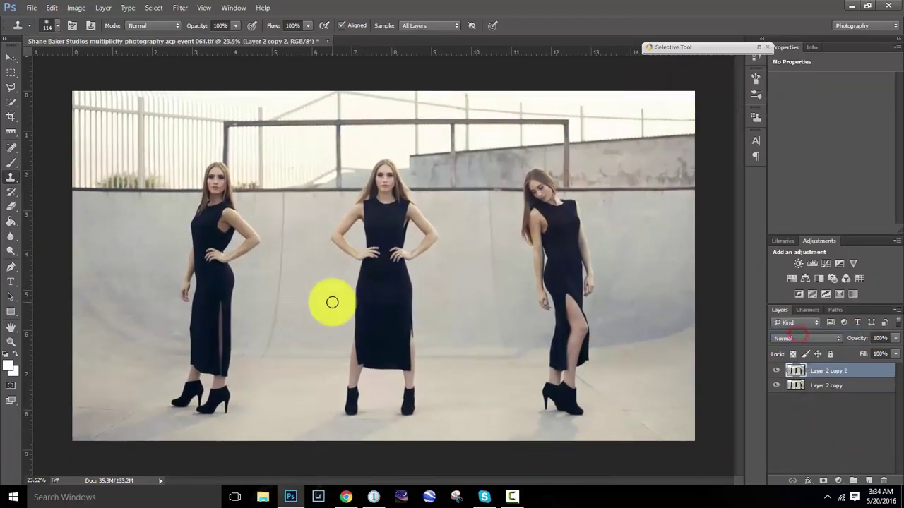
scroll(381, 275, up, 1)
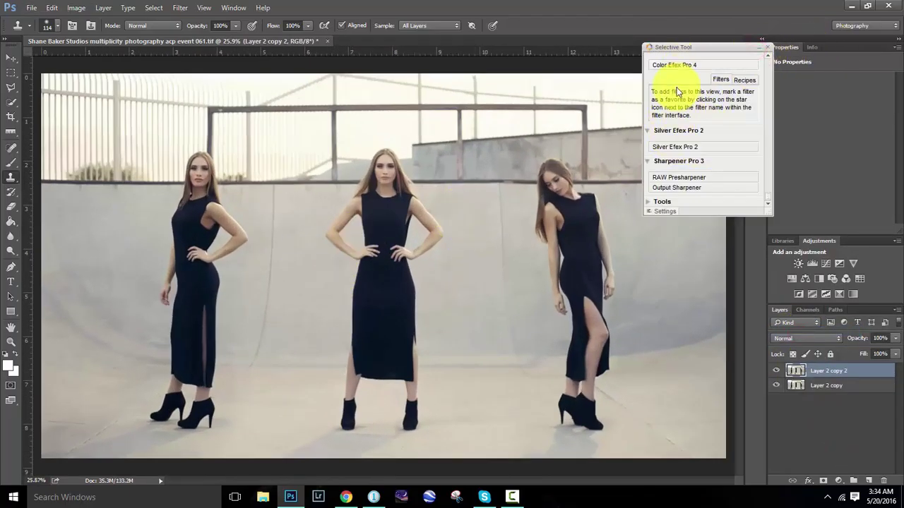
click(680, 65)
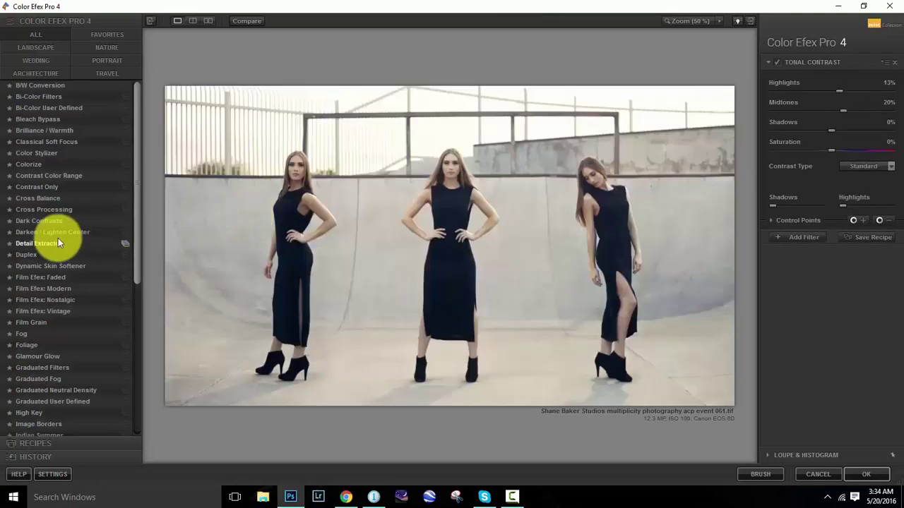
click(56, 235)
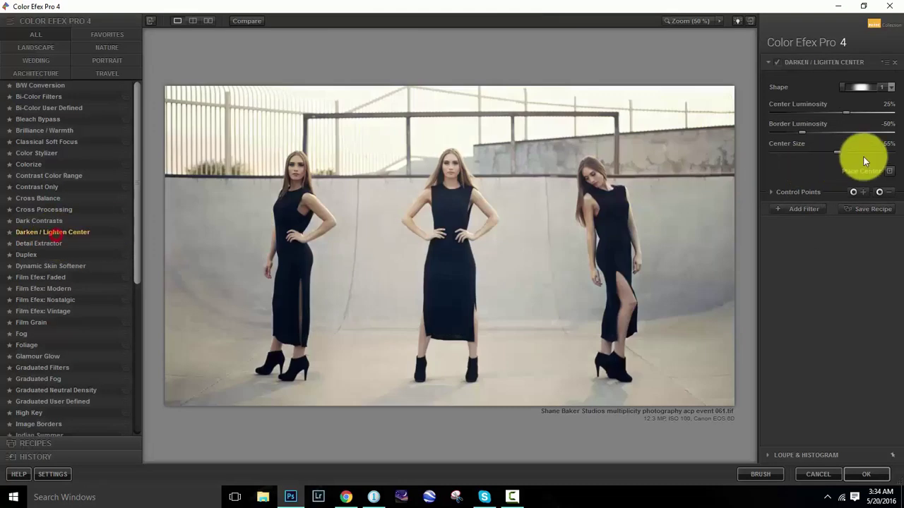
click(891, 87)
click(867, 110)
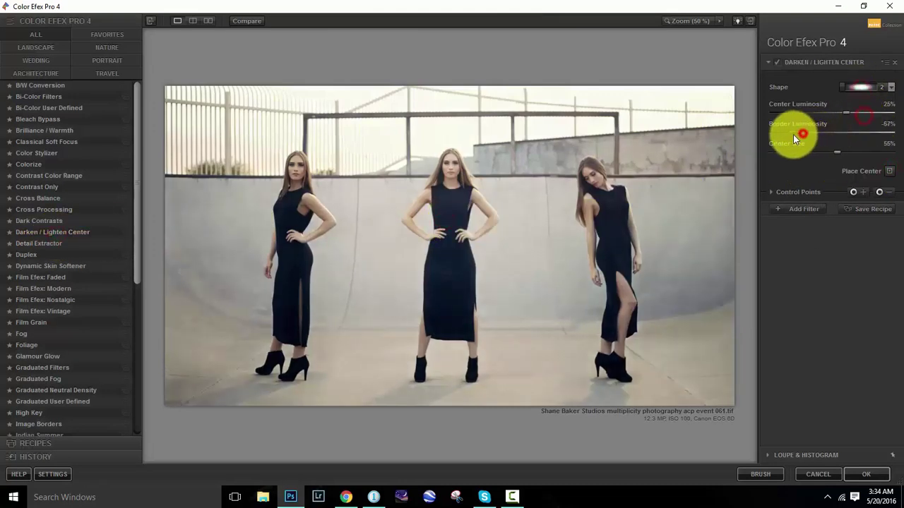
mouse_move(802, 133)
mouse_down()
mouse_move(868, 139)
mouse_move(853, 138)
mouse_move(861, 113)
mouse_up()
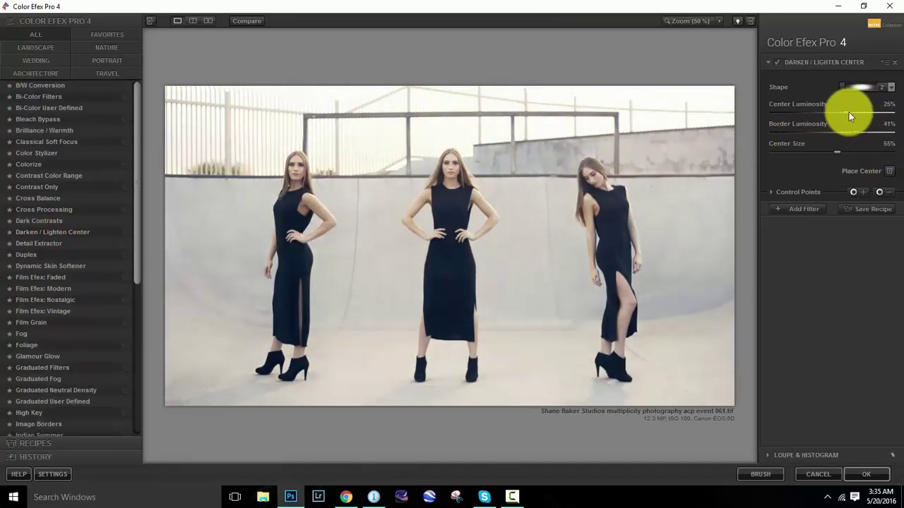
- Preview the vignette at 25% zoom, compare it on and off, and apply it to Photoshop
click(696, 20)
click(725, 21)
click(738, 101)
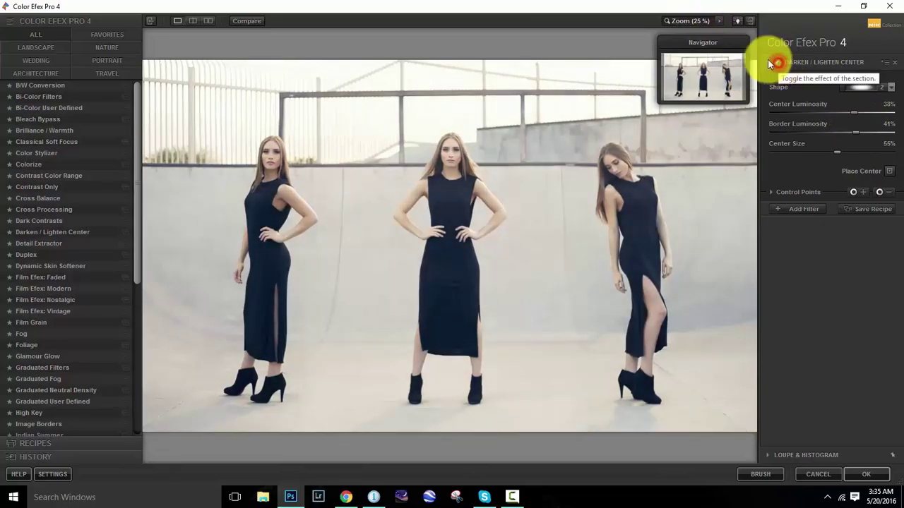
click(697, 21)
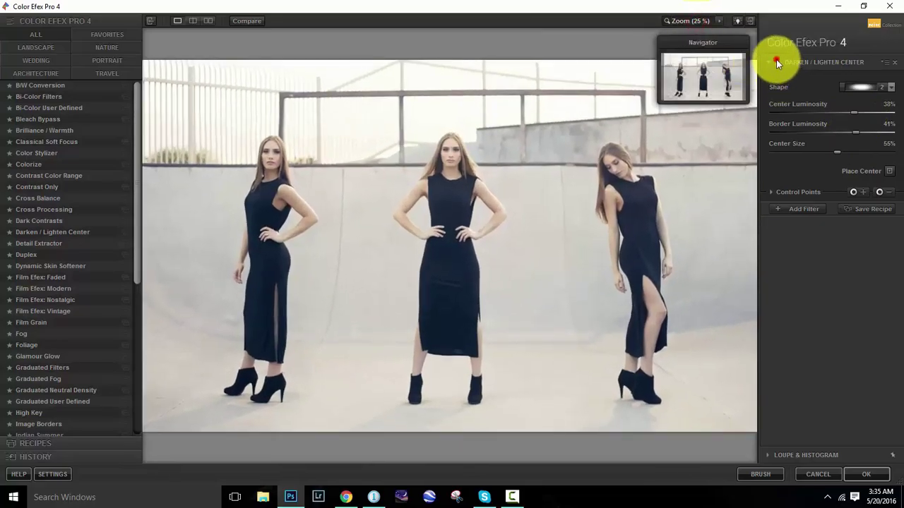
click(776, 62)
click(866, 474)
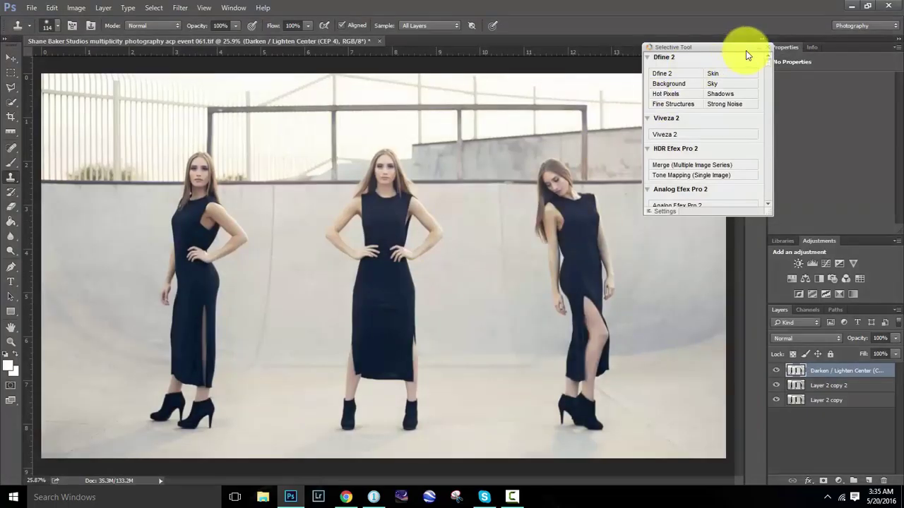
click(756, 46)
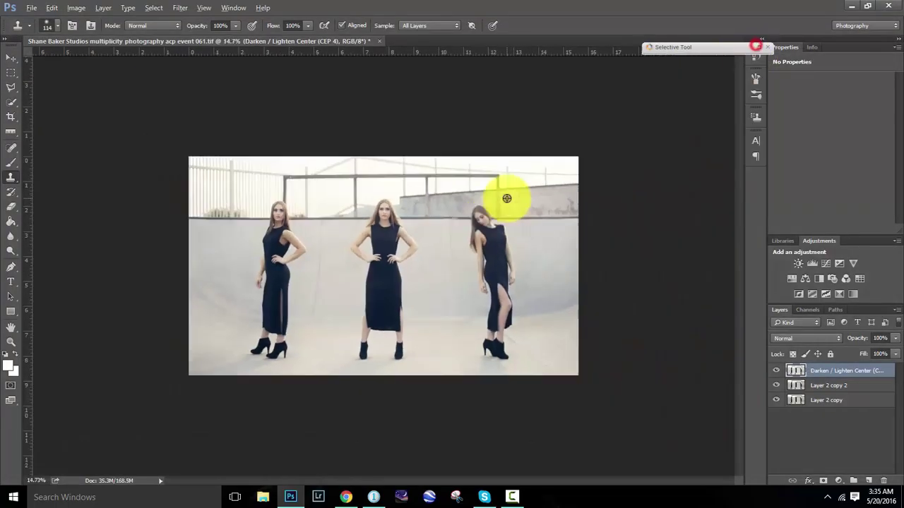
- Fade the Darken / Lighten Center layer to 77% opacity after comparing it on and off
key(ctrl+0)
click(776, 370)
drag(895, 338, 877, 356)
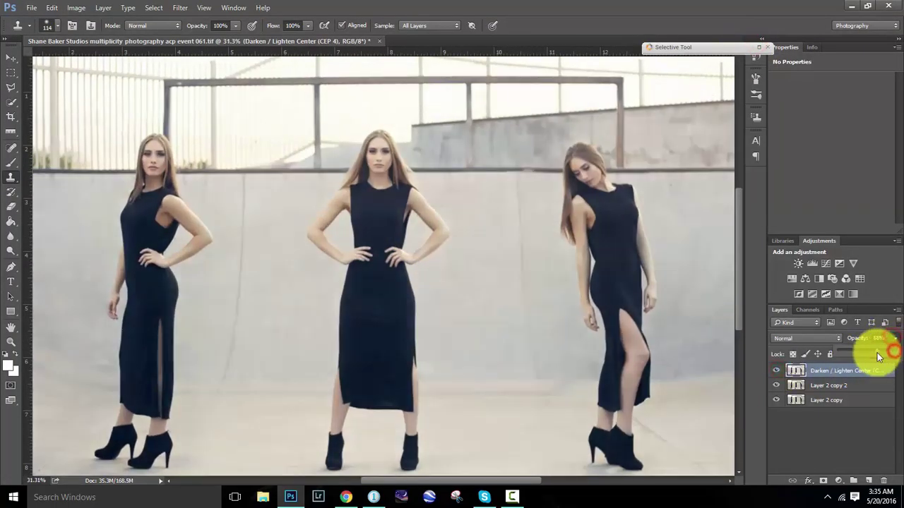
scroll(454, 312, down, 2)
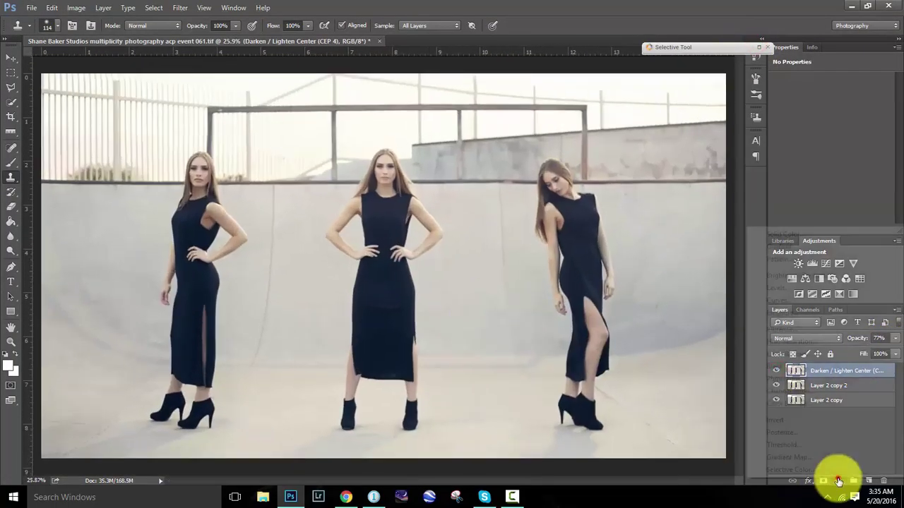
- Add a Curves 1 layer with the midpoint pulled slightly down, comparing it on and off
click(838, 481)
click(777, 299)
click(848, 142)
scroll(468, 182, up, 3)
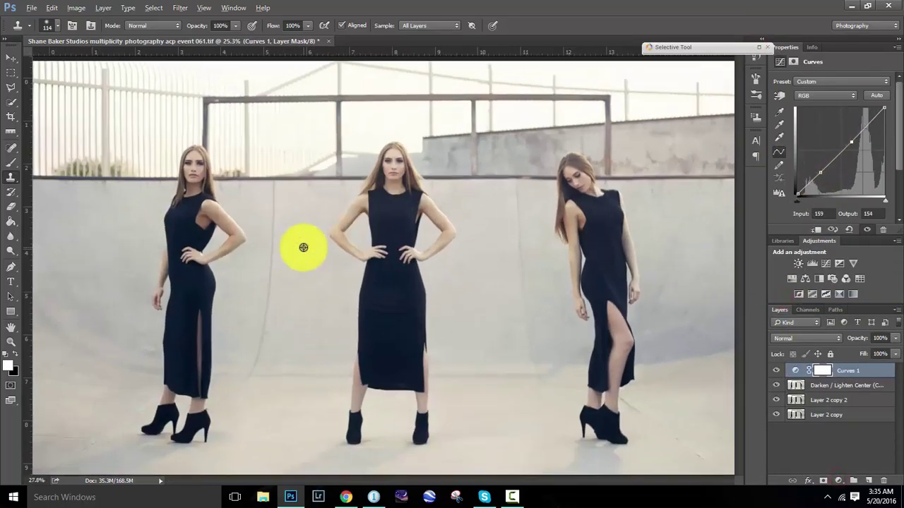
scroll(553, 319, down, 2)
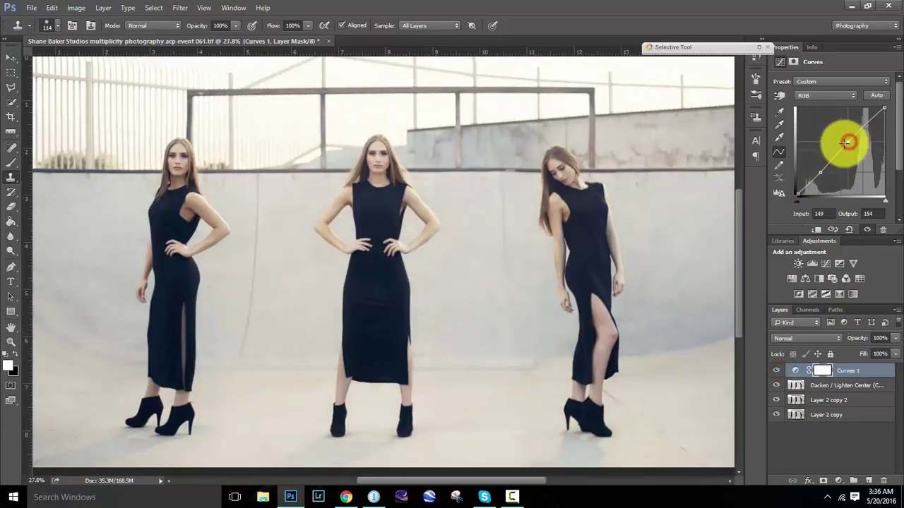
drag(848, 142, 846, 149)
click(777, 372)
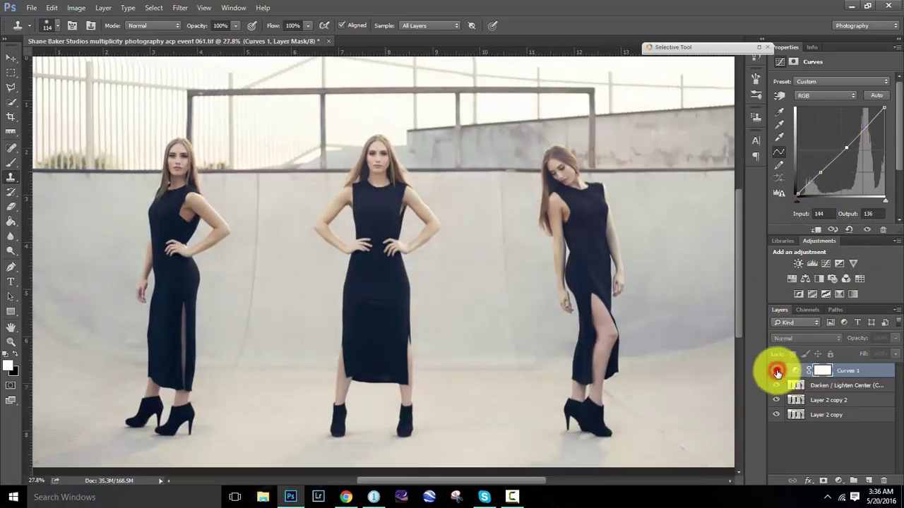
click(776, 372)
scroll(312, 191, up, 1)
scroll(388, 188, down, 2)
right_click(847, 399)
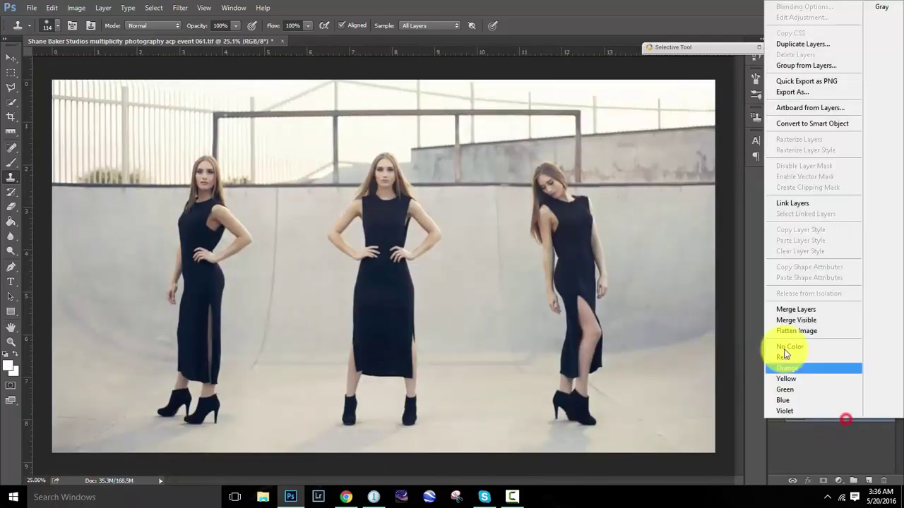
- Merge the current layers and duplicate the merged layer
click(797, 319)
key(ctrl+j)
scroll(423, 280, up, 1)
- Add a Color Balance adjustment layer that shifts the midtones toward red and yellow
click(839, 481)
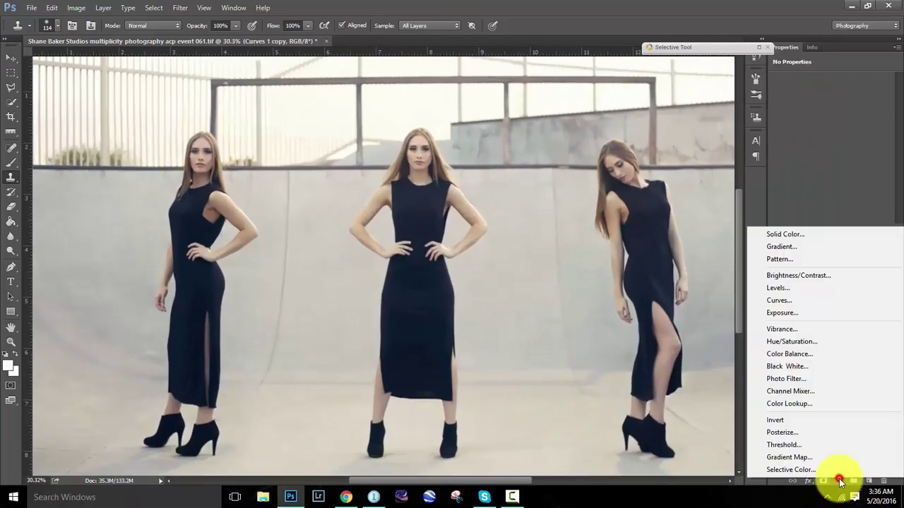
click(797, 353)
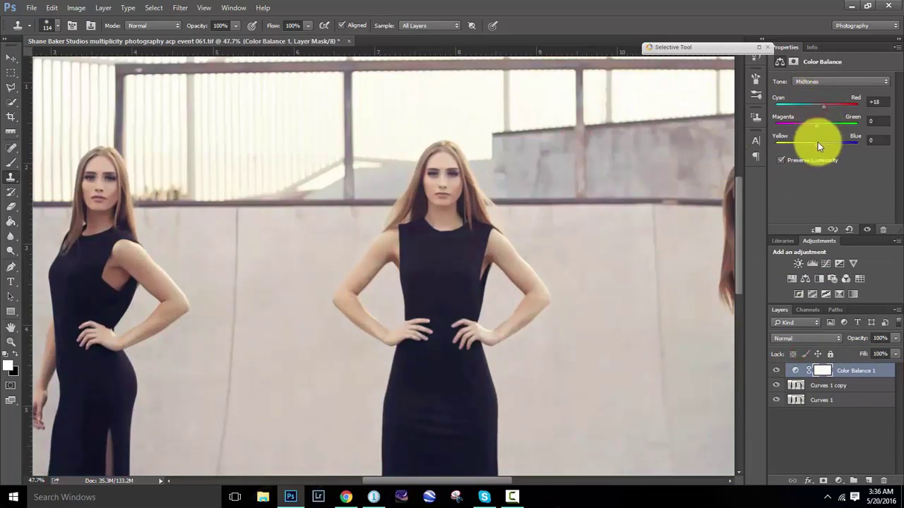
drag(817, 144, 812, 144)
drag(823, 106, 819, 106)
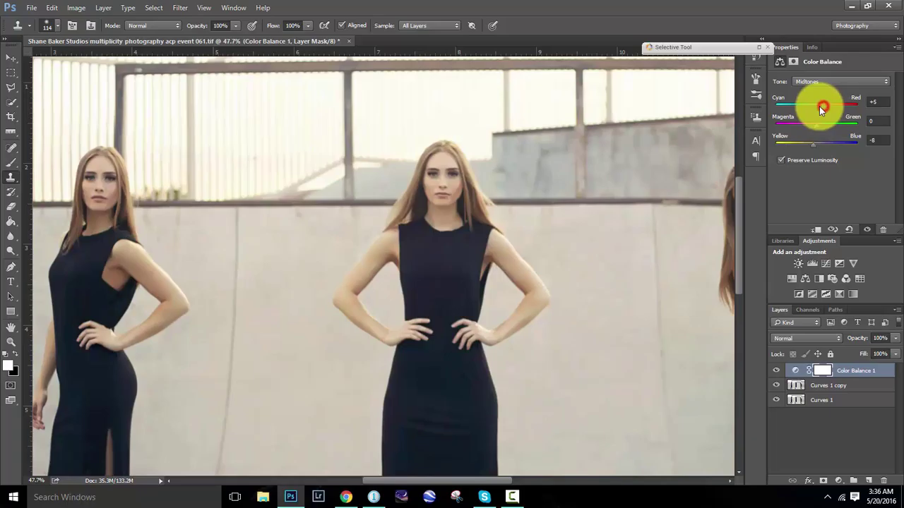
click(867, 229)
- Invert the Color Balance mask to hide the shift, and set up a 38 px brush
click(793, 64)
key(ctrl+i)
click(10, 162)
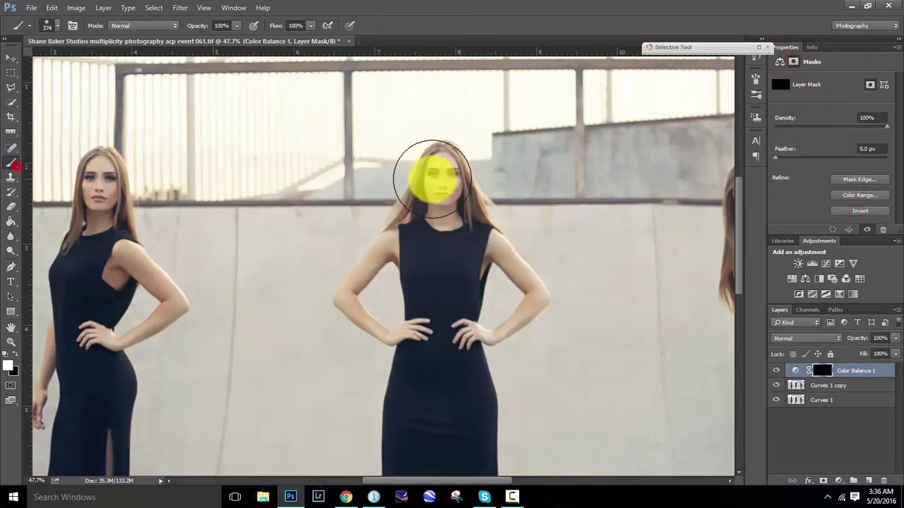
click(47, 26)
click(468, 185)
mouse_move(70, 57)
mouse_down()
mouse_move(80, 61)
mouse_move(71, 57)
mouse_up()
scroll(468, 185, up, 3)
click(47, 26)
click(477, 228)
click(46, 26)
click(304, 224)
- Paint the warm tint onto the models' hair and compare it on and off
drag(323, 267, 327, 180)
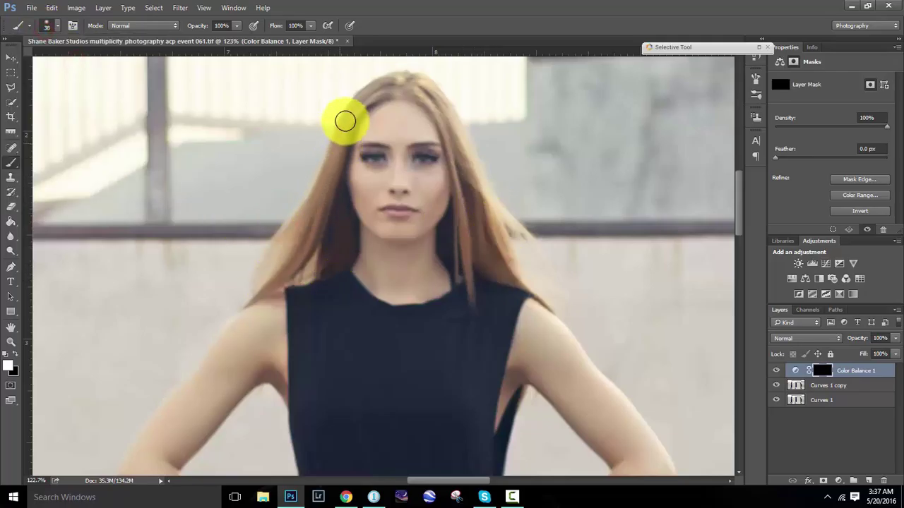
drag(496, 258, 472, 215)
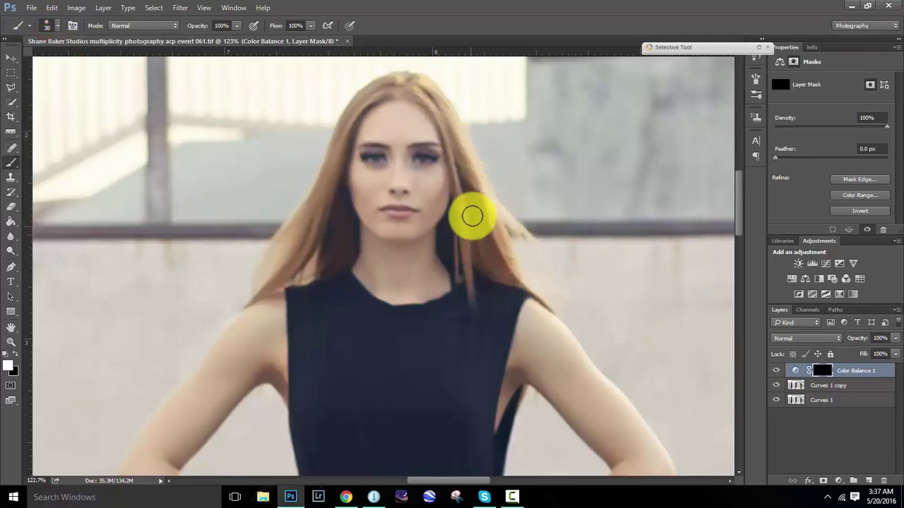
scroll(288, 262, down, 4)
scroll(288, 258, up, 2)
click(775, 372)
scroll(660, 276, up, 4)
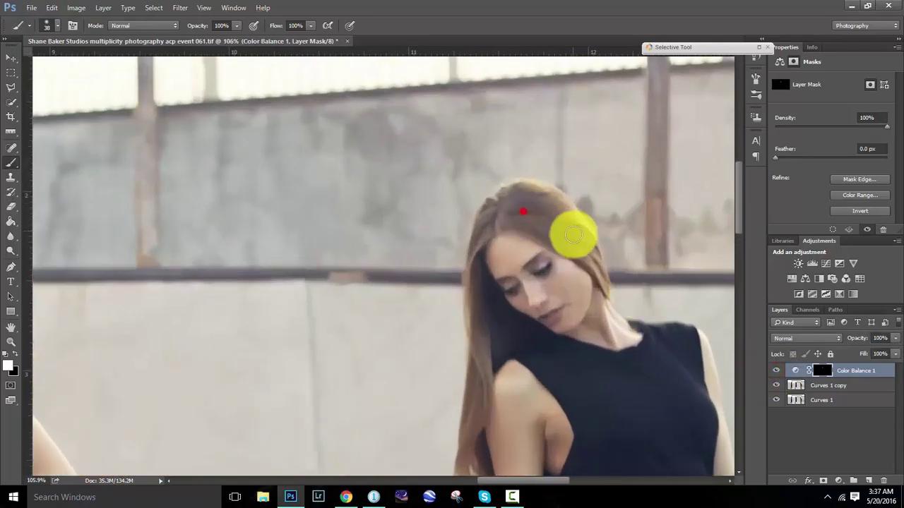
scroll(516, 202, up, 5)
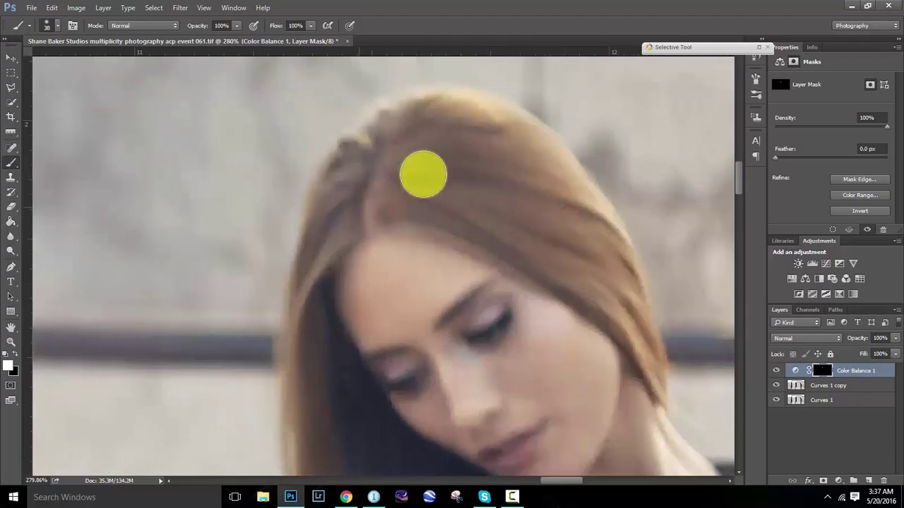
scroll(313, 272, down, 1)
scroll(327, 343, down, 6)
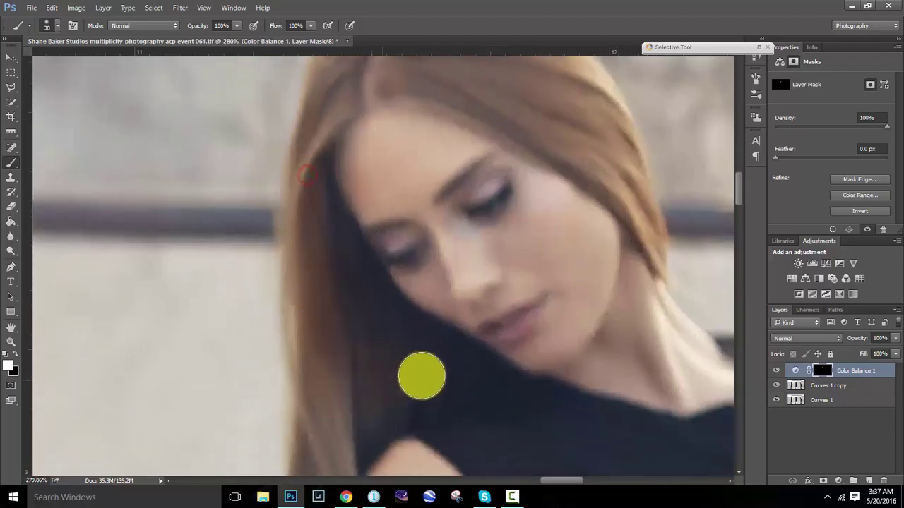
scroll(358, 417, down, 2)
scroll(335, 303, down, 2)
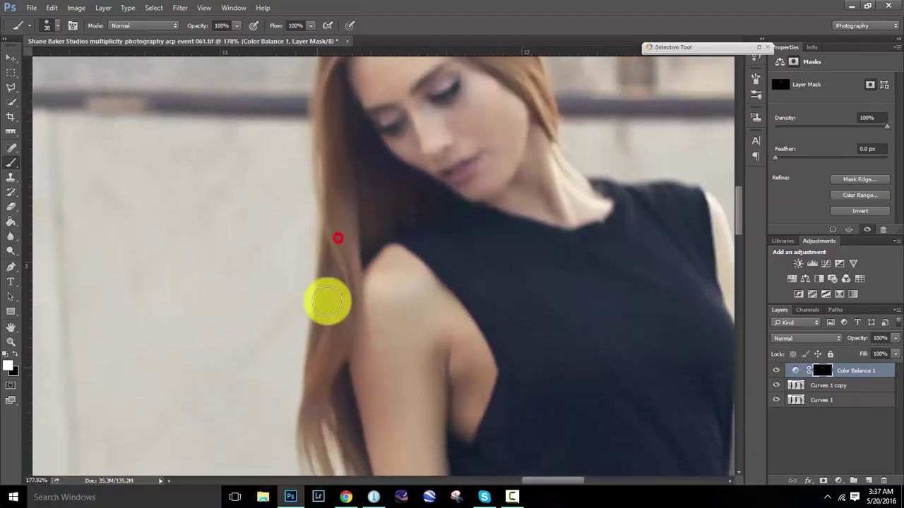
scroll(327, 303, down, 2)
scroll(329, 343, down, 2)
scroll(328, 343, down, 2)
scroll(262, 353, down, 2)
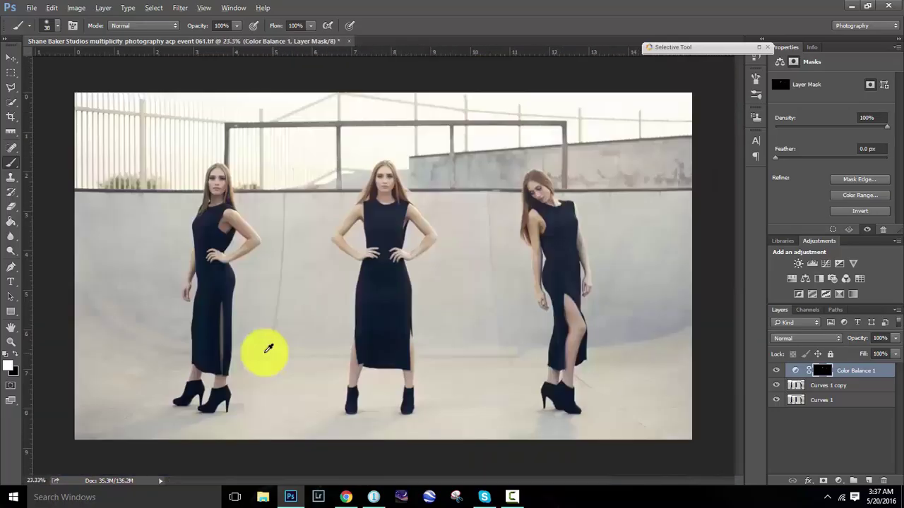
scroll(226, 137, up, 2)
scroll(226, 137, up, 2)
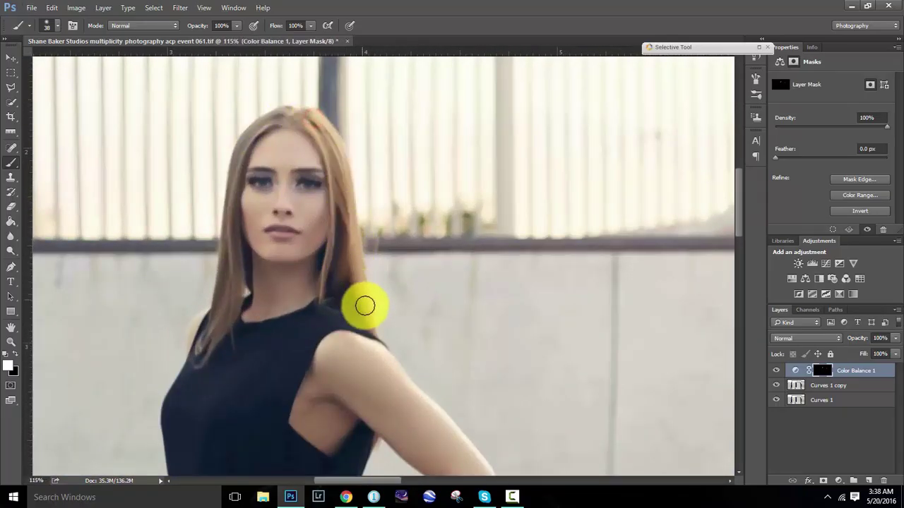
scroll(329, 283, up, 2)
scroll(355, 218, down, 3)
scroll(252, 283, up, 3)
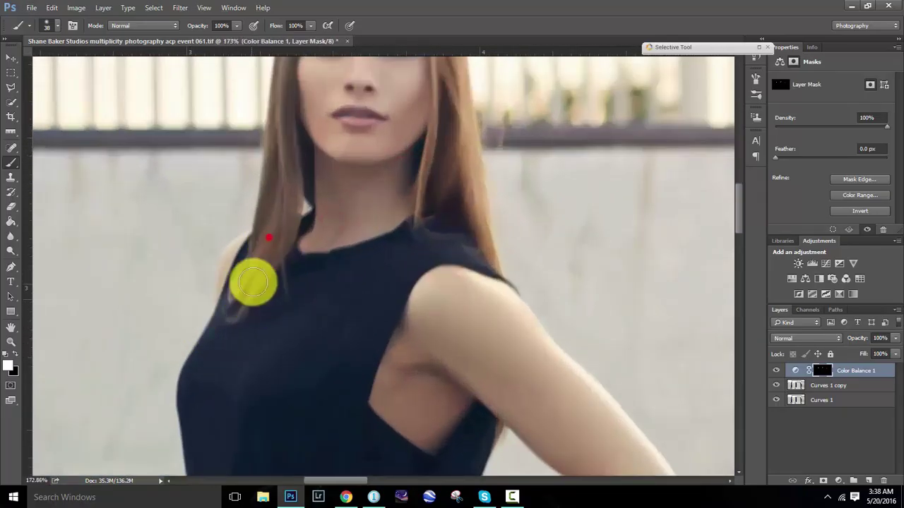
scroll(282, 247, up, 3)
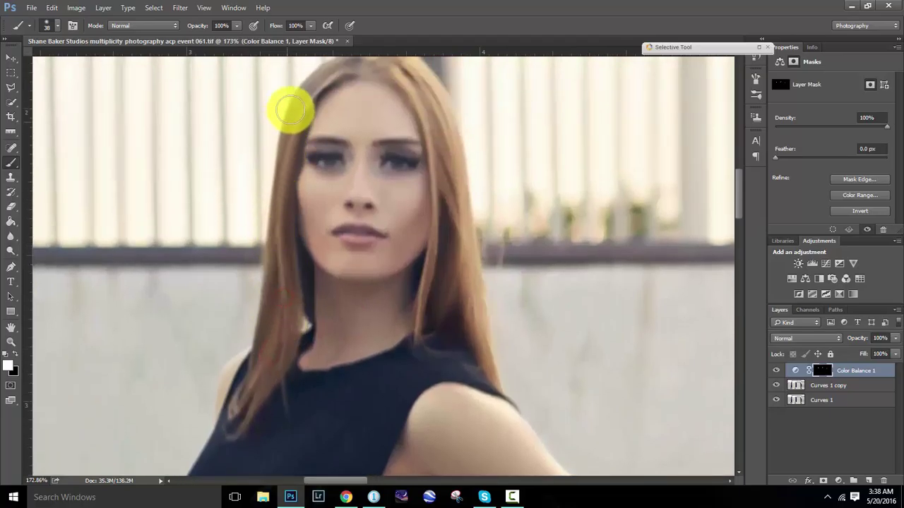
scroll(289, 110, up, 2)
scroll(296, 134, up, 2)
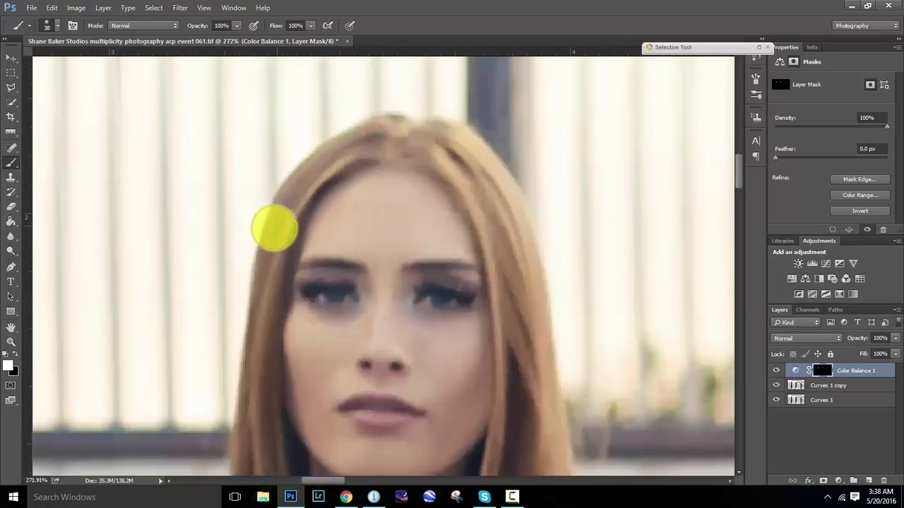
scroll(455, 154, down, 3)
scroll(487, 167, down, 3)
scroll(513, 171, up, 2)
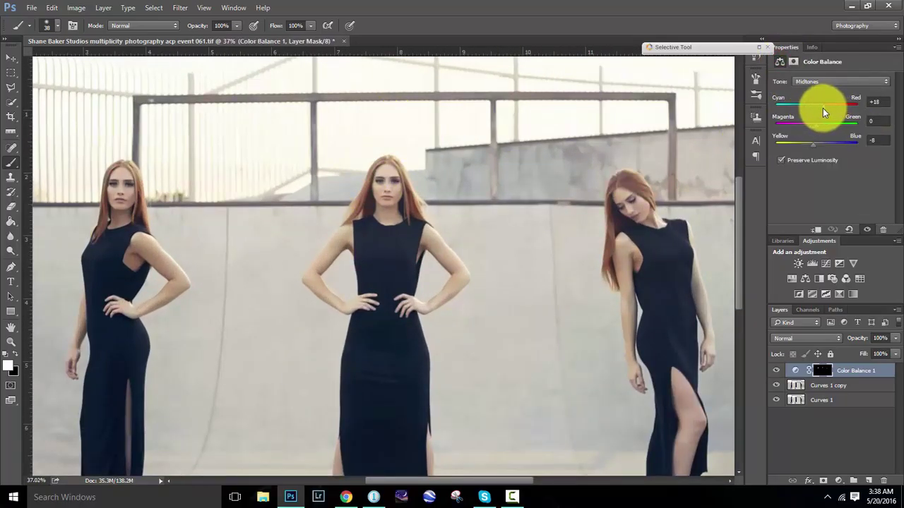
- Set the midtones to Red +21 and Blue -7, then merge and duplicate the layers
drag(822, 108, 824, 108)
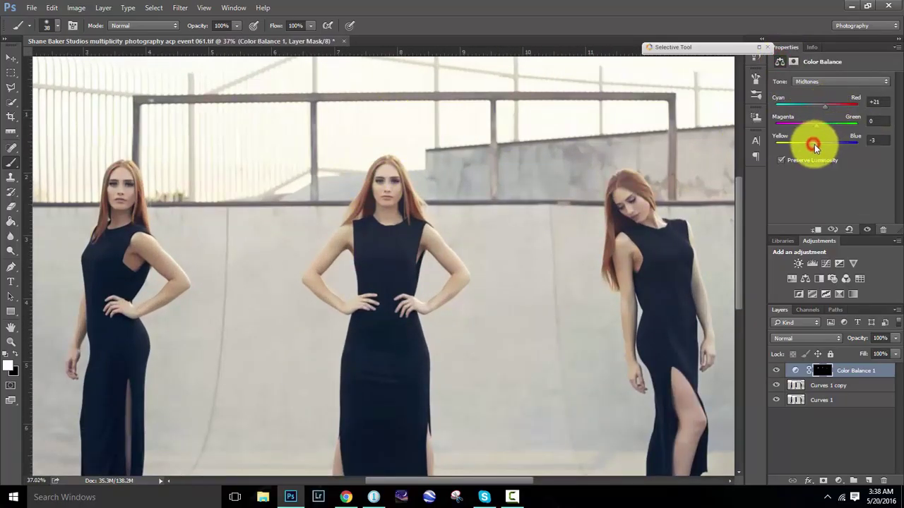
drag(814, 144, 814, 144)
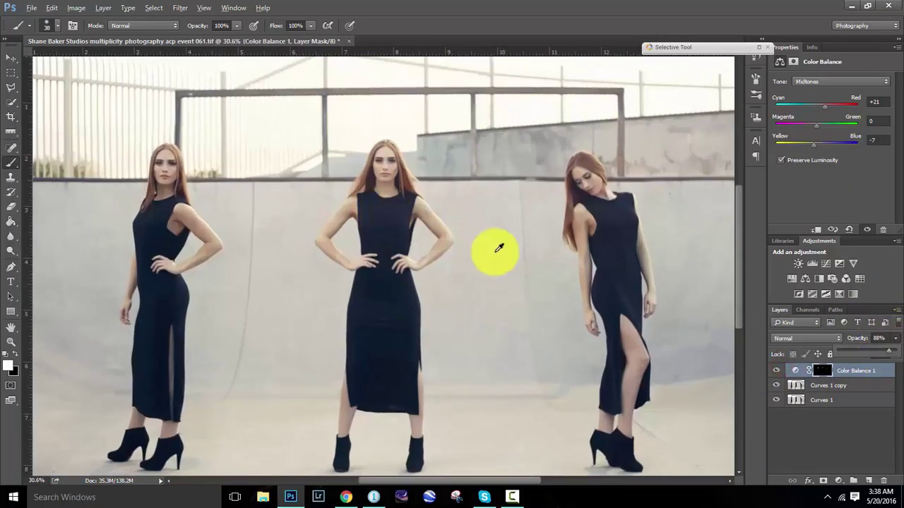
right_click(841, 403)
click(751, 377)
key(ctrl+j)
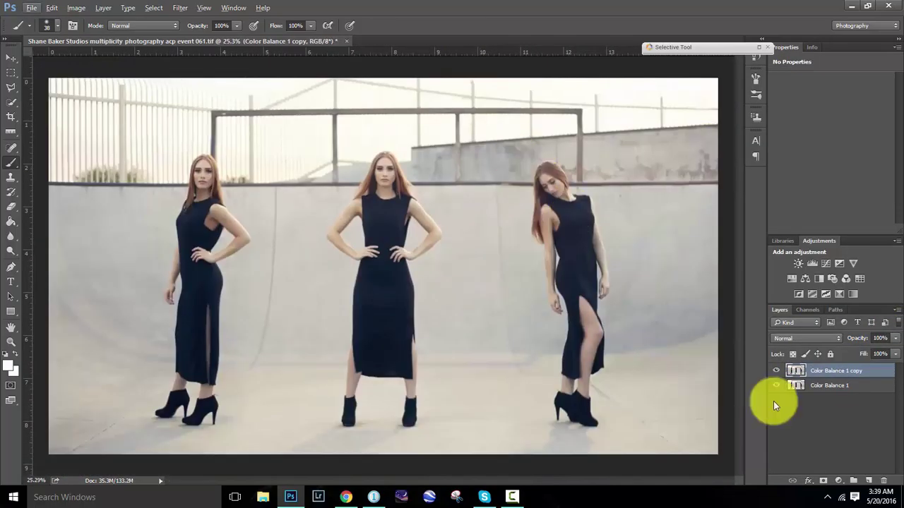
click(838, 481)
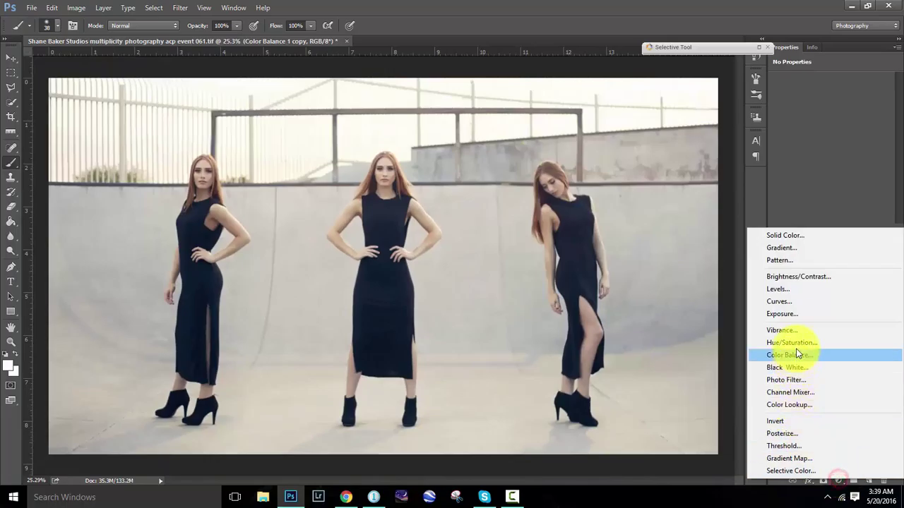
- Add a Levels layer with midtone 0.97 and output black 16
click(779, 293)
drag(840, 162, 842, 162)
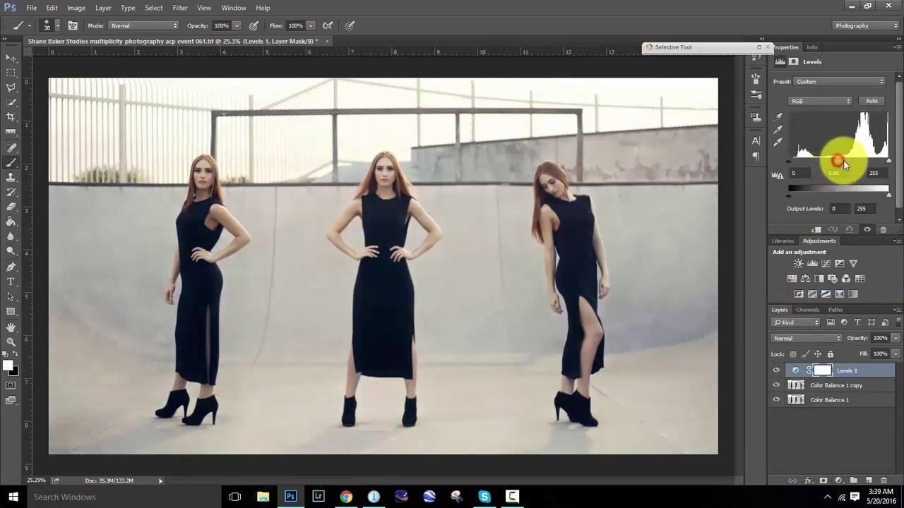
drag(789, 196, 794, 197)
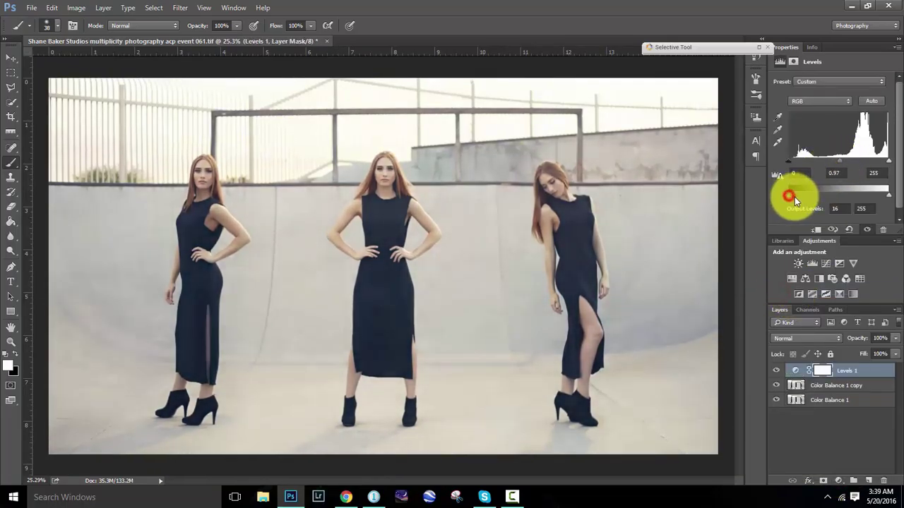
scroll(413, 258, up, 1)
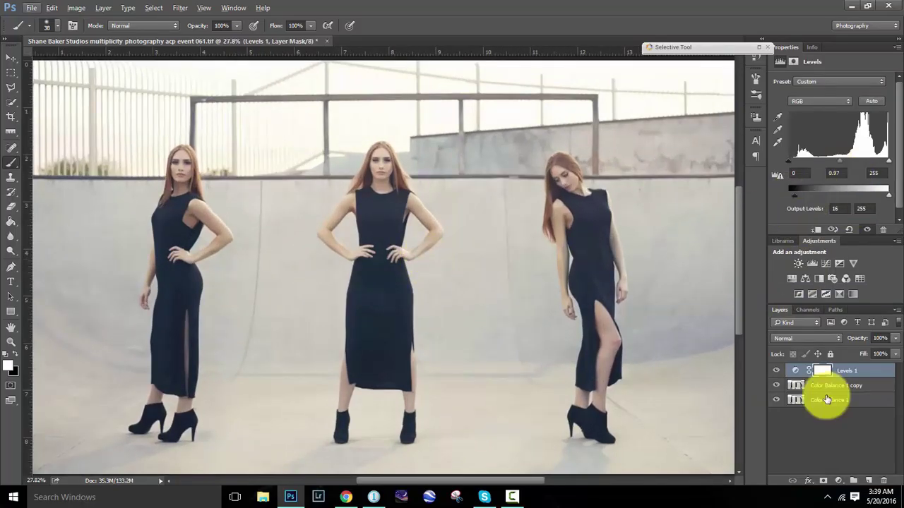
- Add a Curves layer with two slightly lowered points and compare both adjustments
click(838, 481)
click(790, 303)
click(824, 169)
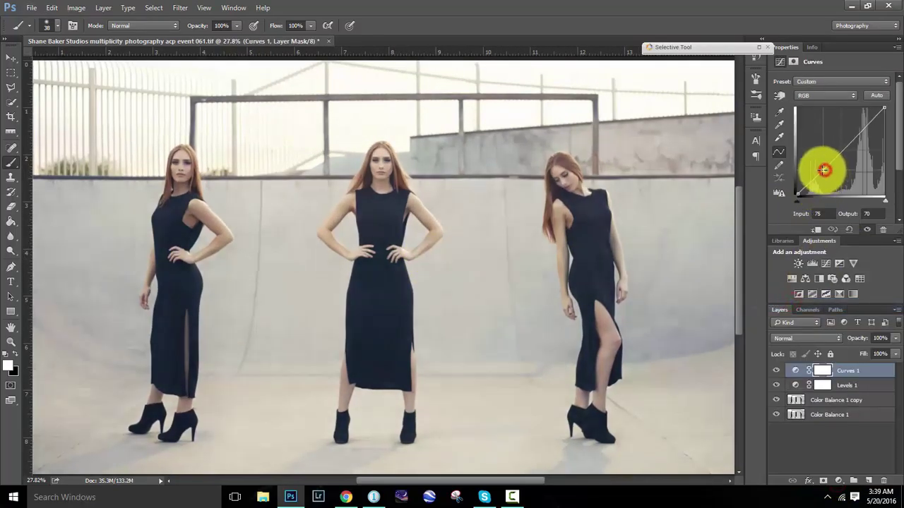
drag(835, 150, 843, 149)
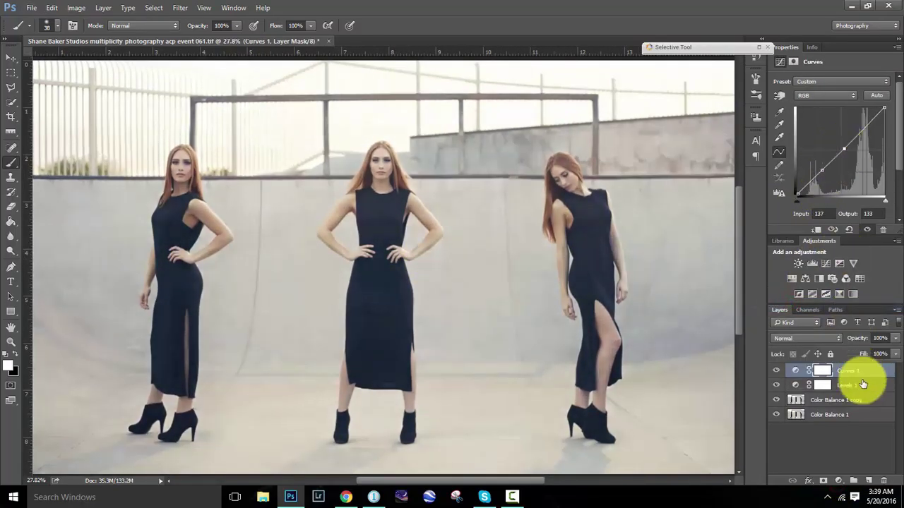
click(777, 374)
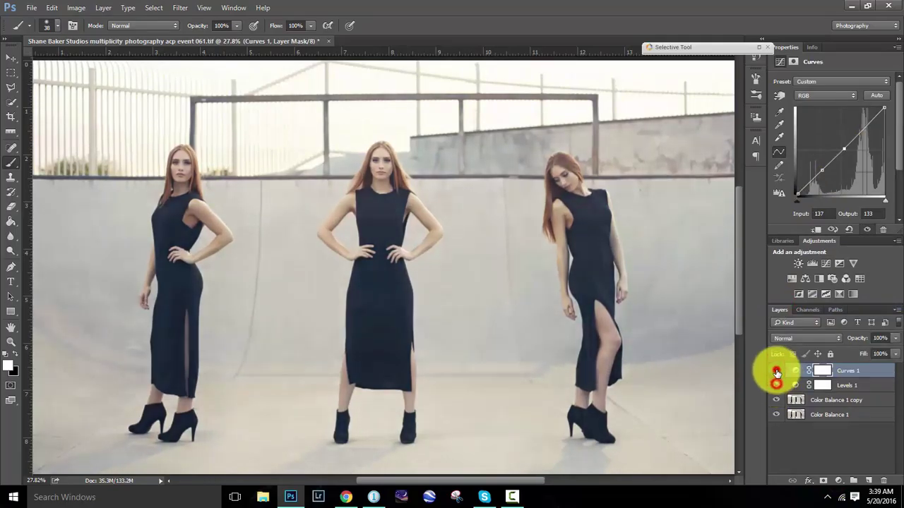
click(387, 266)
click(775, 386)
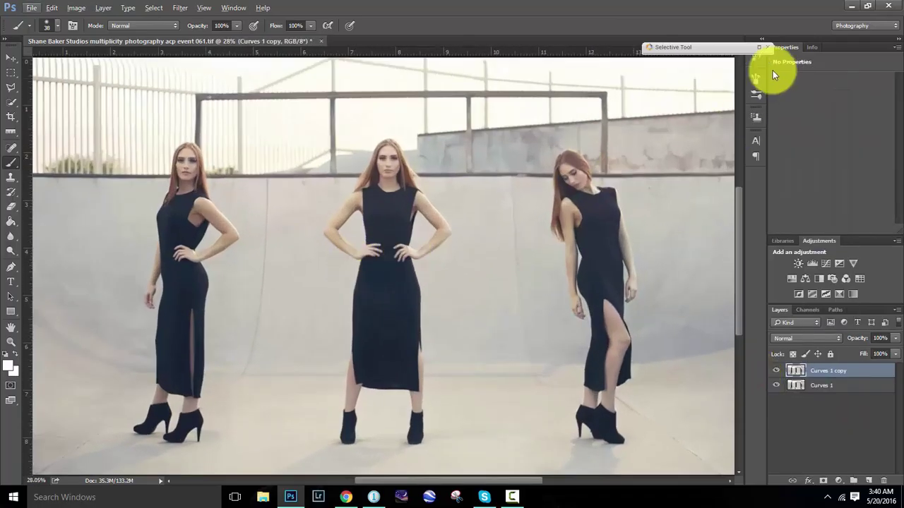
- Place Viveza 2 control points on the models' faces at 7% Brightness and apply
click(665, 135)
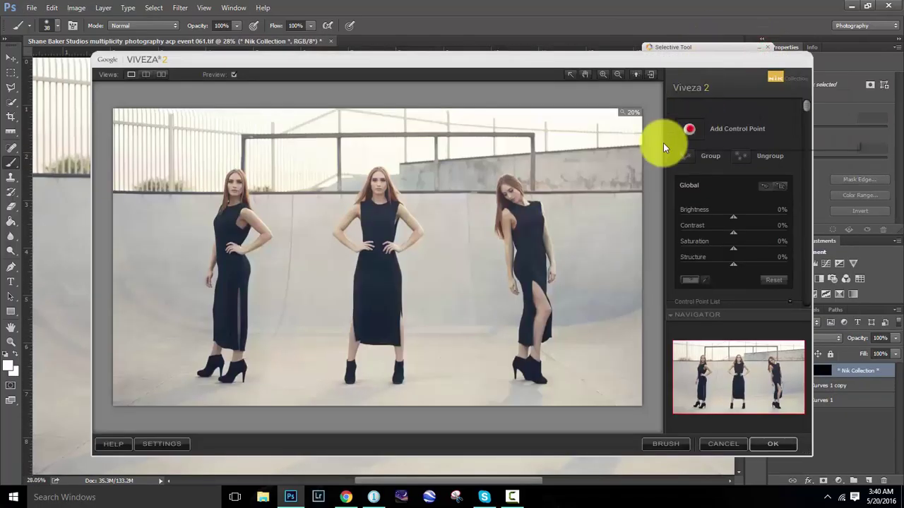
click(689, 129)
click(380, 189)
click(365, 197)
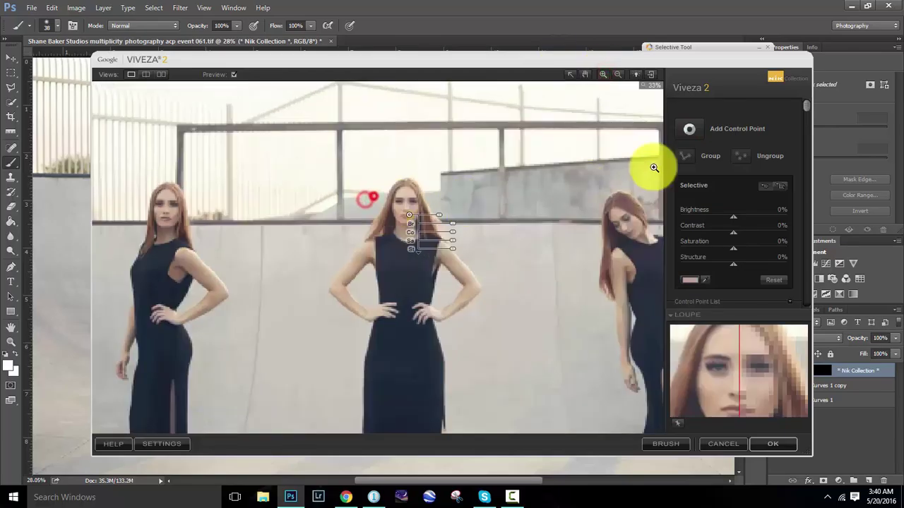
click(583, 75)
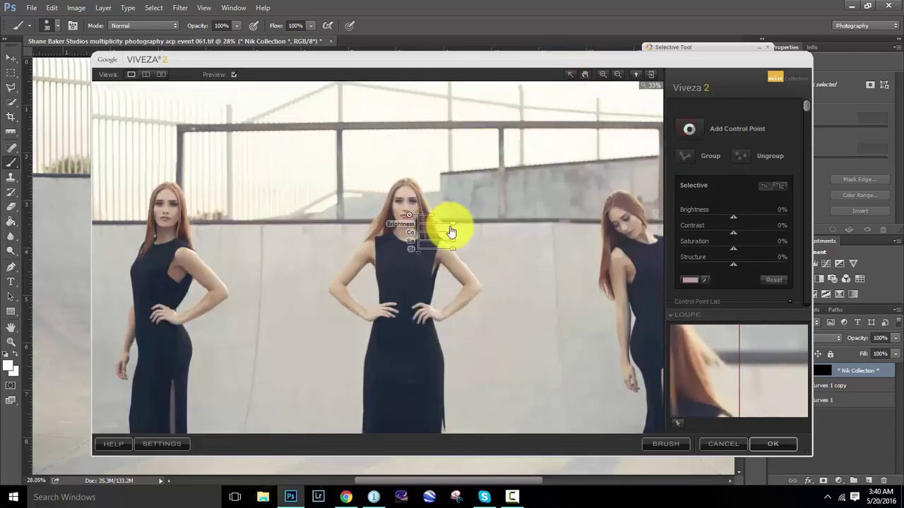
drag(448, 224, 452, 227)
drag(407, 212, 417, 211)
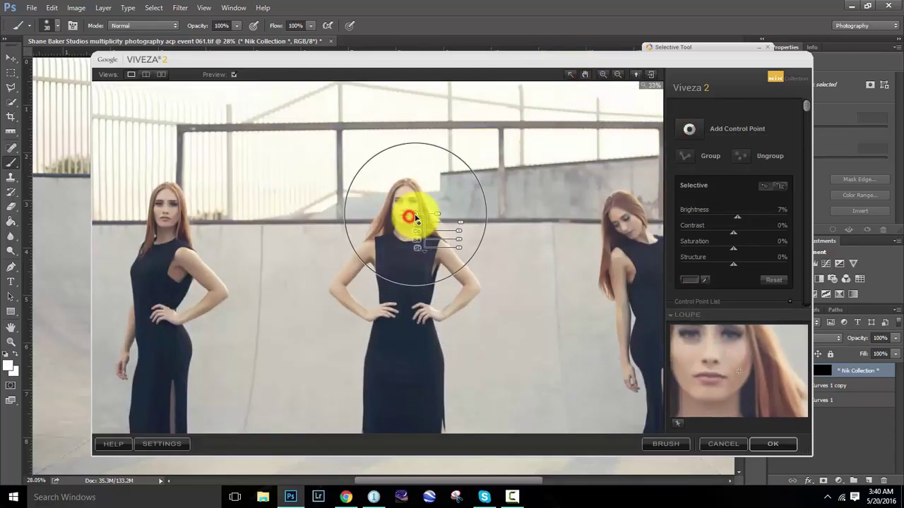
mouse_move(415, 207)
mouse_down()
mouse_move(174, 211)
mouse_move(268, 226)
mouse_move(613, 209)
mouse_move(616, 219)
mouse_up()
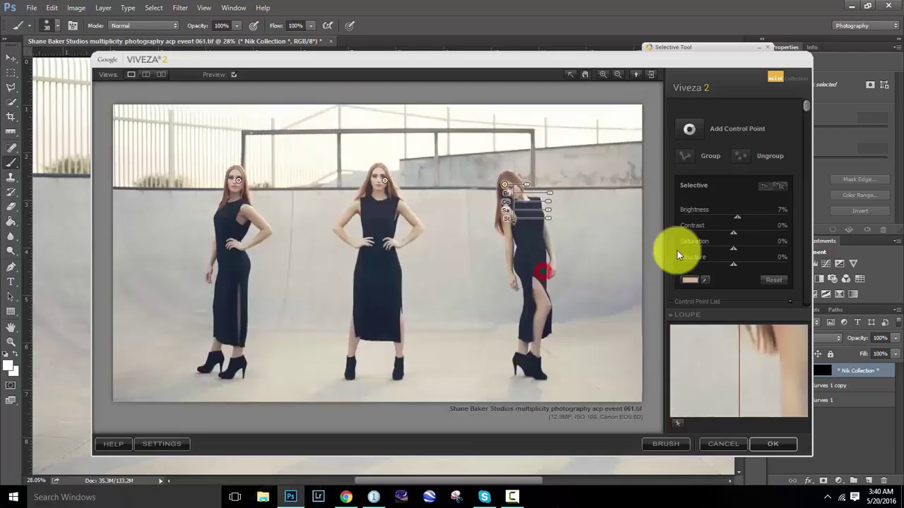
click(772, 444)
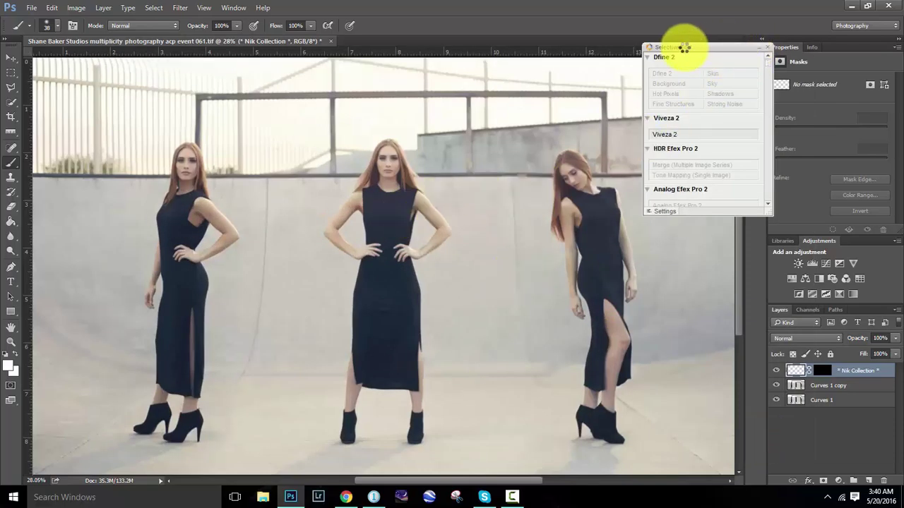
- Toggle the Viveza 2 layer to compare the brightened faces, then select the layers
drag(684, 44, 716, 26)
key(ctrl+plus)
click(775, 370)
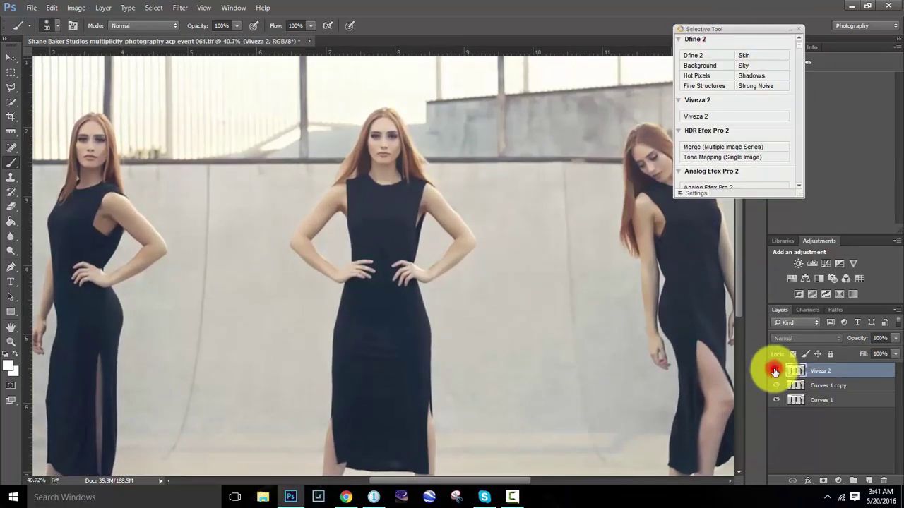
click(774, 371)
key(ctrl+0)
click(789, 29)
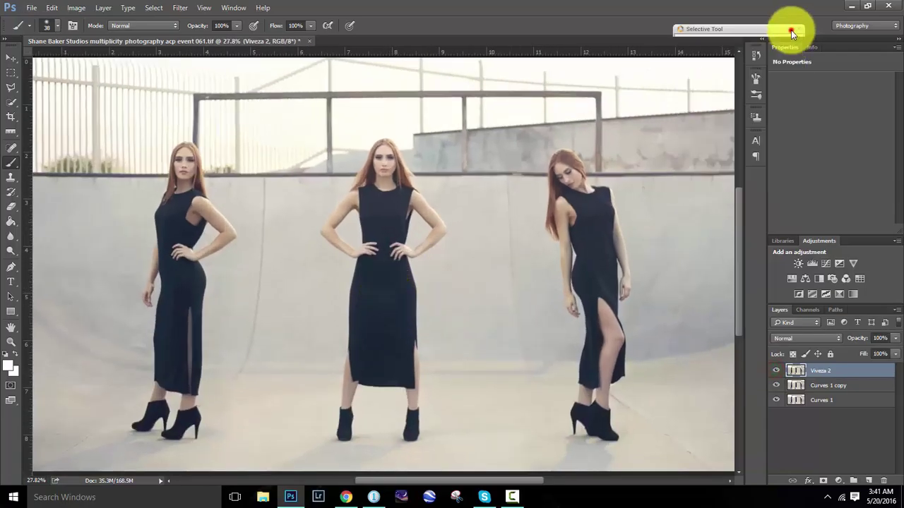
key(ctrl+0)
- Merge the remaining layers into one copy
shift+click(821, 400)
right_click(840, 401)
click(750, 377)
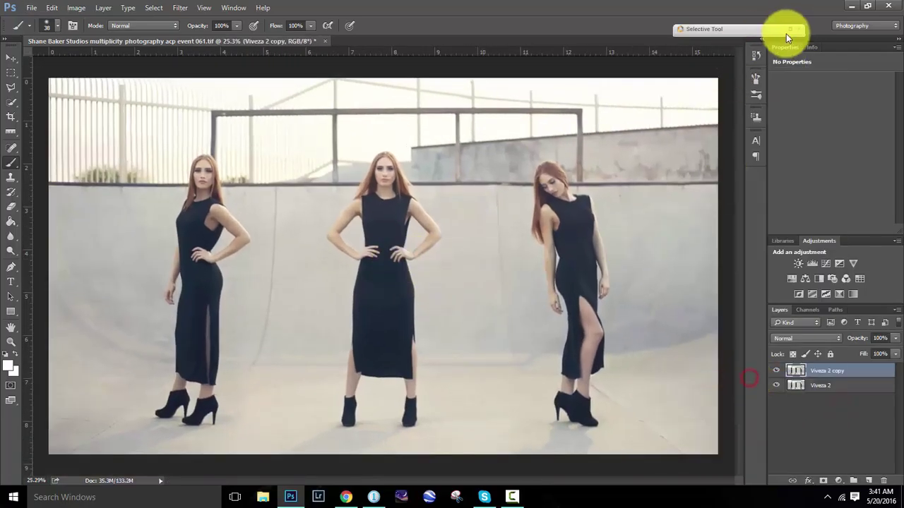
click(789, 29)
scroll(798, 185, down, 3)
- Apply a Color Efex Pro 4 Darken / Lighten Center vignette with a darkened border
click(720, 165)
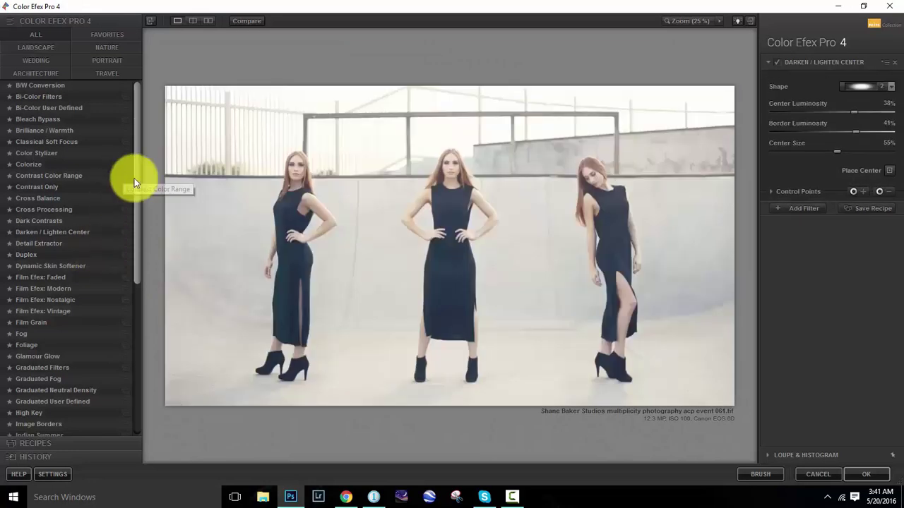
scroll(133, 178, down, 10)
click(38, 385)
scroll(140, 324, up, 10)
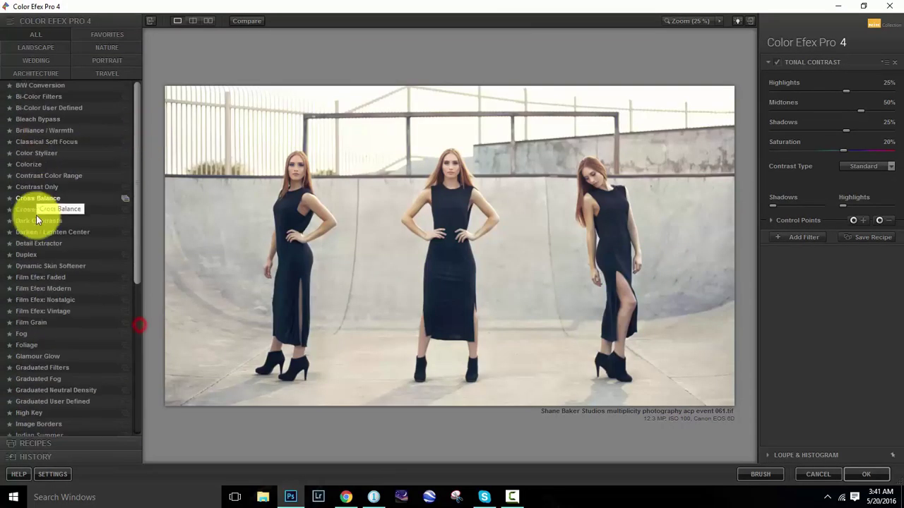
click(34, 231)
drag(802, 136, 794, 139)
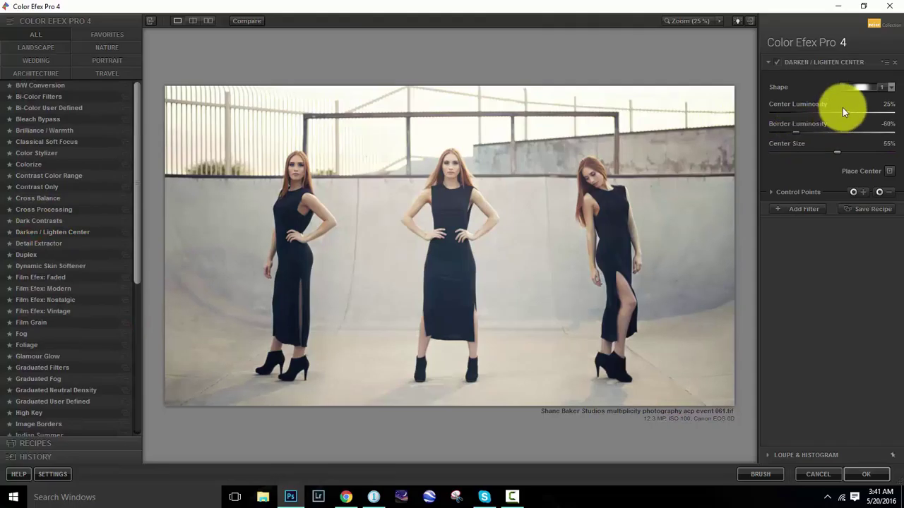
drag(842, 107, 851, 111)
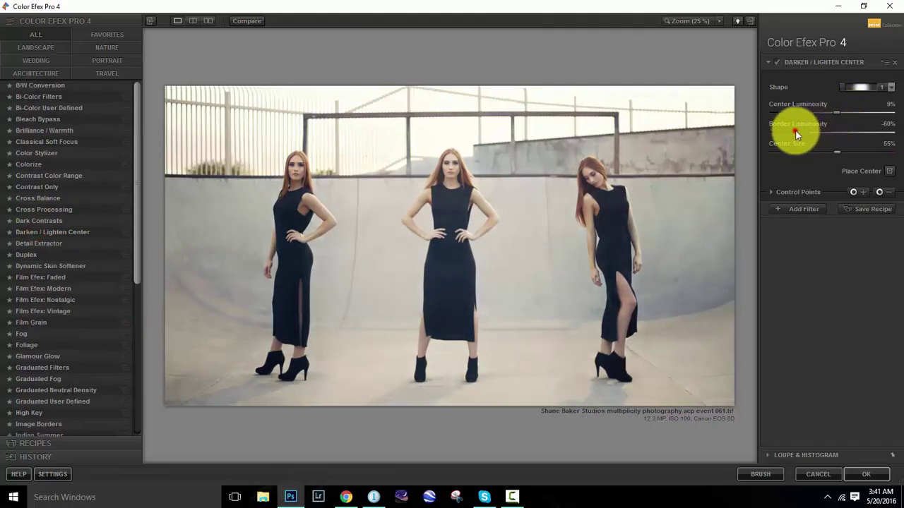
mouse_move(796, 134)
mouse_down()
mouse_move(826, 131)
mouse_move(813, 135)
mouse_up()
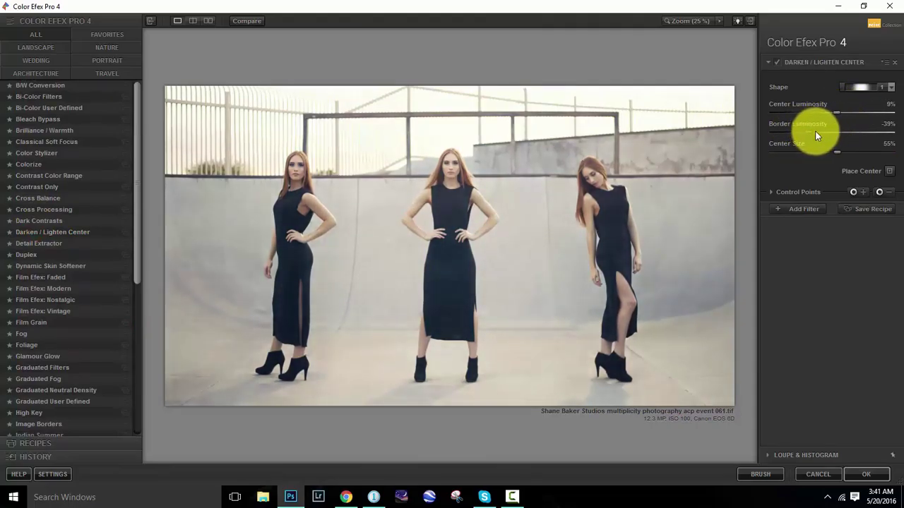
click(866, 474)
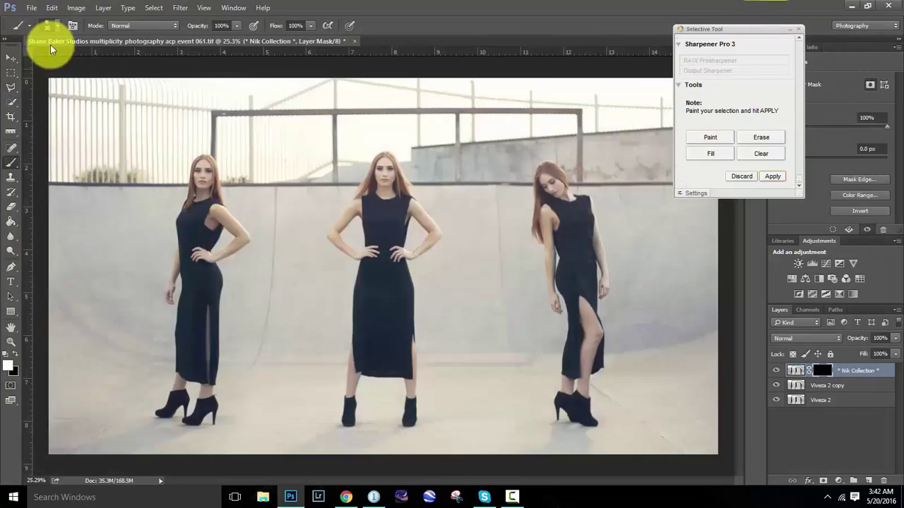
- Paint the vignette layer's mask with an 1860 px brush and compare
click(49, 25)
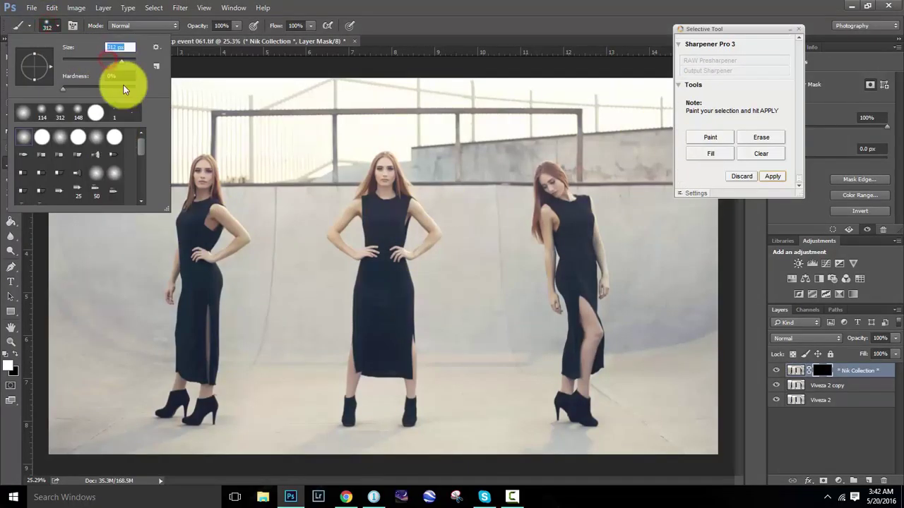
text(1860)
key(Return)
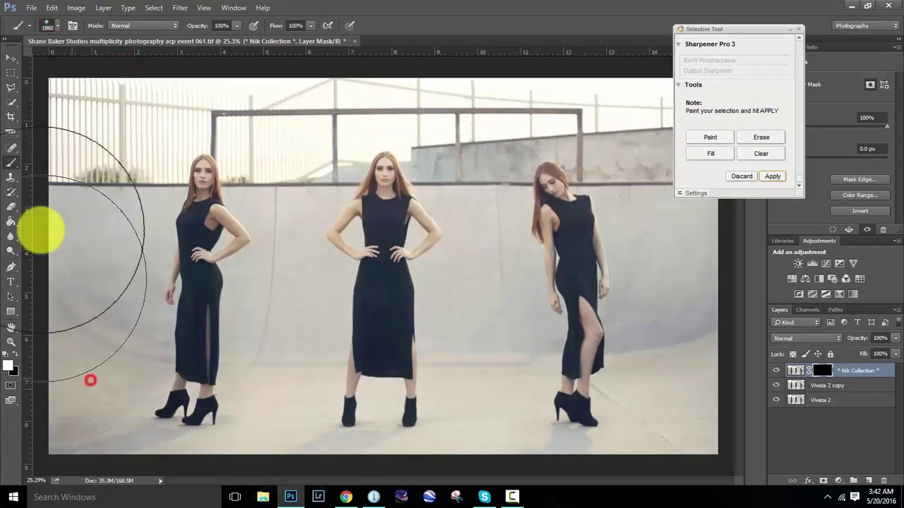
drag(289, 494, 87, 488)
click(772, 175)
click(777, 370)
scroll(504, 332, down, 1)
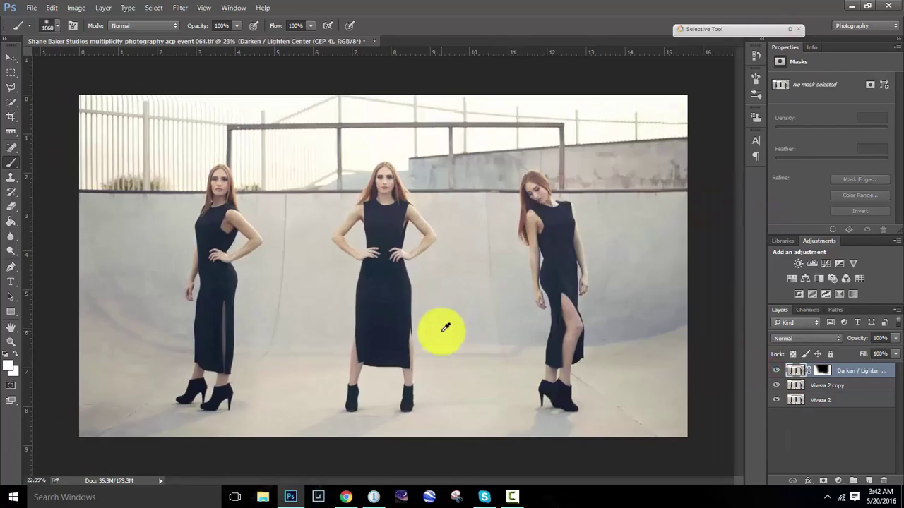
- Show the vignette layer again and merge all layers into one
click(778, 371)
right_click(779, 372)
click(836, 391)
- Type 'SHANE BAKER STUDIOS' below the middle model
key(t)
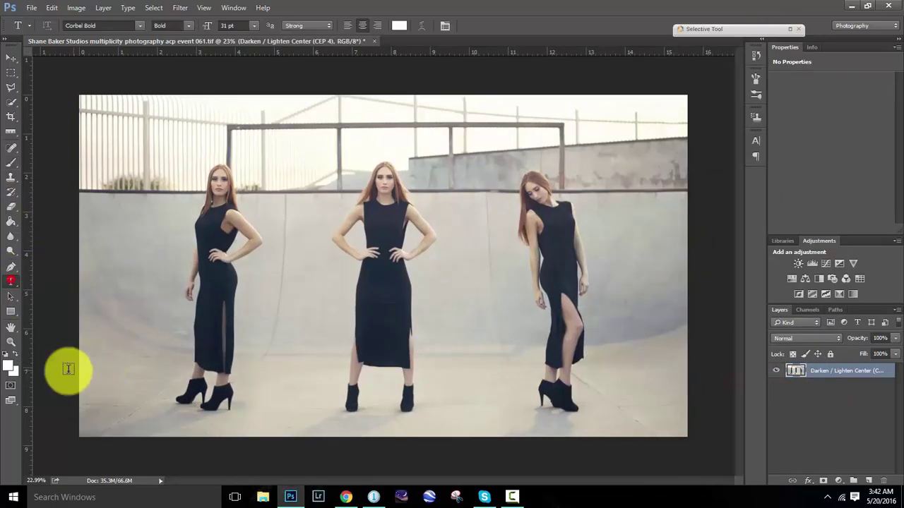
scroll(313, 456, up, 5)
scroll(246, 428, down, 3)
scroll(228, 365, down, 1)
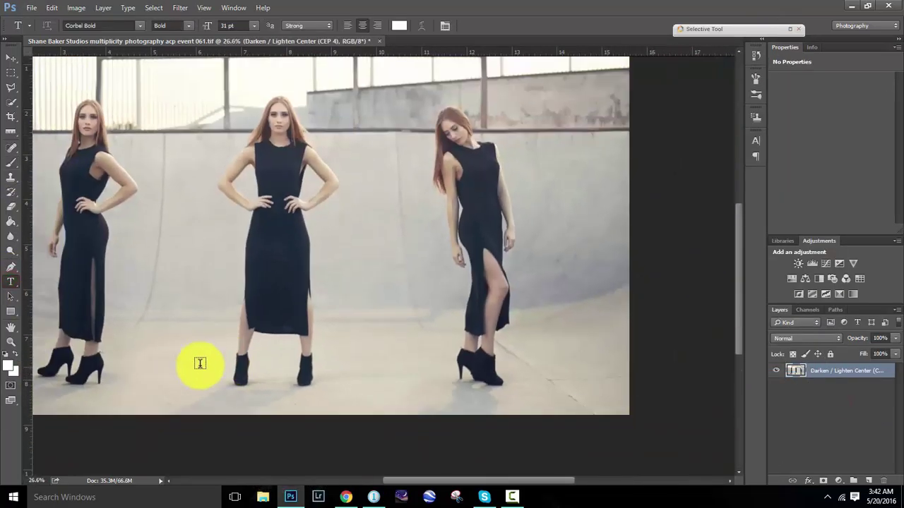
scroll(178, 406, up, 2)
scroll(178, 406, up, 5)
click(258, 376)
text(SHANE BAK)
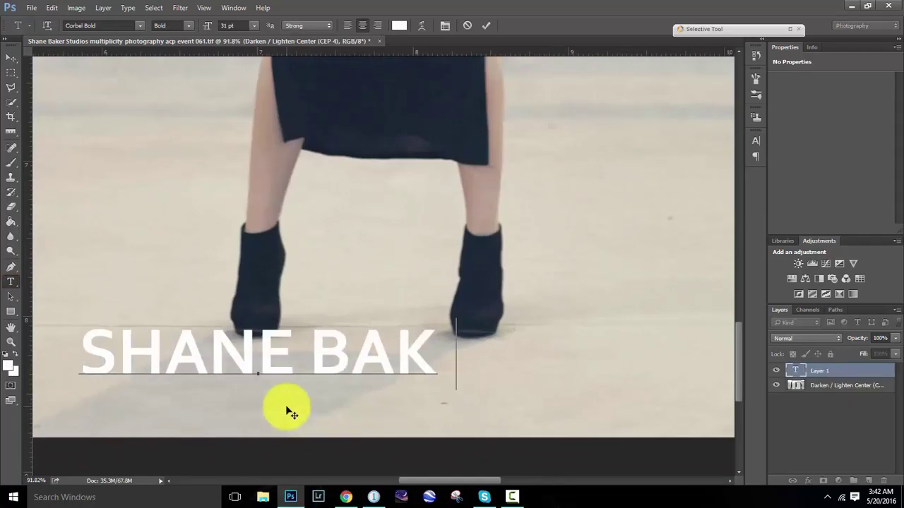
text(ER STUDIOS)
- Set the text to Candara Bold 13 pt and centre it under the middle model
key(ctrl+a)
scroll(233, 25, down, 18)
click(141, 25)
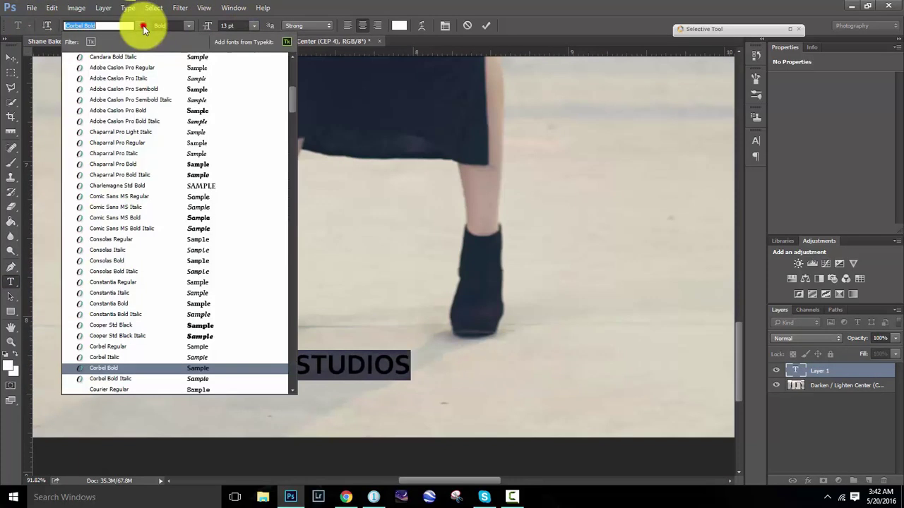
scroll(158, 227, down, 5)
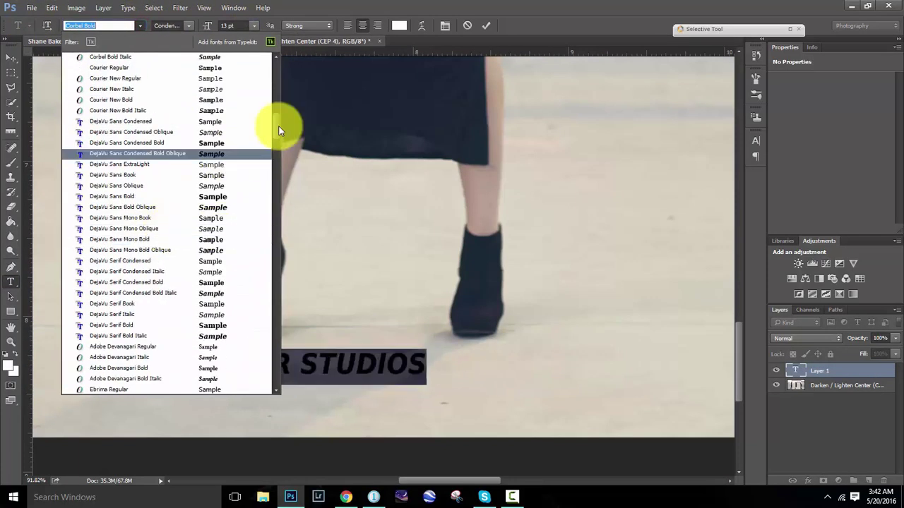
mouse_move(278, 125)
mouse_down()
mouse_move(278, 59)
mouse_move(274, 183)
mouse_move(271, 91)
mouse_up()
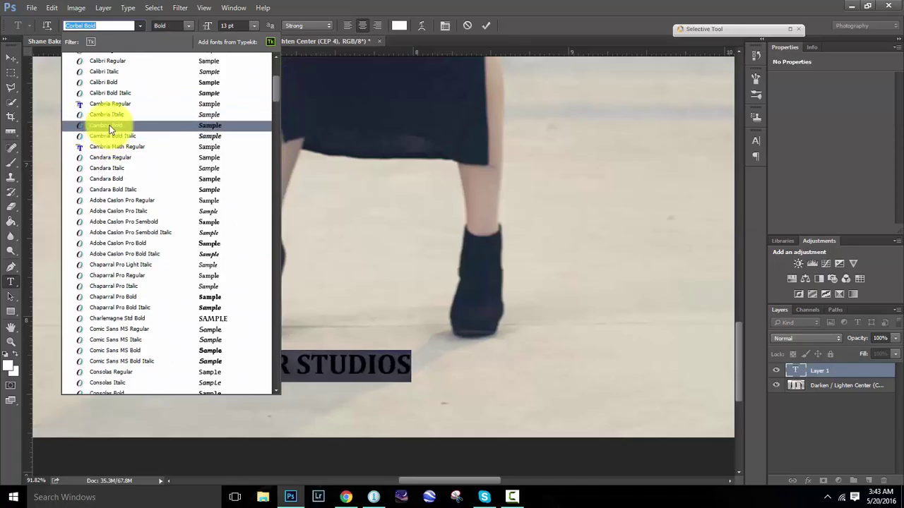
click(105, 177)
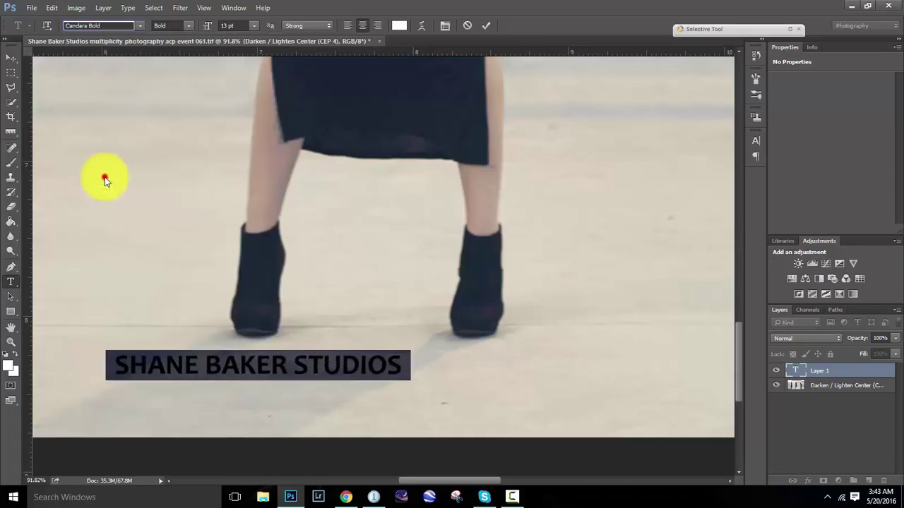
click(238, 25)
text(11)
click(10, 56)
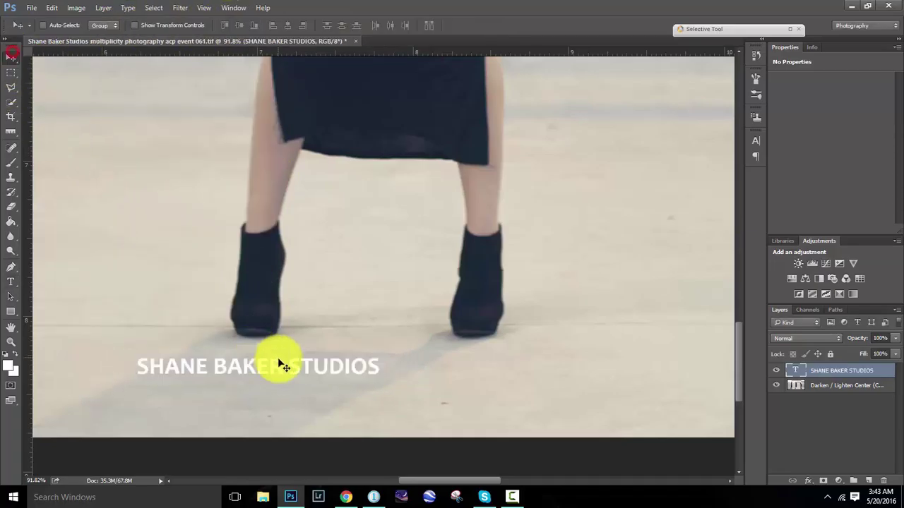
drag(280, 362, 407, 360)
- Rasterize the SHANE BAKER STUDIOS text layer and bring up its Layer Style settings
right_click(883, 370)
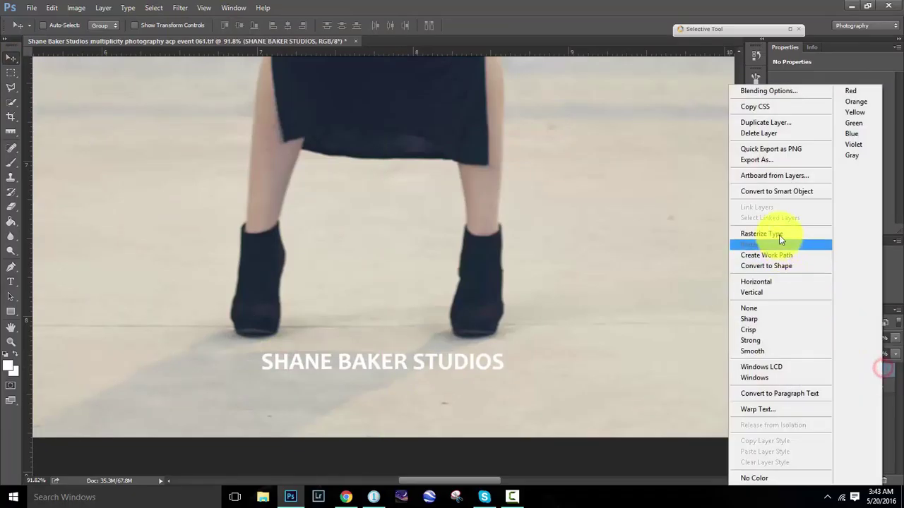
click(776, 237)
right_click(885, 370)
click(887, 372)
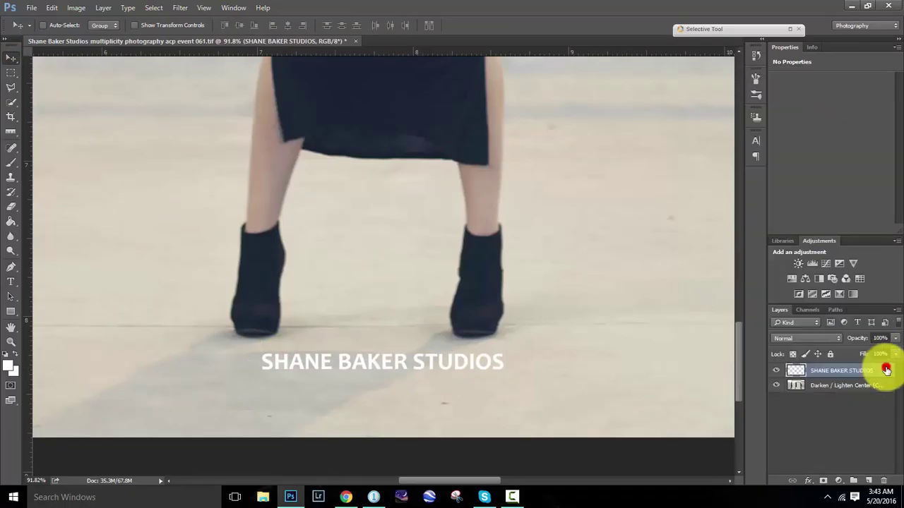
double_click(882, 370)
- Add an Inner Shadow with adjusted angle and distance for an embossed look
drag(325, 62, 554, 62)
click(468, 158)
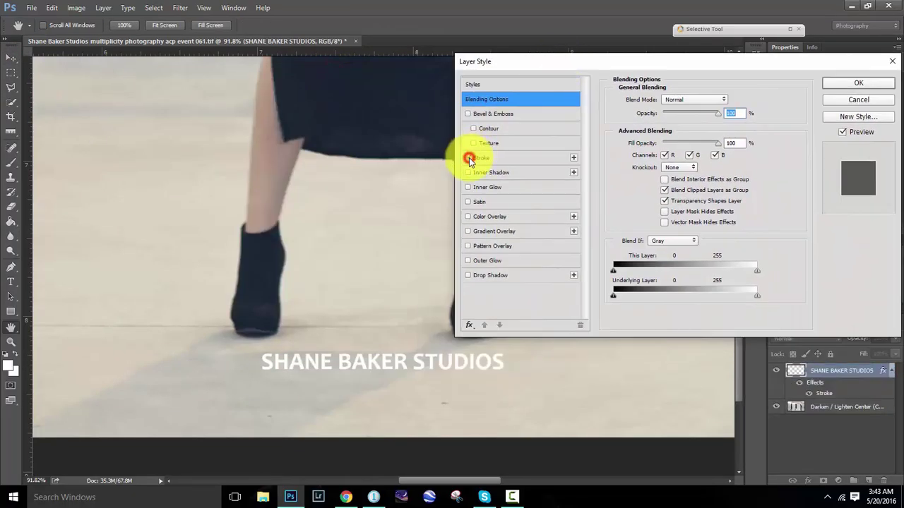
click(467, 173)
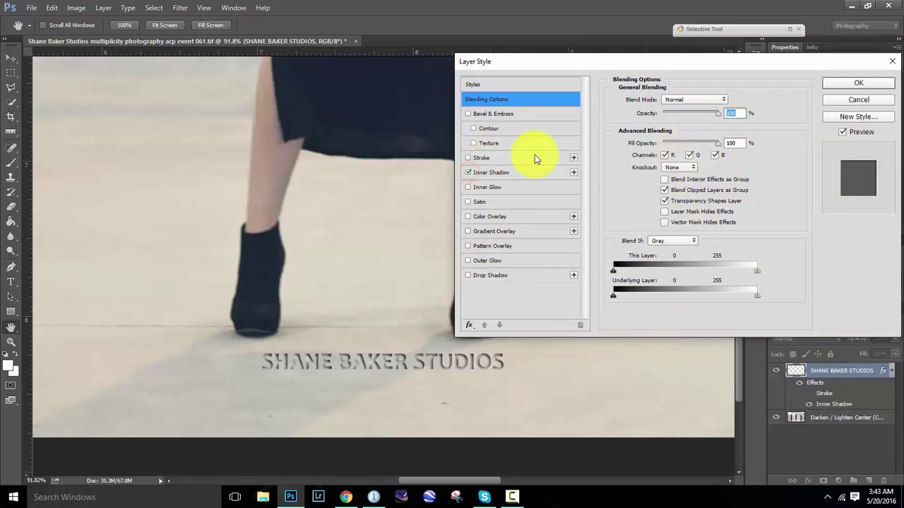
click(517, 173)
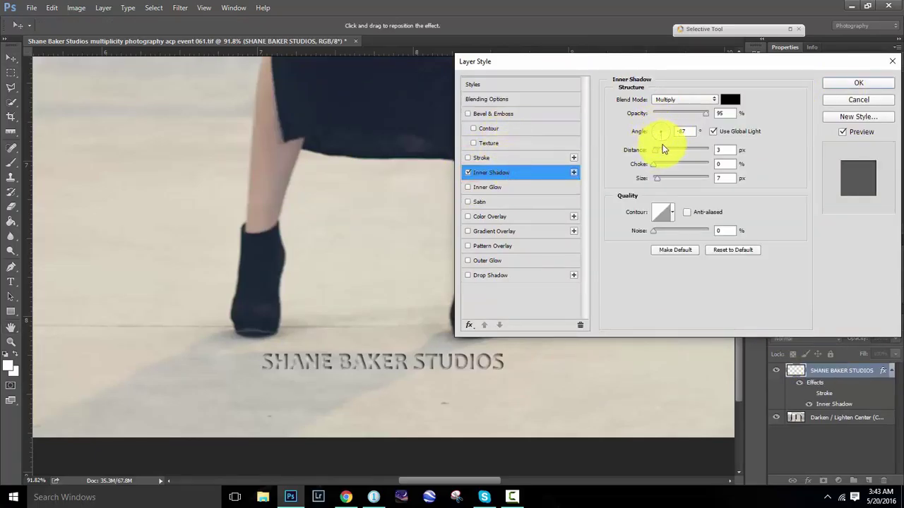
drag(662, 148, 658, 154)
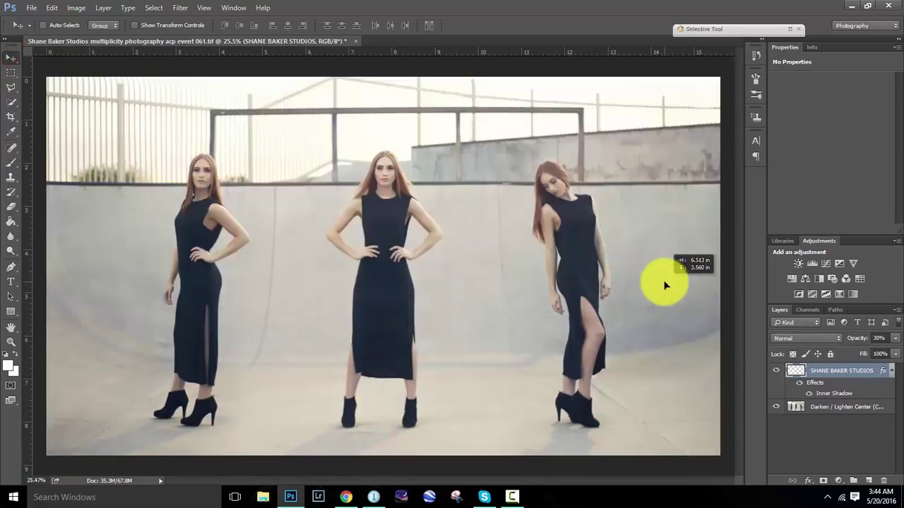
drag(663, 284, 675, 321)
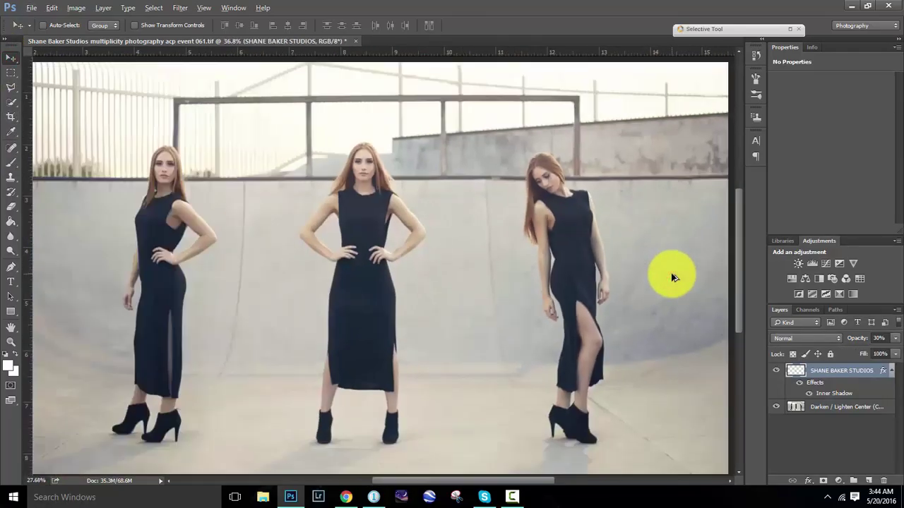
scroll(403, 313, up, 3)
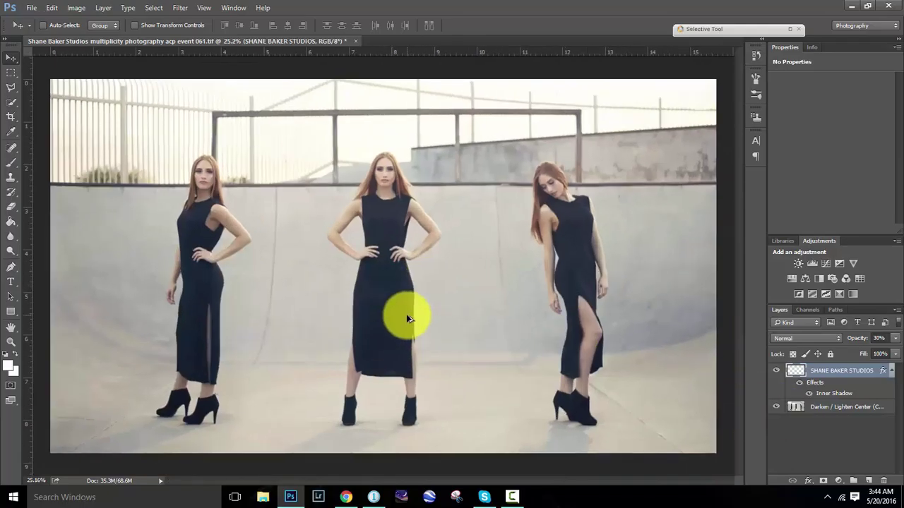